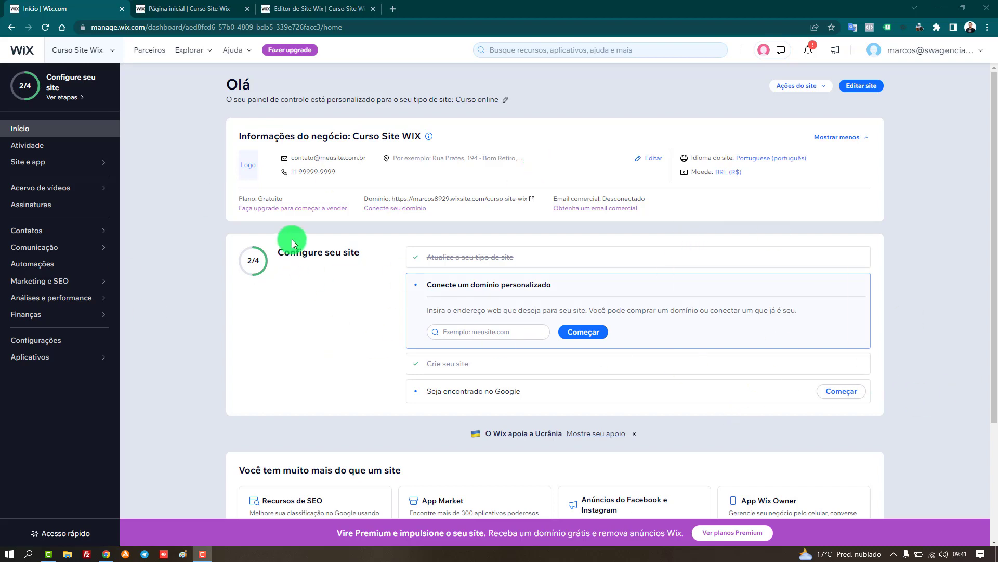
# View the published site online from the site actions, and return to the dashboard
pyautogui.click(826, 87)
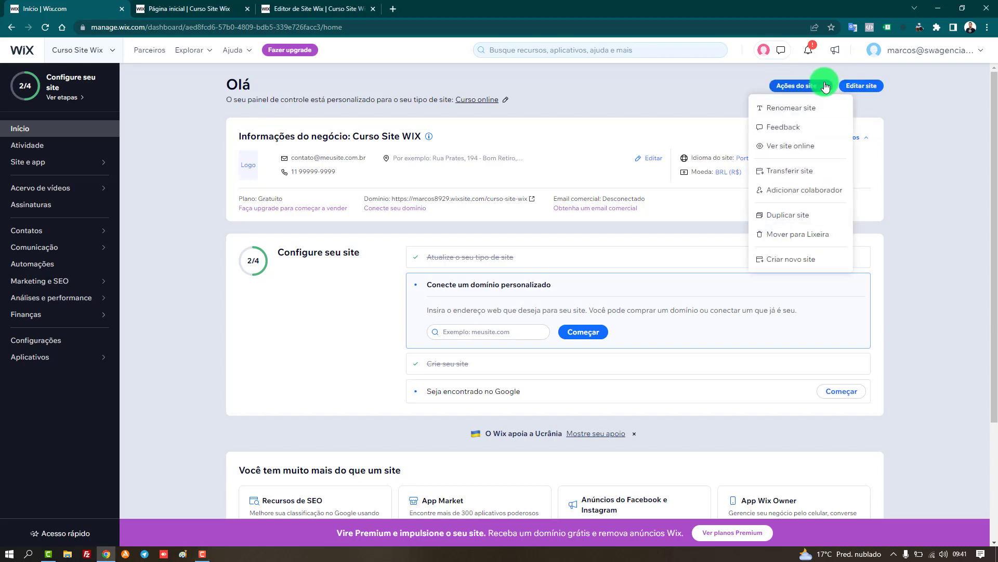
pyautogui.click(789, 148)
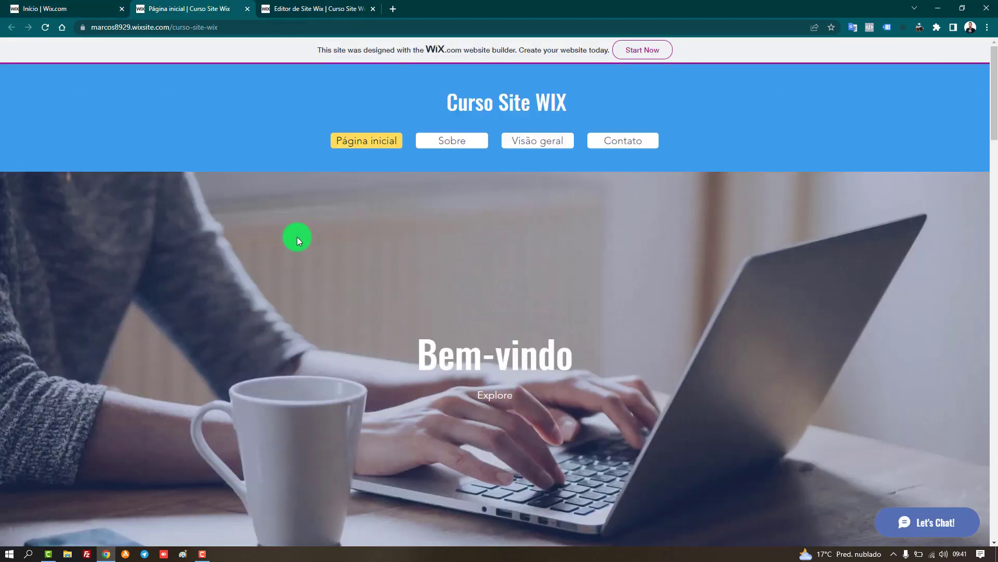
pyautogui.click(78, 8)
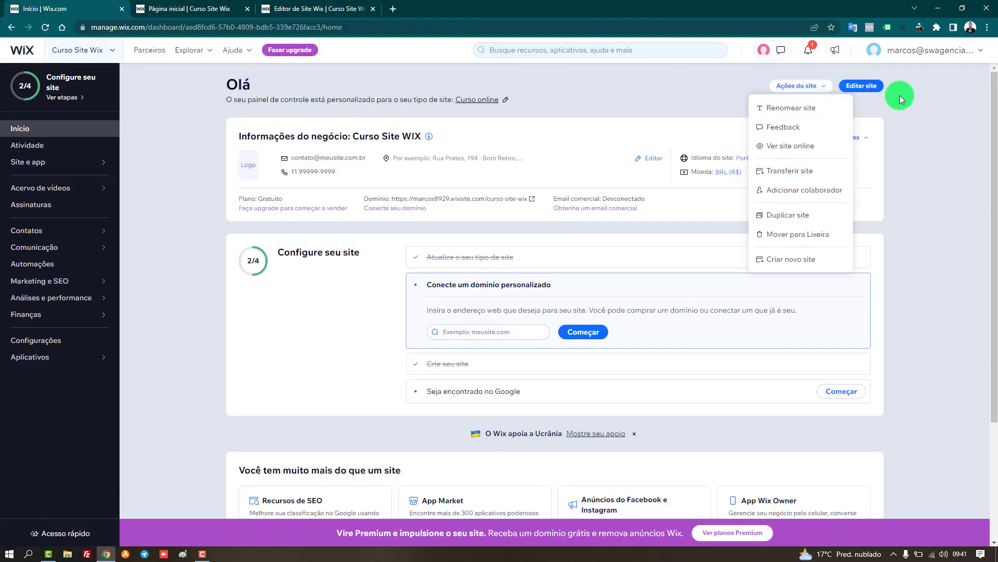
# Open the site in the editor and look over the home page's header and welcome section
pyautogui.click(866, 86)
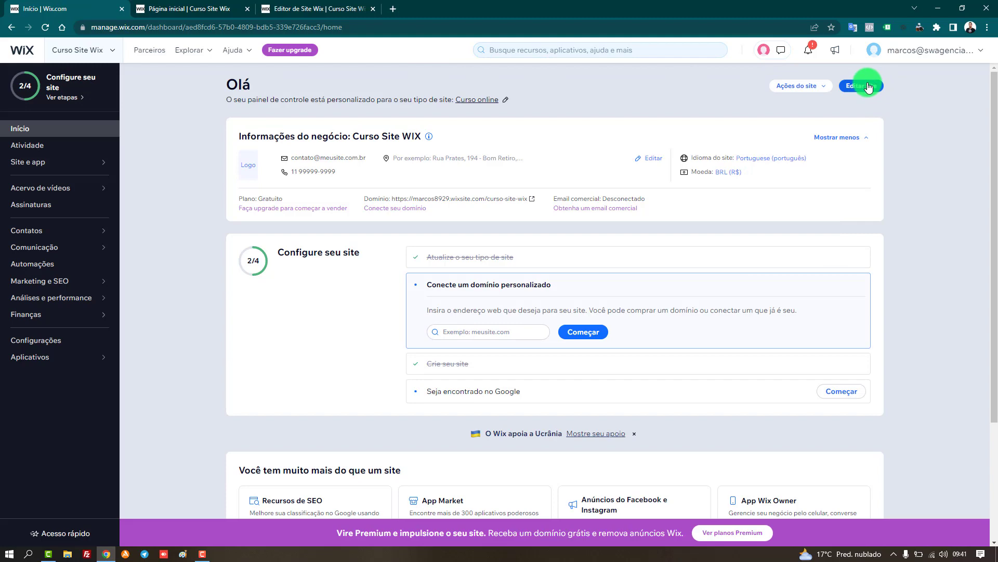
pyautogui.click(323, 8)
pyautogui.scroll(-3, 297, 200)
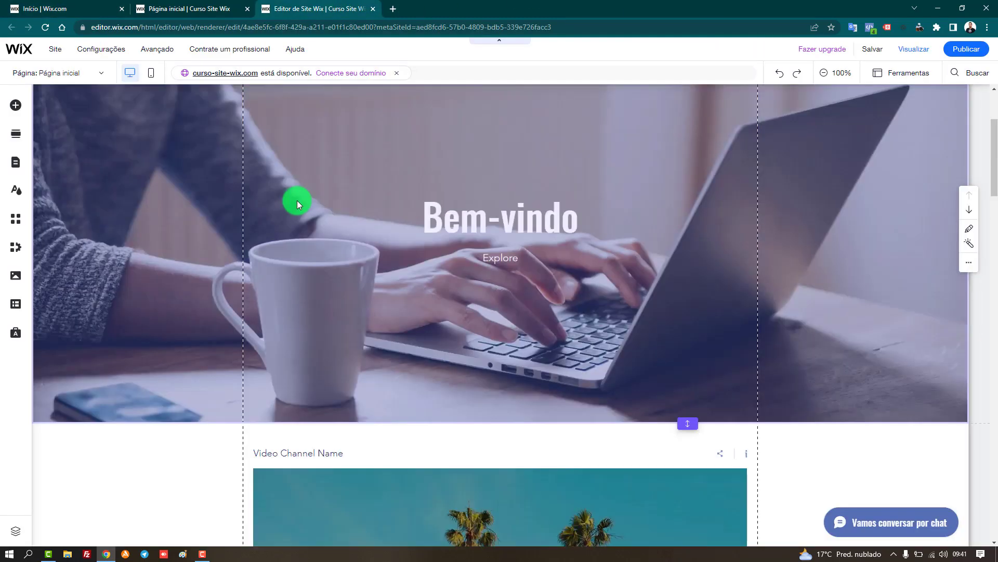
pyautogui.scroll(3, 298, 200)
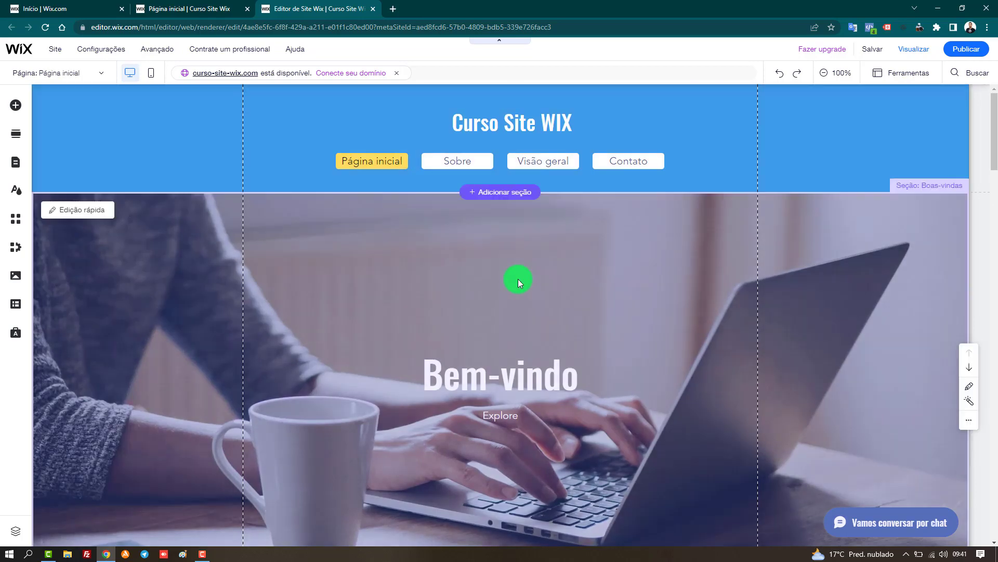
pyautogui.scroll(-2, 417, 292)
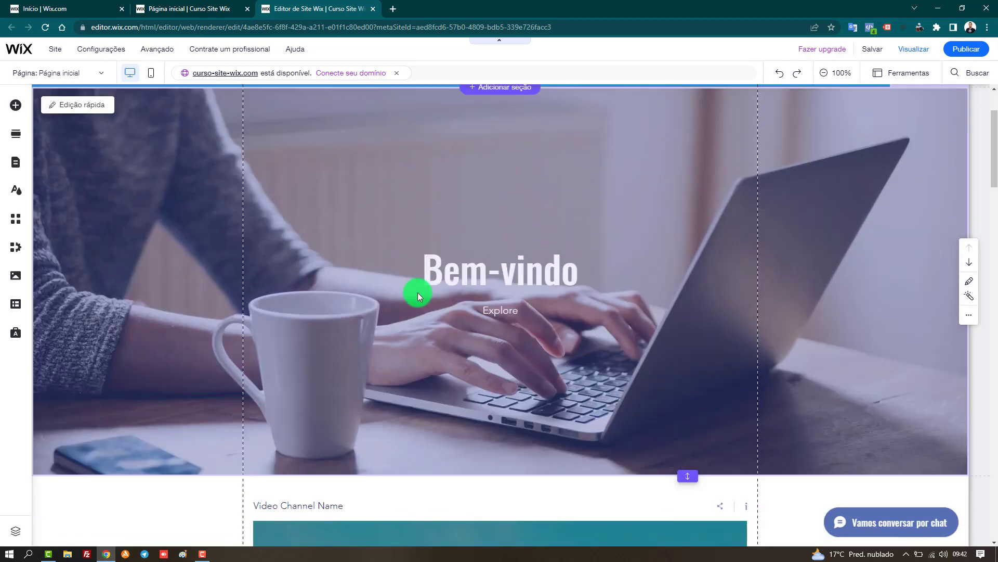
pyautogui.scroll(1, 283, 237)
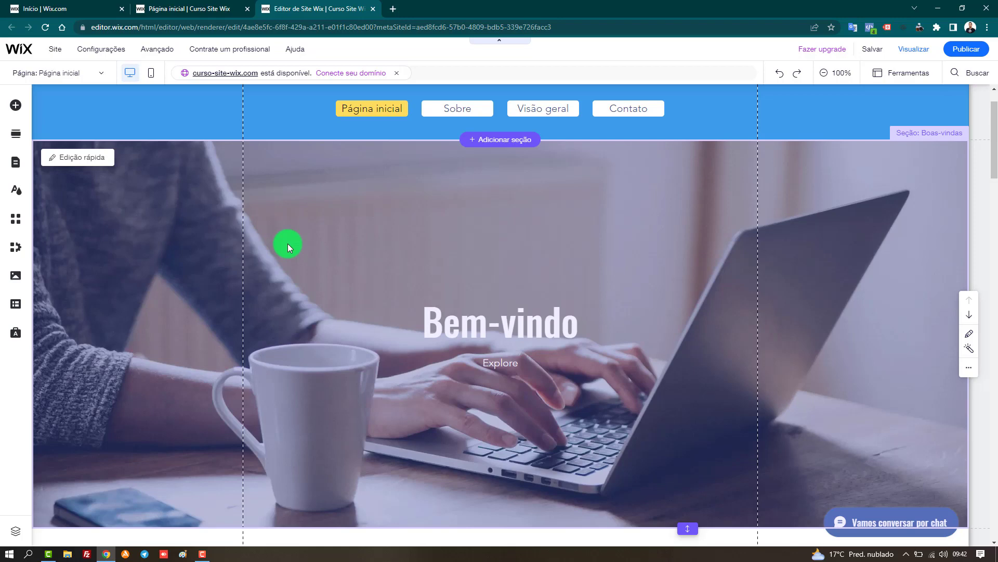
pyautogui.scroll(-2, 350, 221)
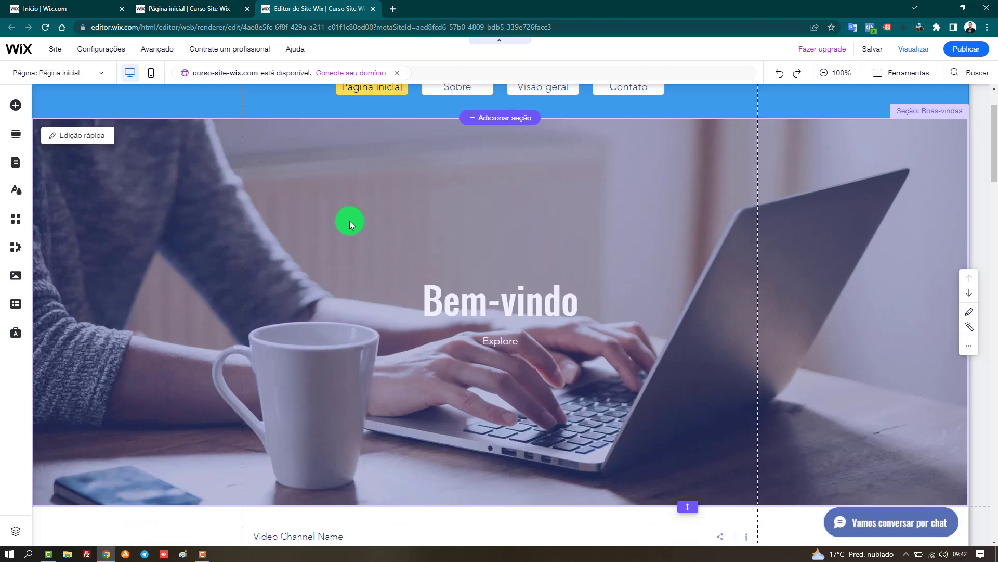
pyautogui.scroll(2, 274, 201)
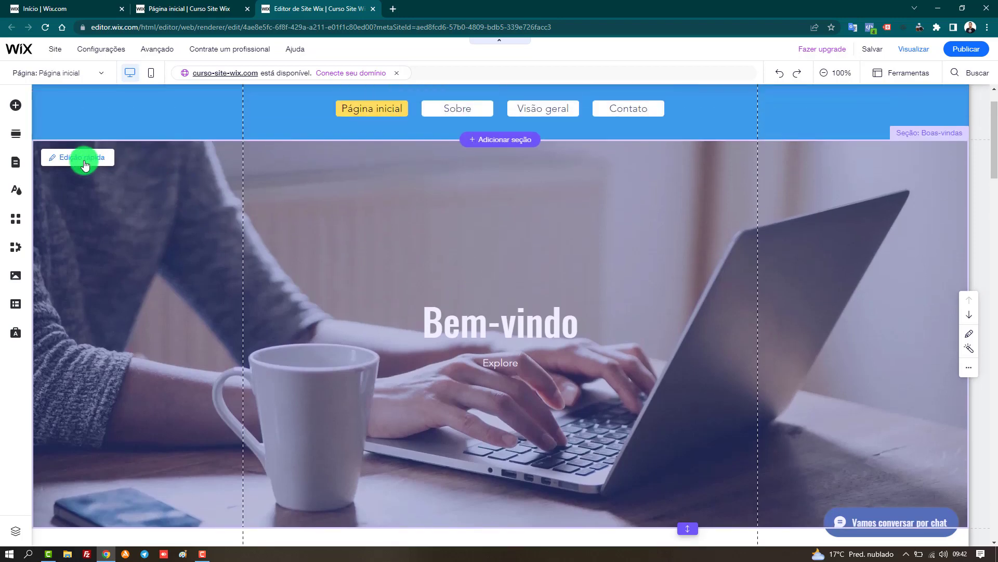
# Open quick editing for the Boas-vindas section and show its layout options
pyautogui.click(86, 166)
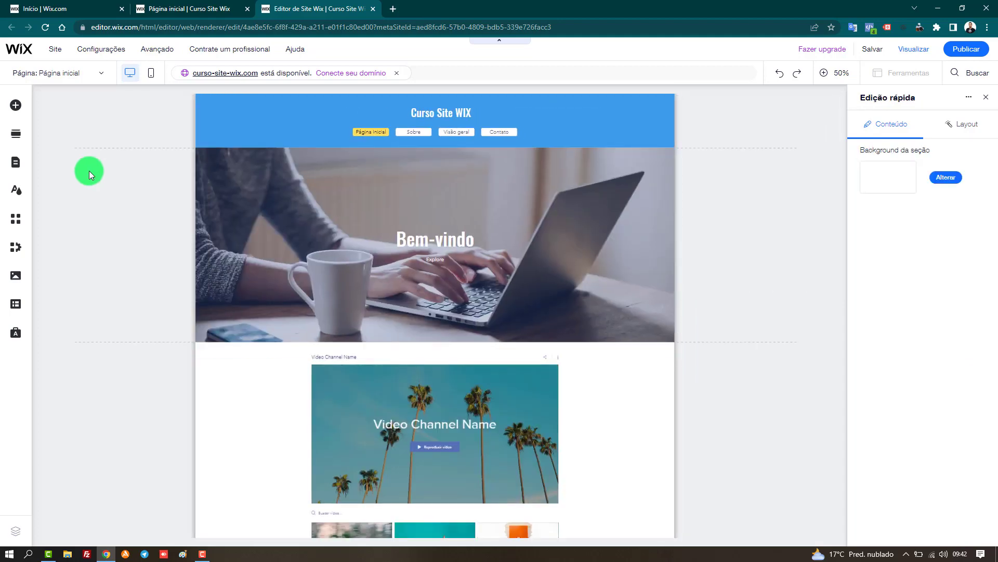
pyautogui.click(401, 217)
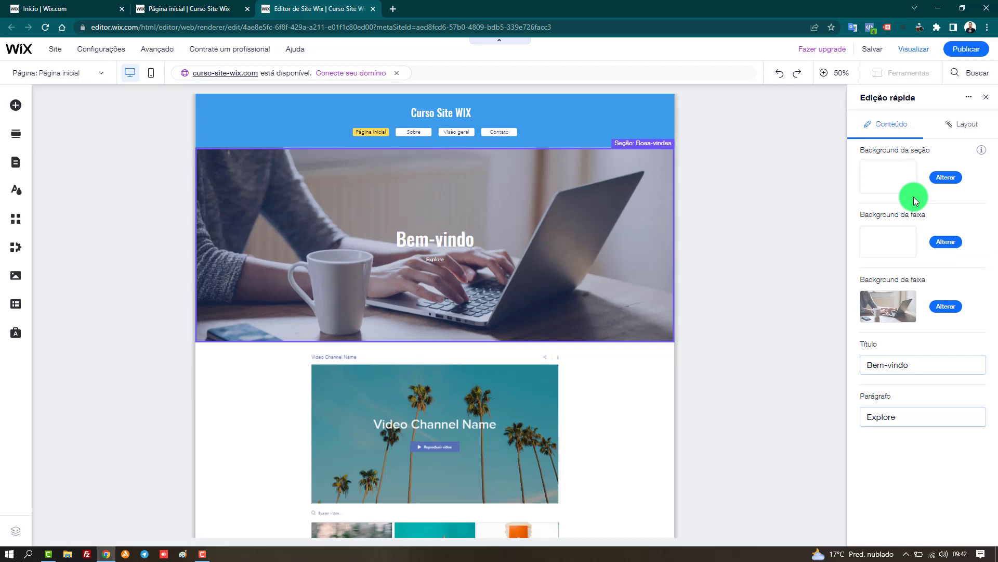
pyautogui.click(966, 128)
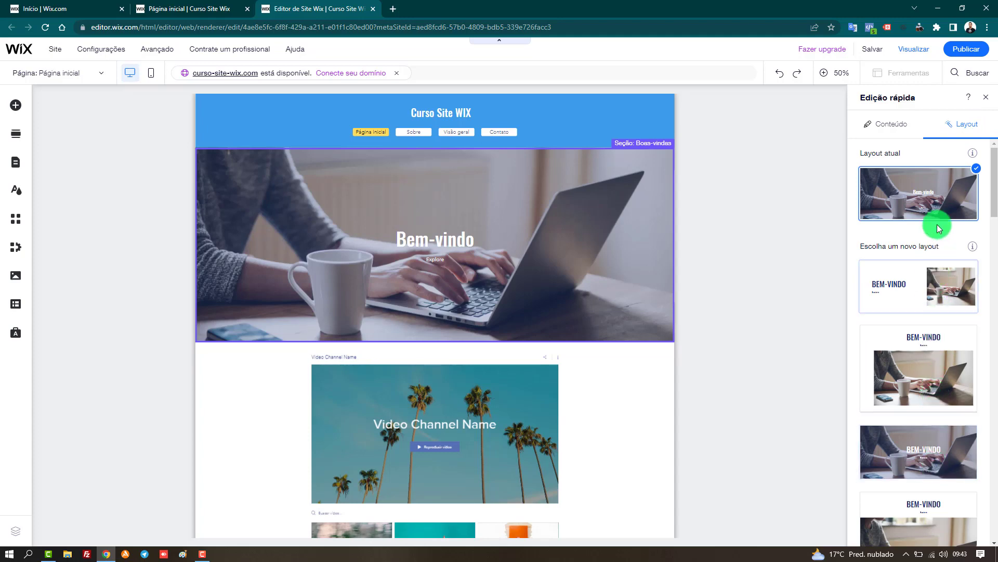
# Try the welcome section layouts with the image beside the text, below the title, and as a short full-width banner behind the centred title
pyautogui.click(912, 281)
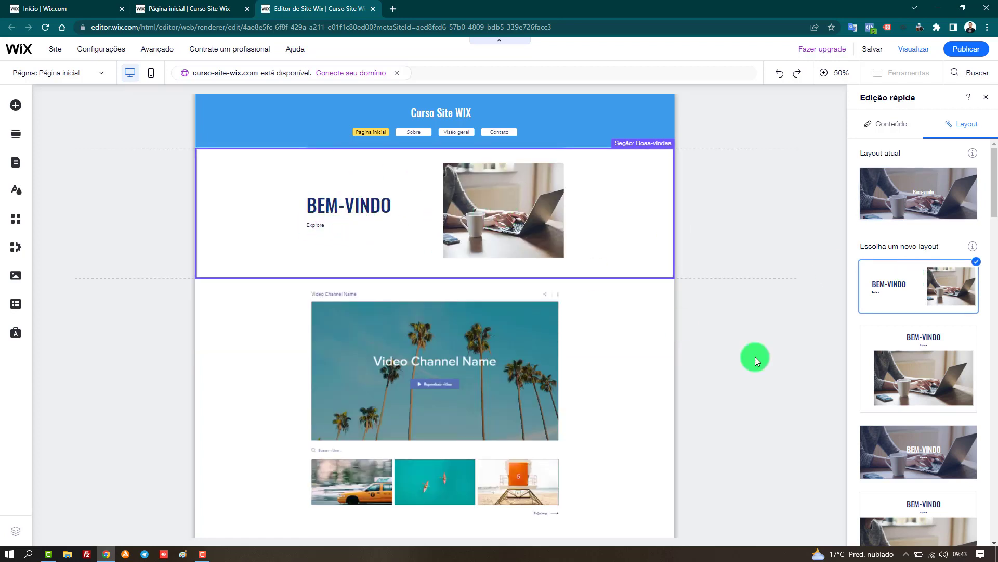
pyautogui.click(910, 397)
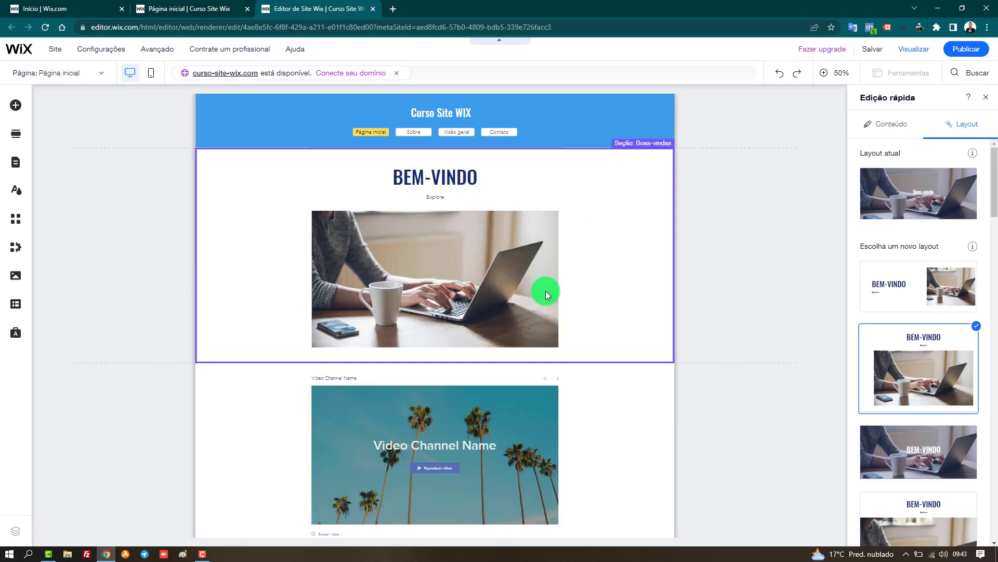
pyautogui.scroll(-5, 915, 312)
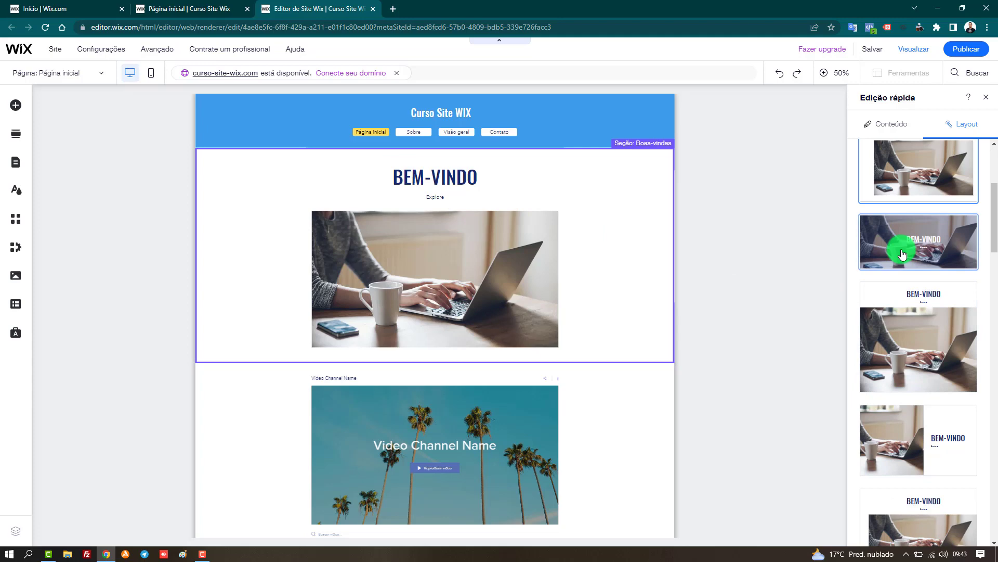
pyautogui.click(902, 253)
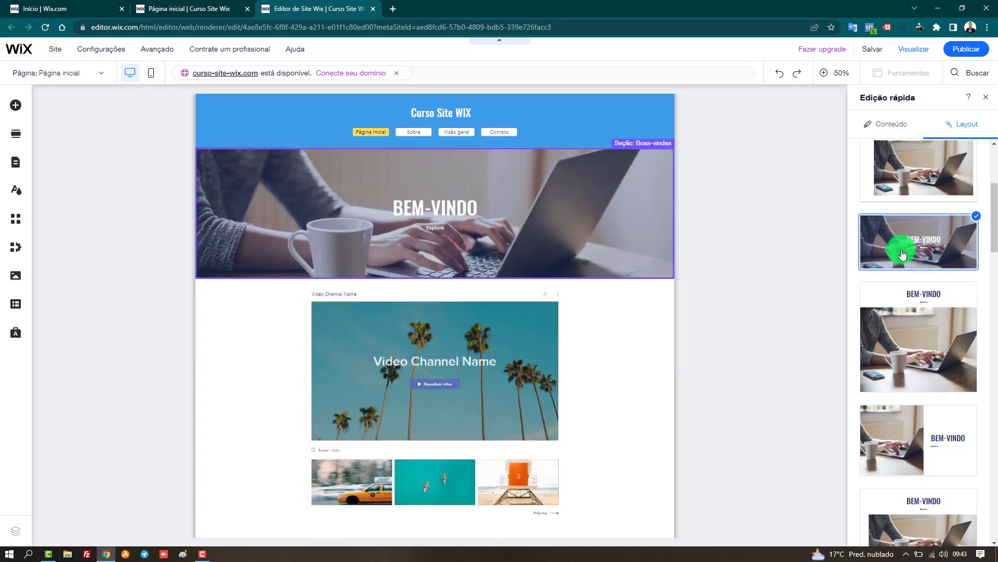
# Check the welcome section on the published home page for comparison, and return to the editor
pyautogui.click(224, 8)
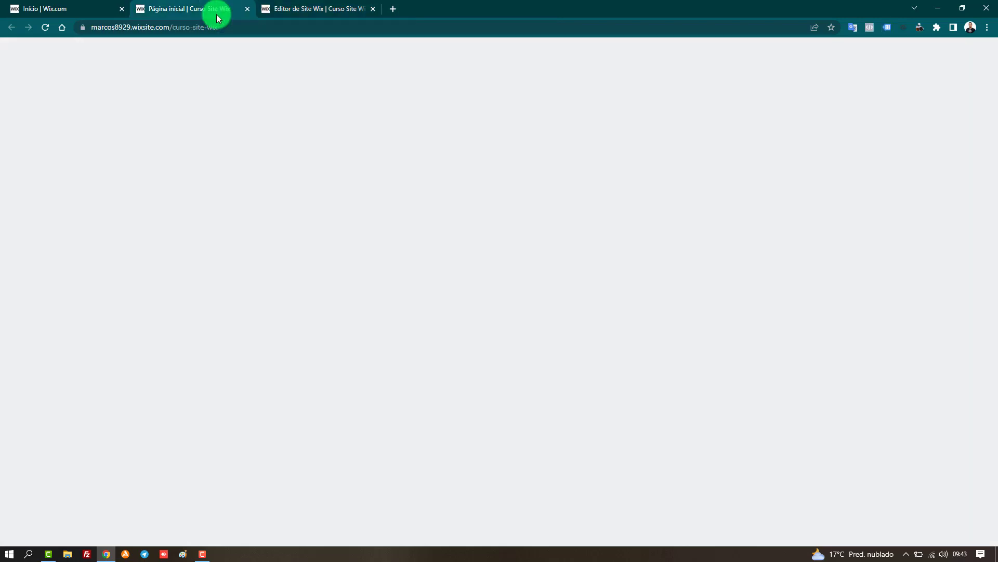
pyautogui.scroll(-2, 991, 324)
pyautogui.scroll(-3, 990, 324)
pyautogui.scroll(5, 987, 318)
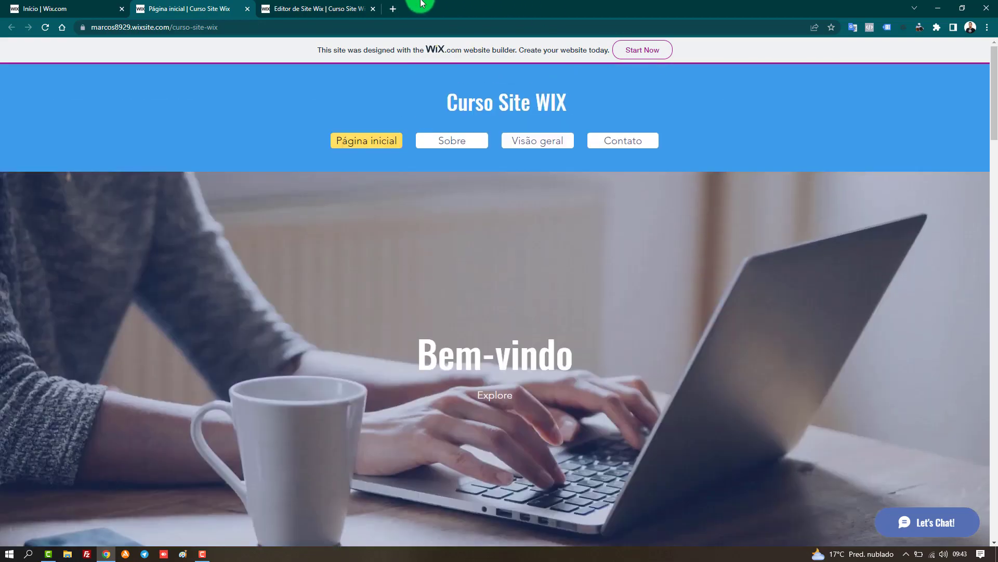
pyautogui.click(363, 8)
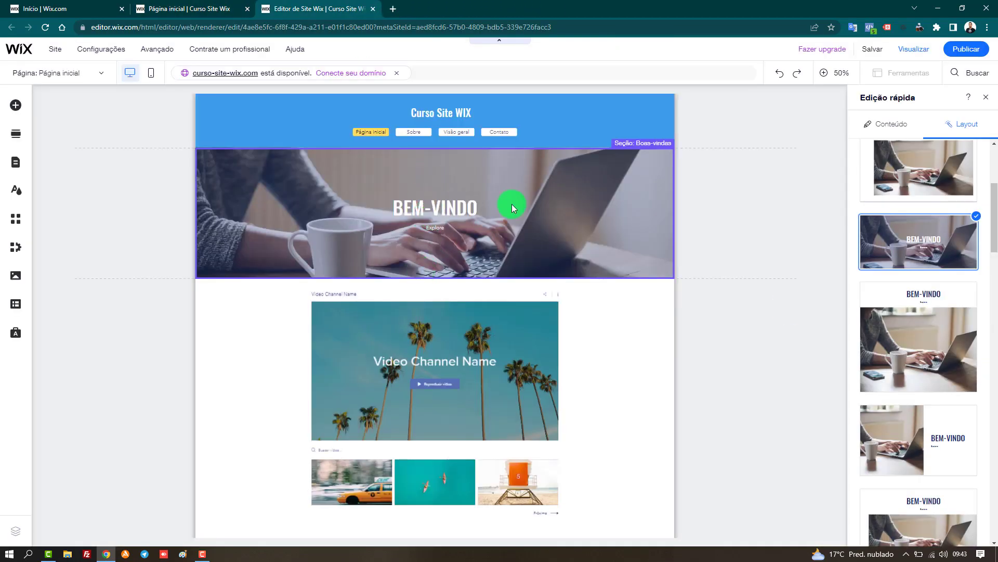
# Try the layouts with the title above a full-width image, the image left of the text, and the title in a band over the image's lower part
pyautogui.click(913, 375)
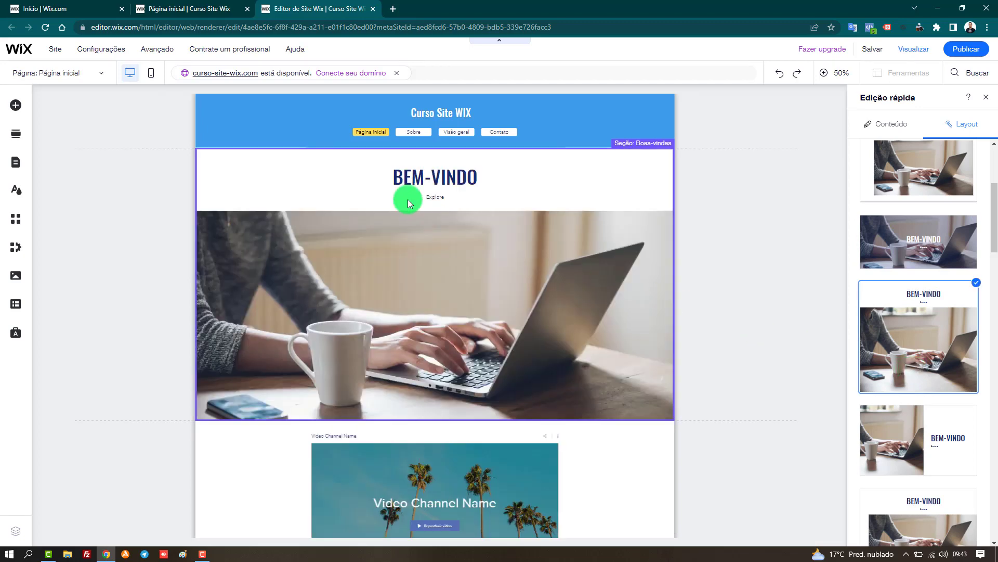
pyautogui.scroll(-2, 882, 348)
pyautogui.click(898, 341)
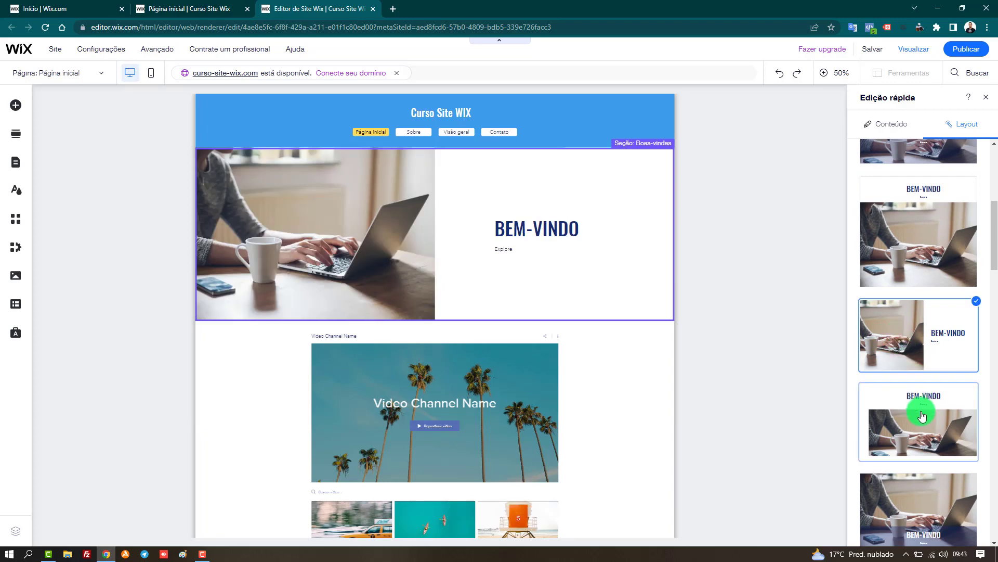
pyautogui.scroll(-3, 921, 411)
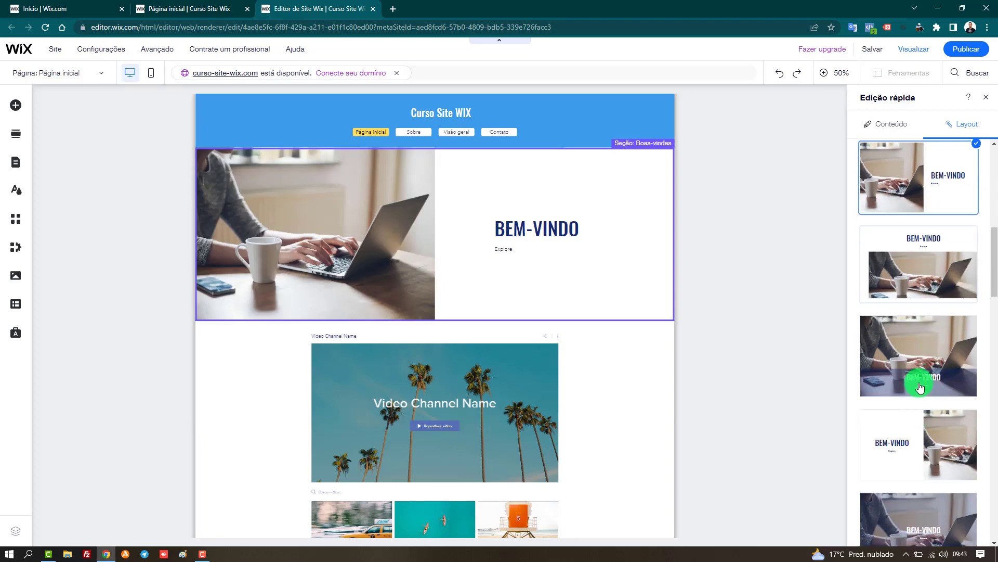
pyautogui.click(907, 347)
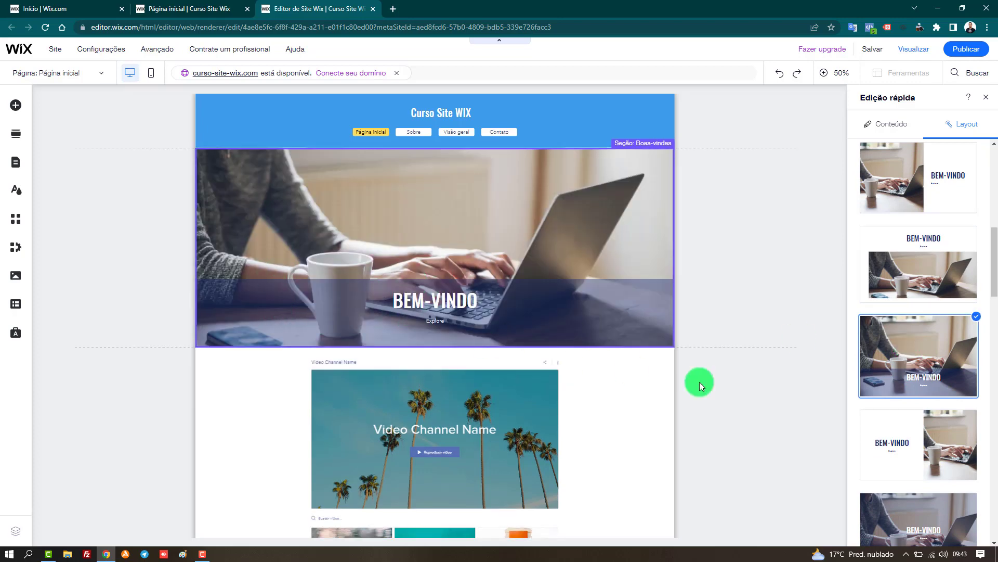
# Try the welcome section layout with the image on the left and a navy text block on the right
pyautogui.scroll(-3, 936, 385)
pyautogui.scroll(-5, 936, 385)
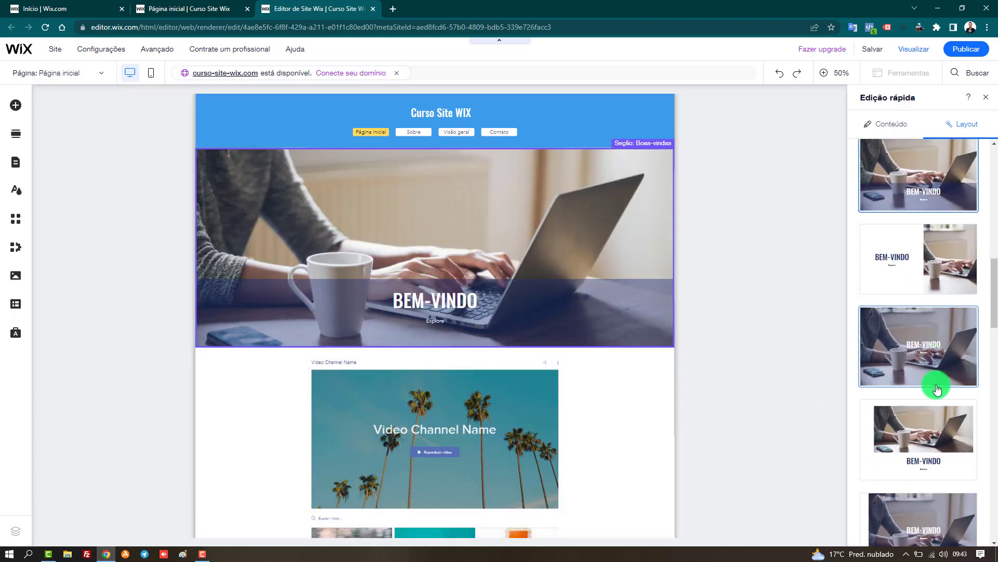
pyautogui.click(937, 390)
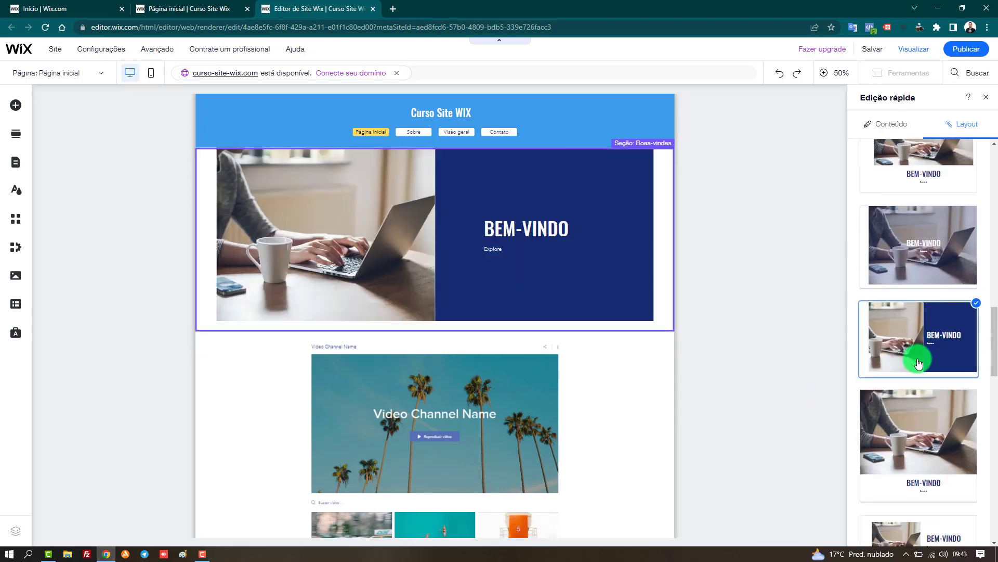
# Browse the remaining layouts and apply the one with a full-width background image and the title overlaid left of centre
pyautogui.scroll(-3, 895, 337)
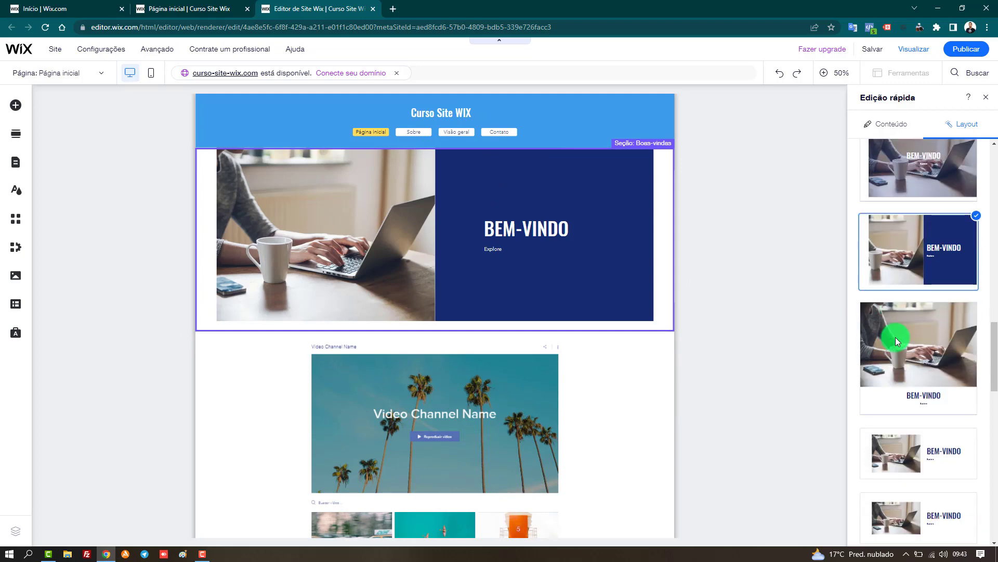
pyautogui.scroll(-5, 896, 323)
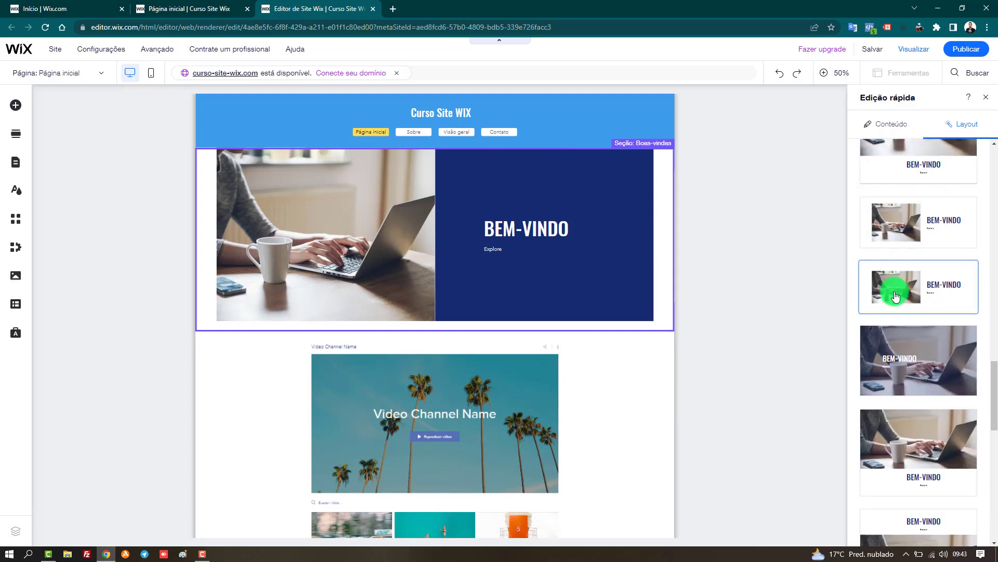
pyautogui.scroll(-6, 894, 296)
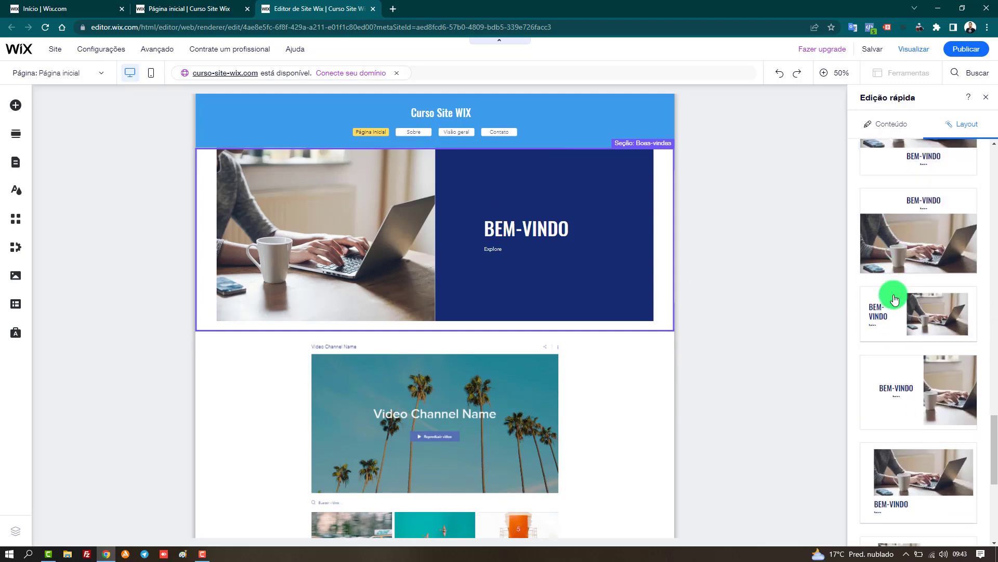
pyautogui.scroll(-3, 930, 341)
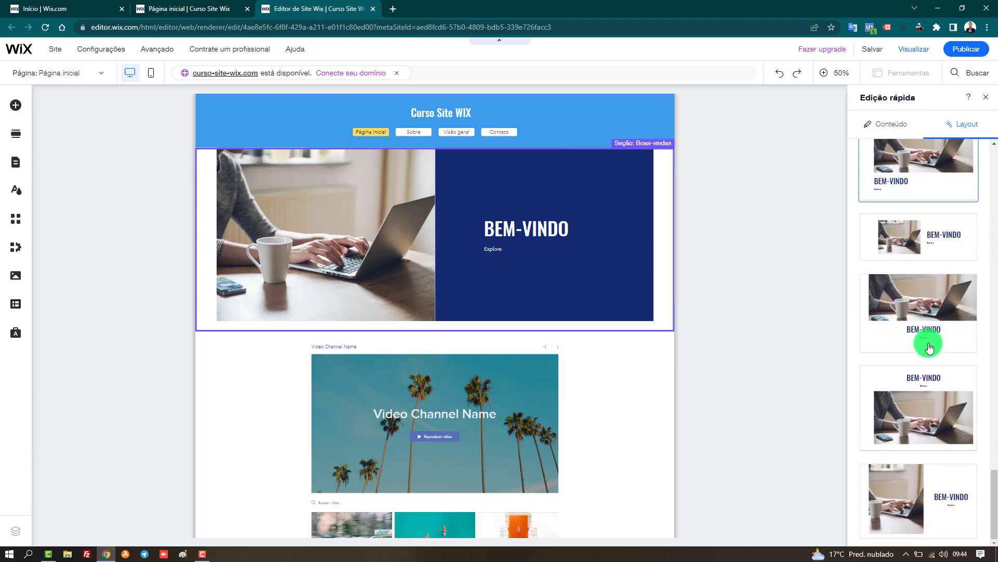
pyautogui.scroll(10, 930, 364)
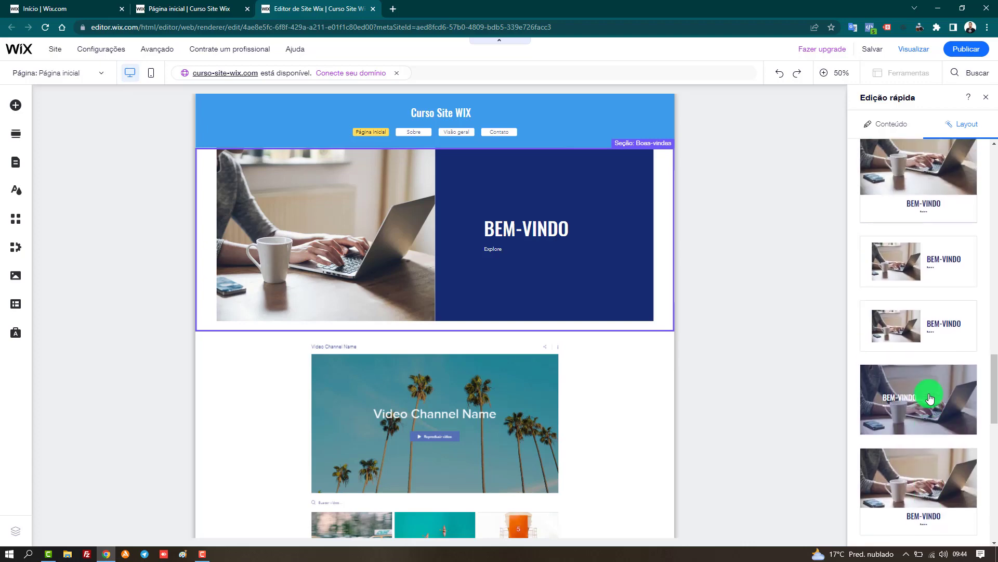
pyautogui.click(930, 398)
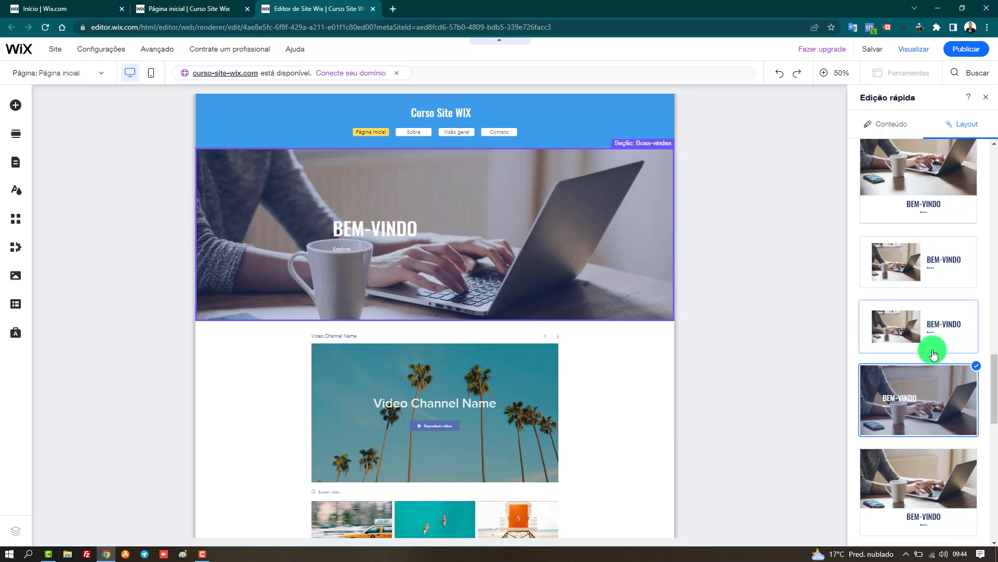
# Try the fruit still life on orange as the welcome section's background, and replace it with the dark green abstract image
pyautogui.click(880, 125)
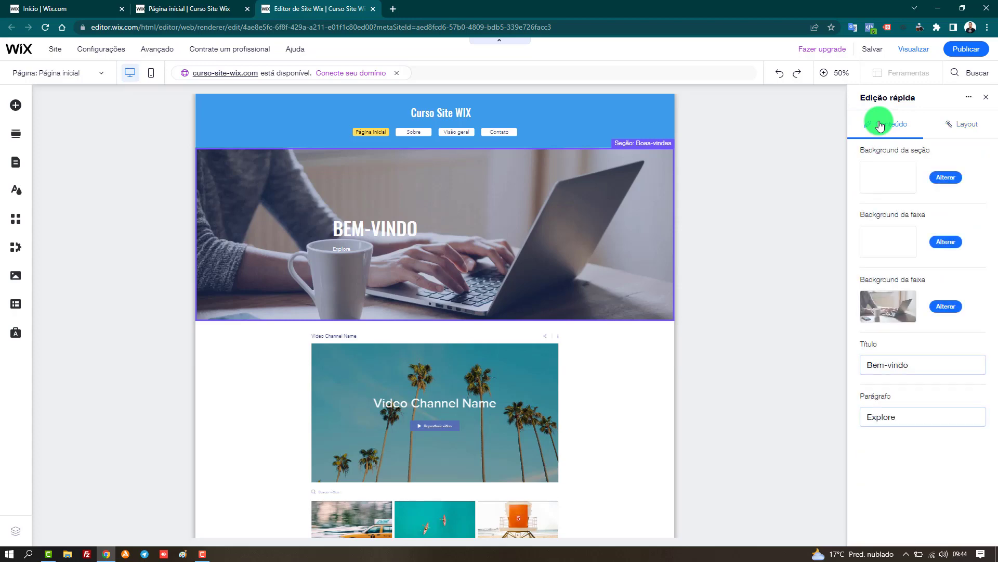
pyautogui.click(890, 180)
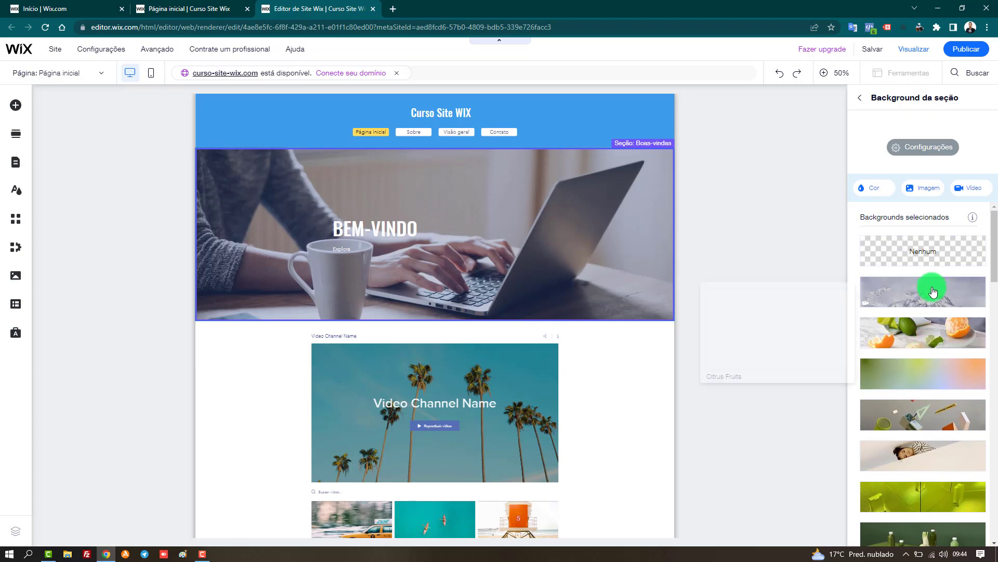
pyautogui.scroll(-2, 944, 306)
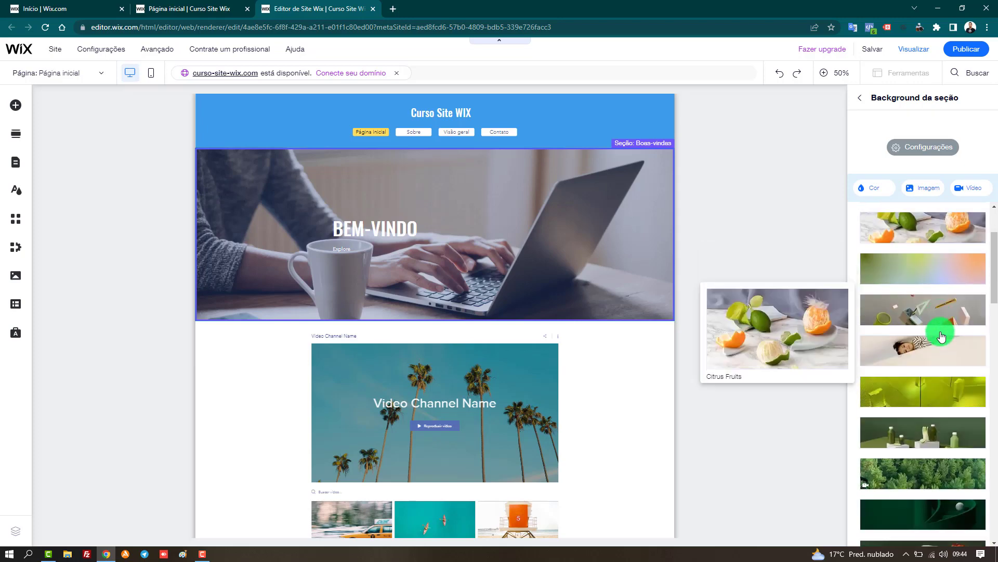
pyautogui.scroll(-2, 931, 400)
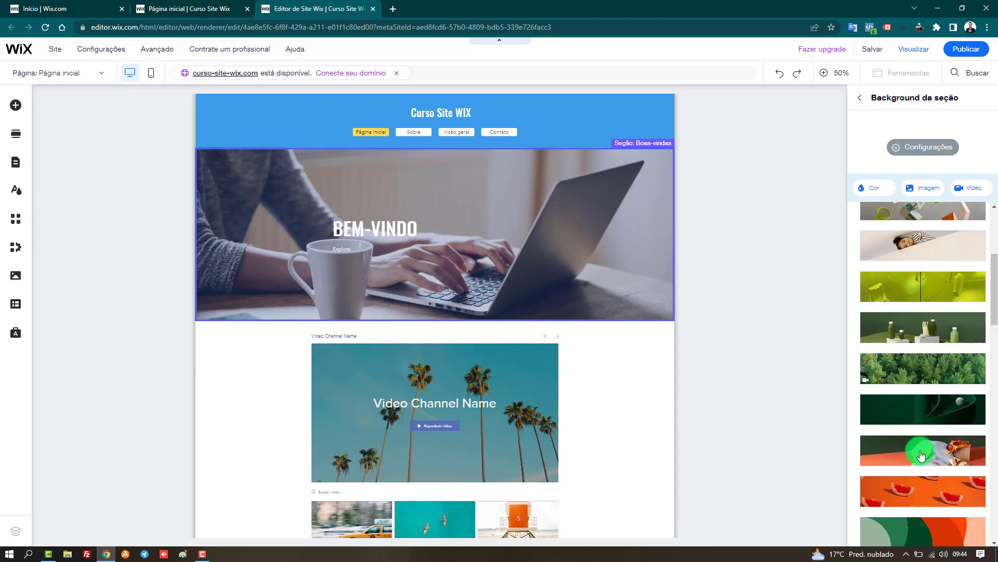
pyautogui.click(921, 456)
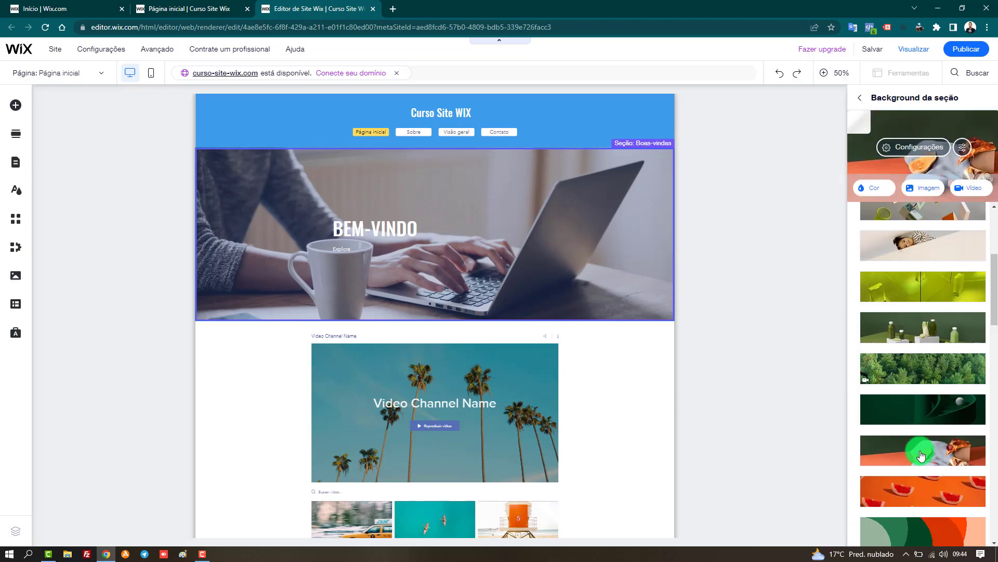
pyautogui.scroll(-2, 500, 226)
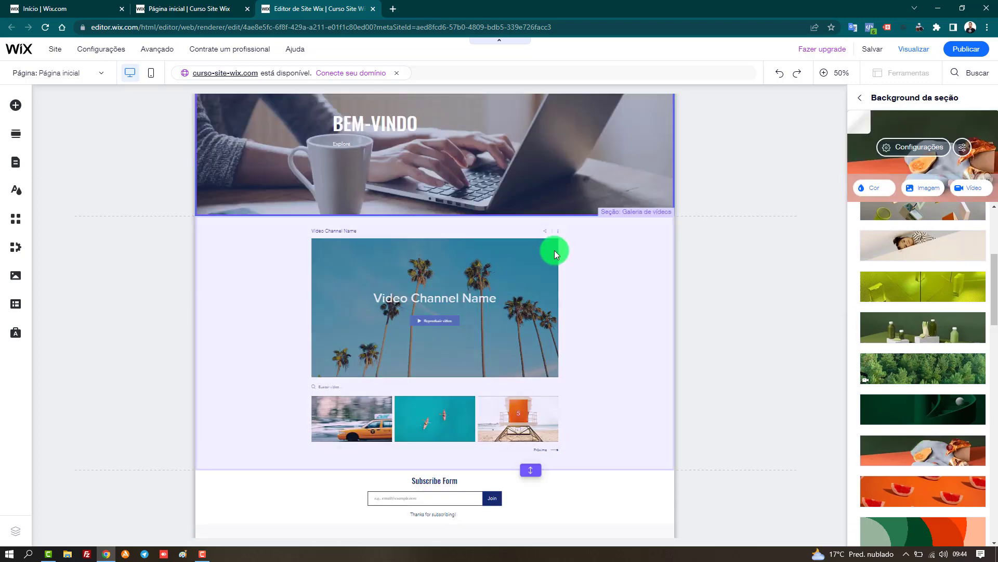
pyautogui.scroll(2, 554, 251)
pyautogui.scroll(-2, 959, 327)
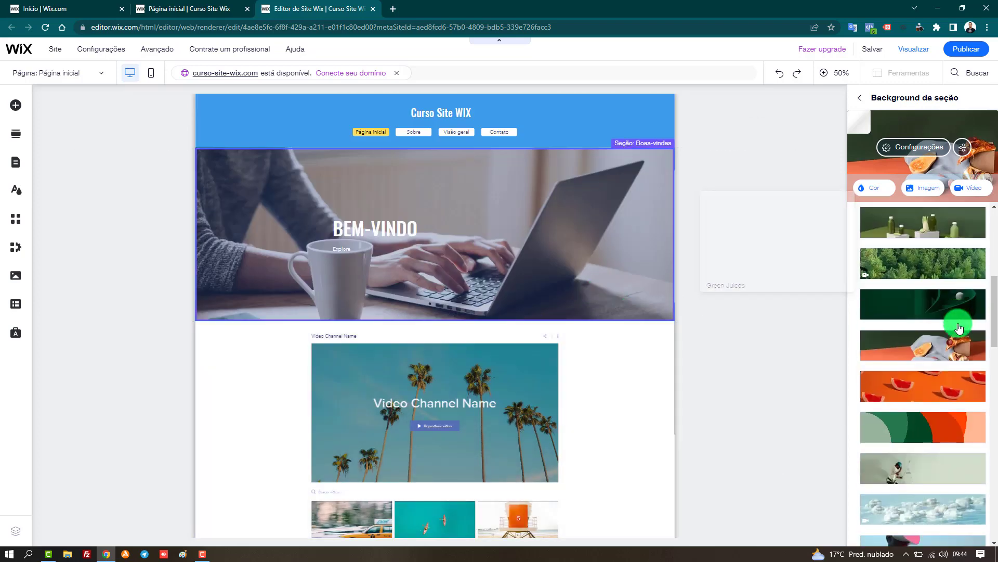
pyautogui.click(923, 307)
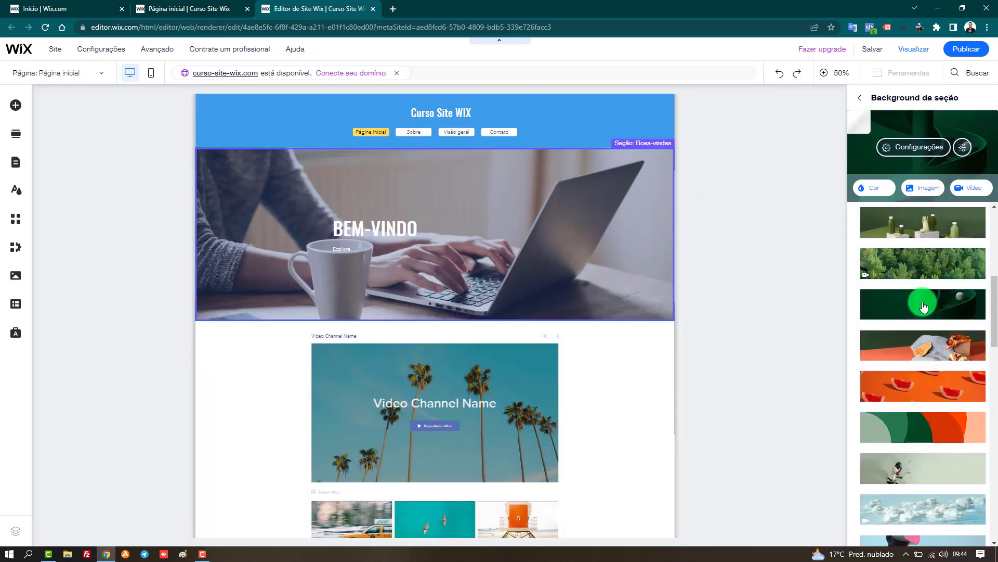
pyautogui.scroll(6, 923, 307)
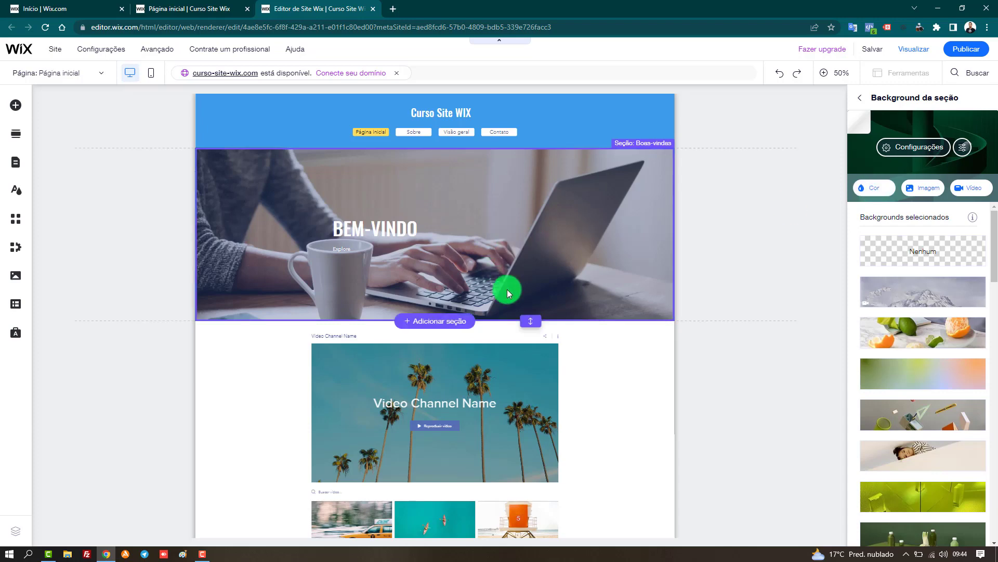
pyautogui.click(860, 98)
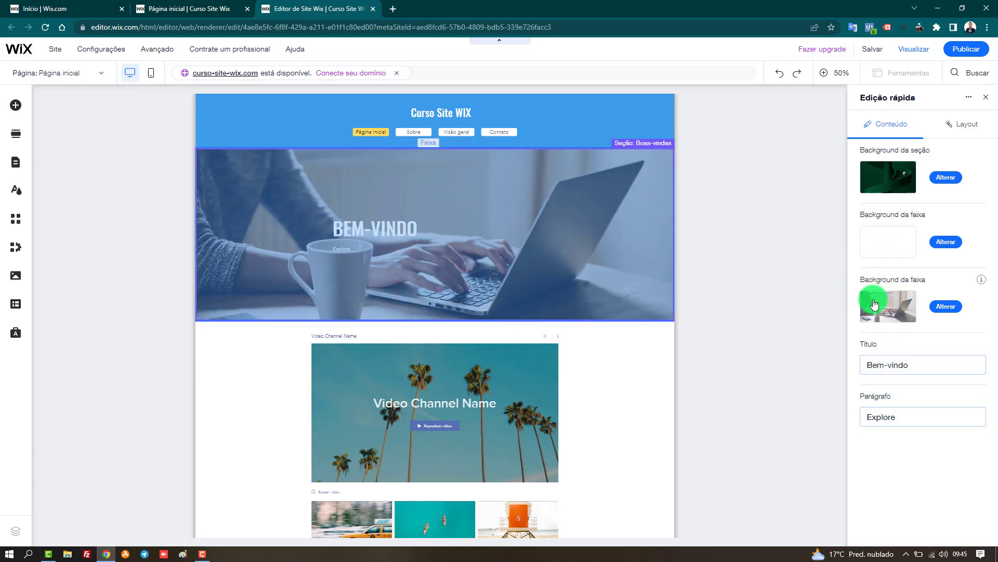
# Try the Citrus Fruits and Worker with Ladder images as the background of the welcome section's photo strip
pyautogui.click(874, 304)
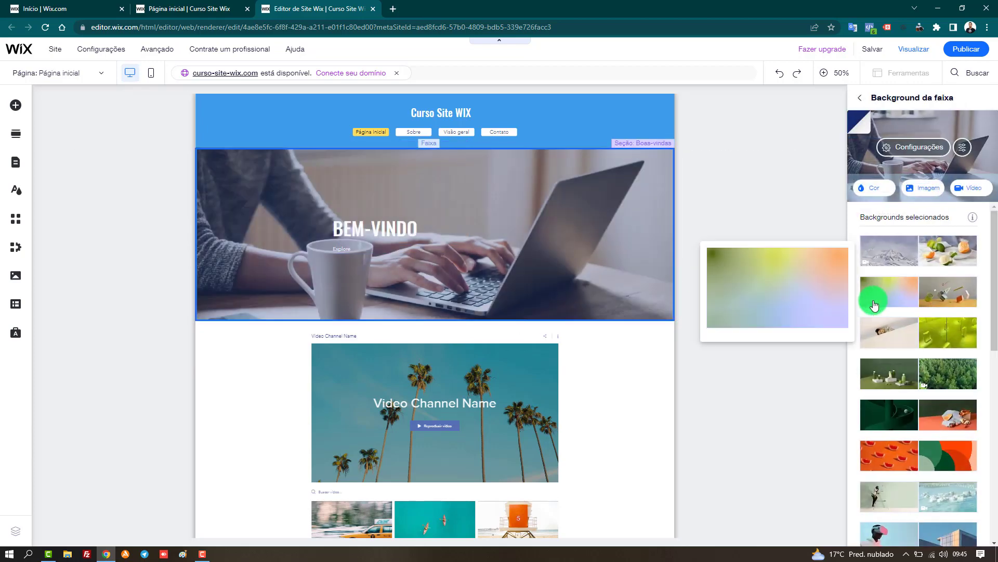
pyautogui.click(943, 257)
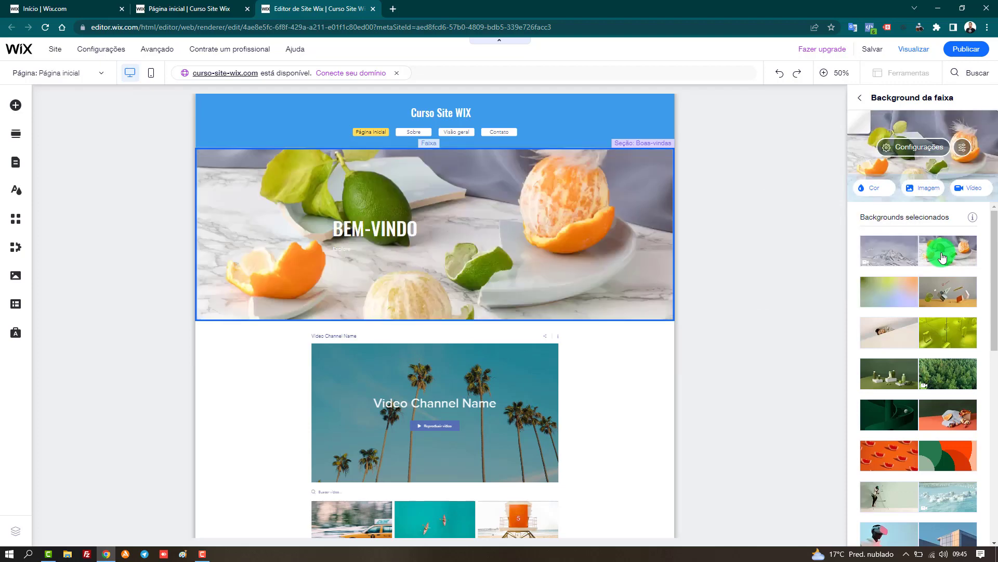
pyautogui.scroll(-5, 945, 274)
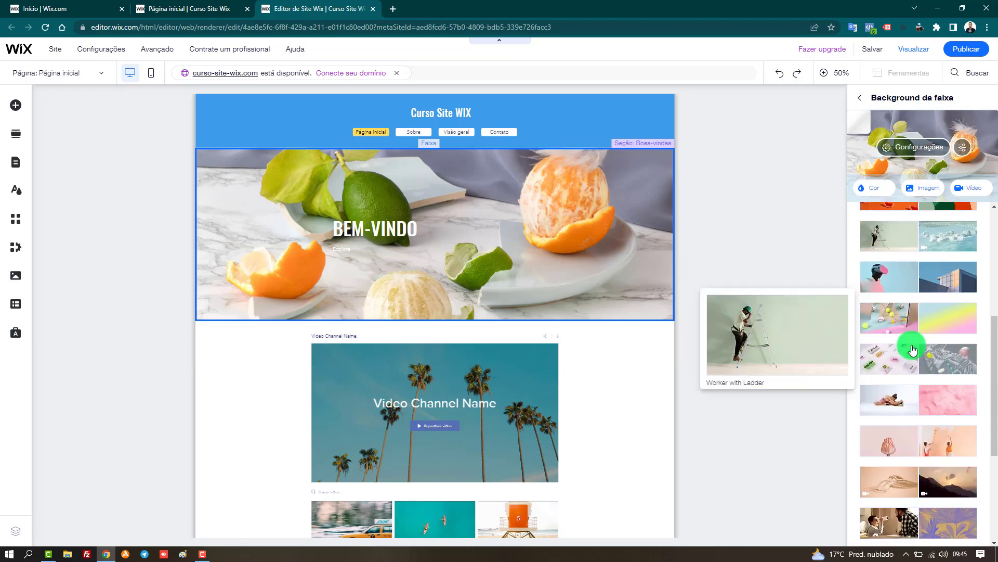
pyautogui.click(883, 243)
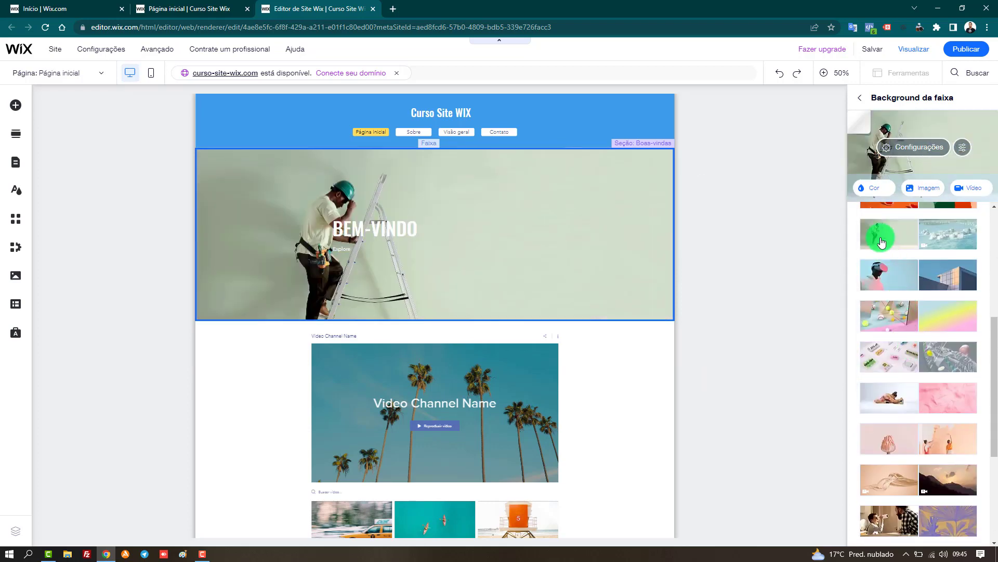
pyautogui.scroll(-4, 902, 292)
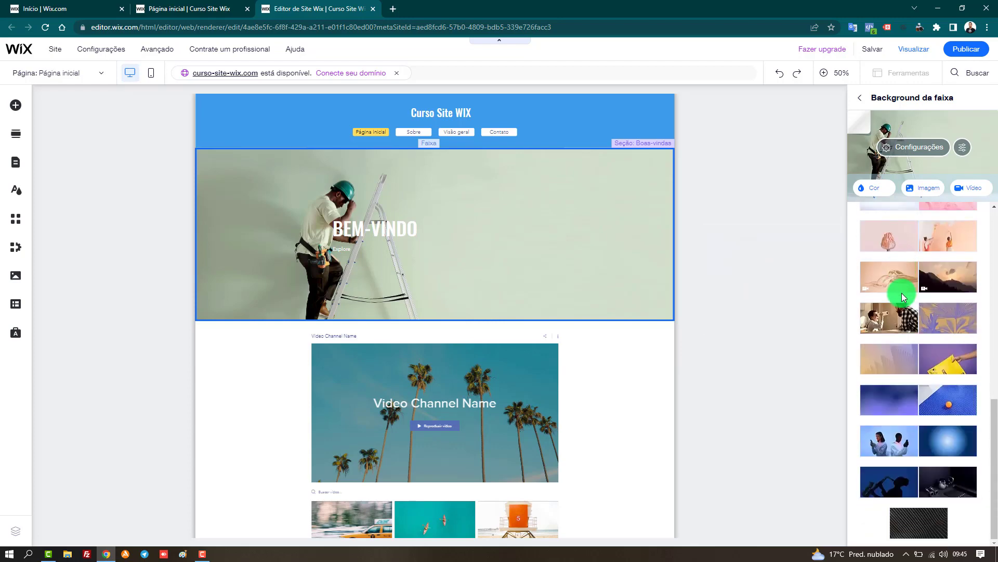
# Try the blue grid, blue-violet gradient and two-people-with-phones strip backgrounds, and apply the black image with wavy lines
pyautogui.click(953, 407)
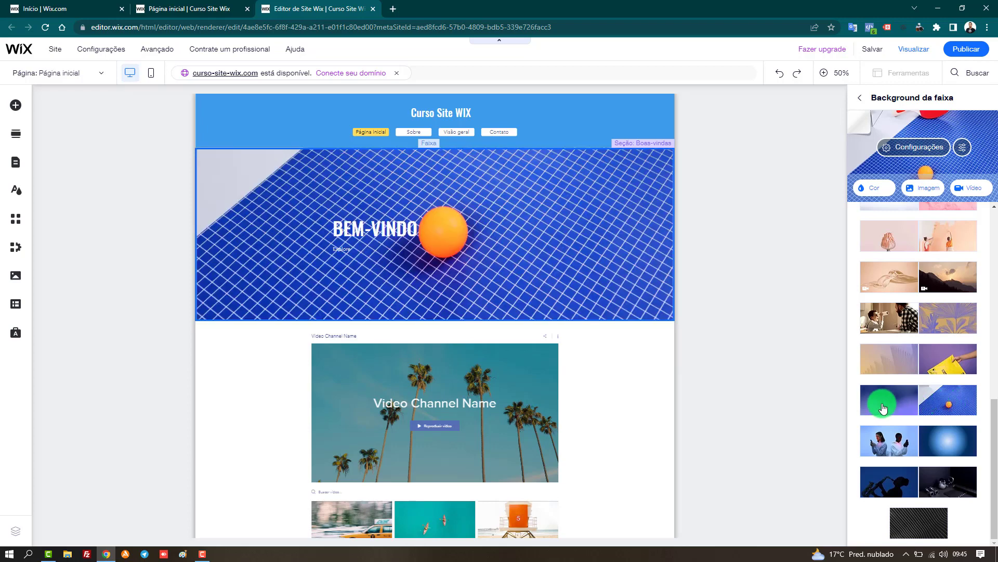
pyautogui.moveTo(882, 407)
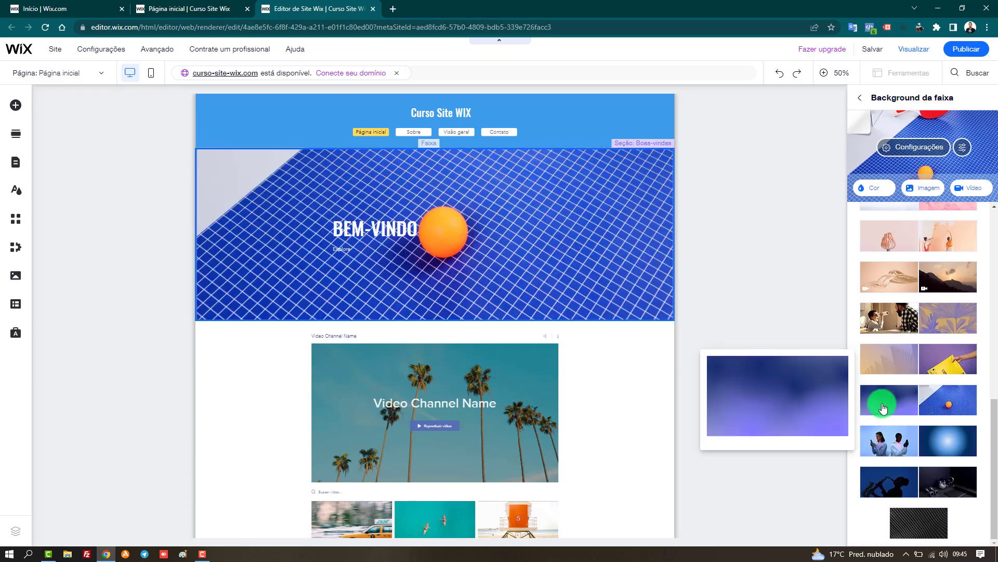
pyautogui.click(882, 407)
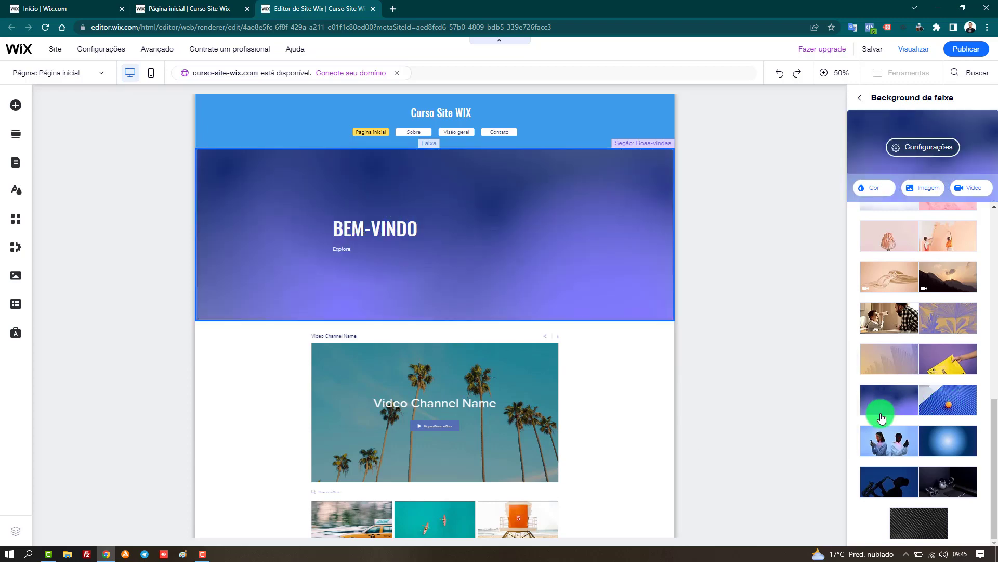
pyautogui.click(889, 452)
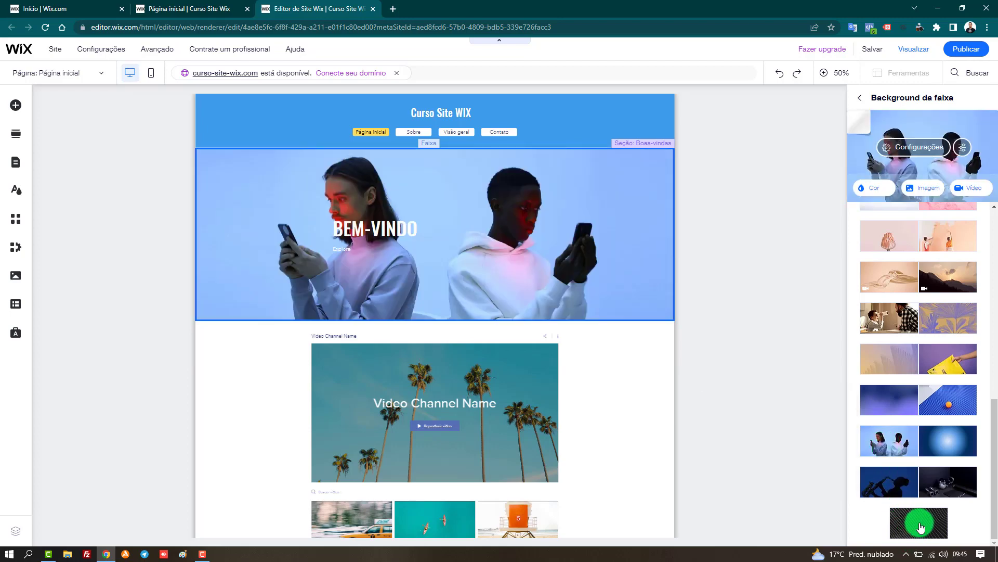
pyautogui.click(922, 526)
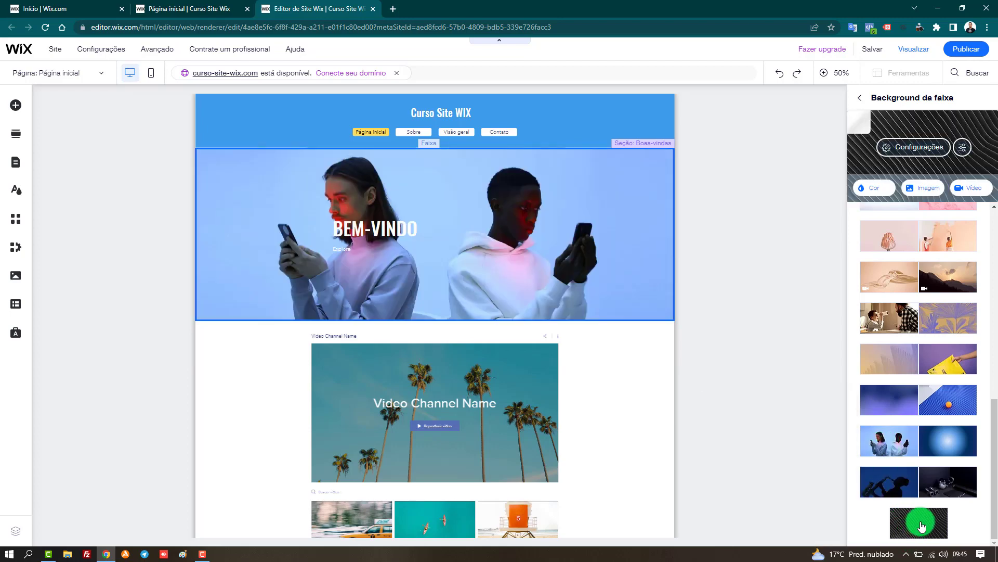
pyautogui.scroll(10, 936, 429)
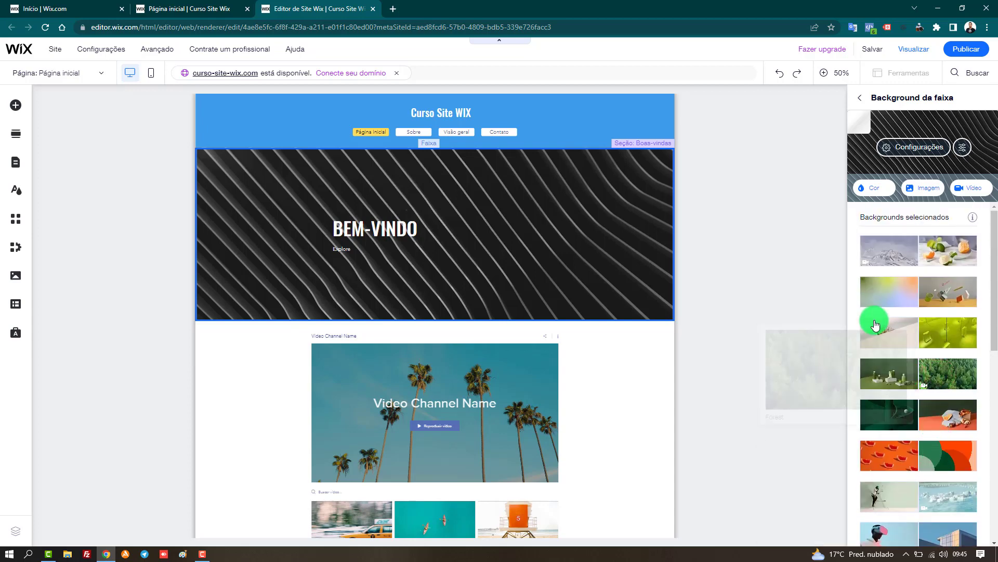
# Open the image library for the strip background and search the Wix media for "web"
pyautogui.click(910, 195)
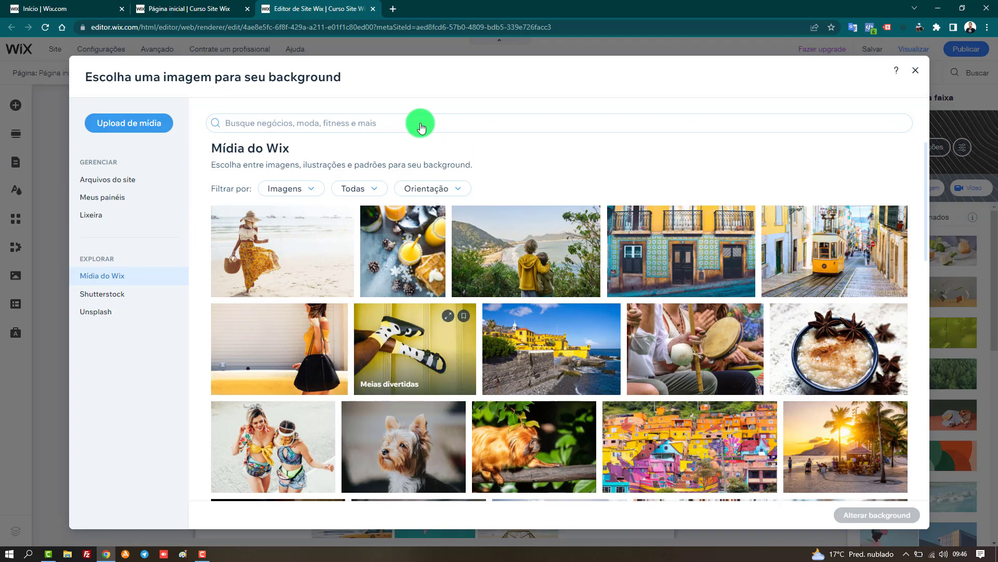
pyautogui.scroll(-2, 345, 131)
pyautogui.click(343, 125)
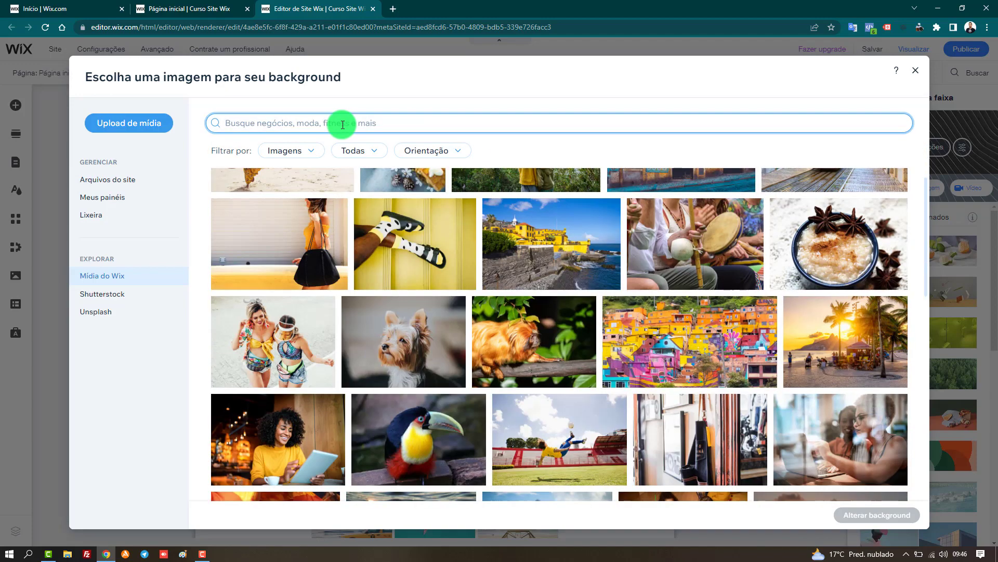
pyautogui.write('web')
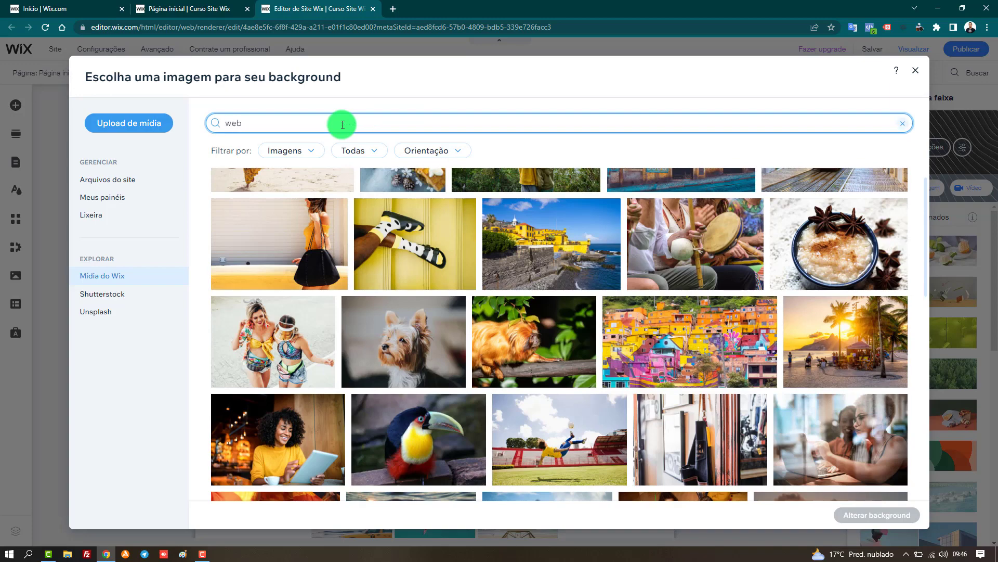
pyautogui.press('Return')
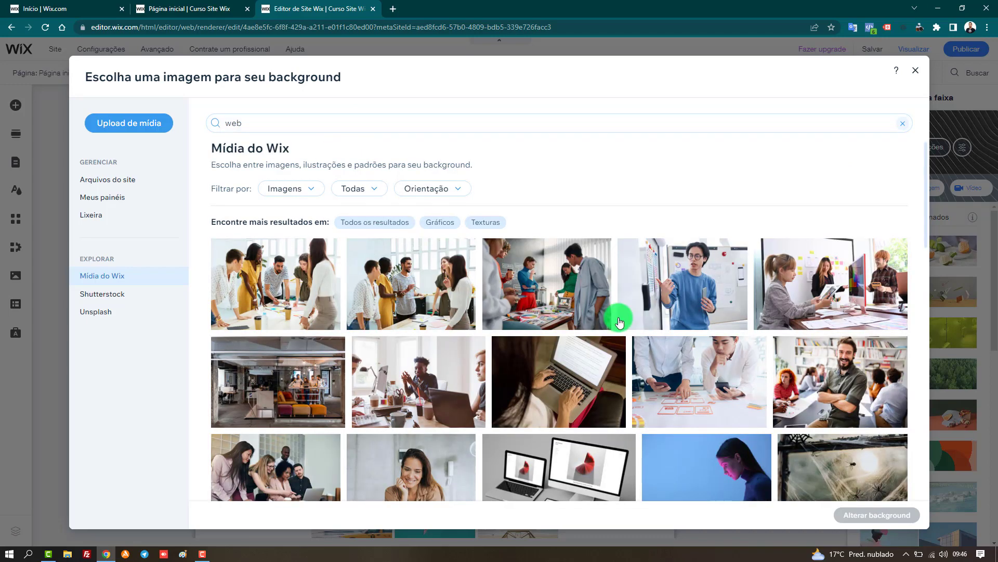
pyautogui.scroll(-3, 619, 313)
# Search the Wix media images for "clinica"
pyautogui.click(298, 125)
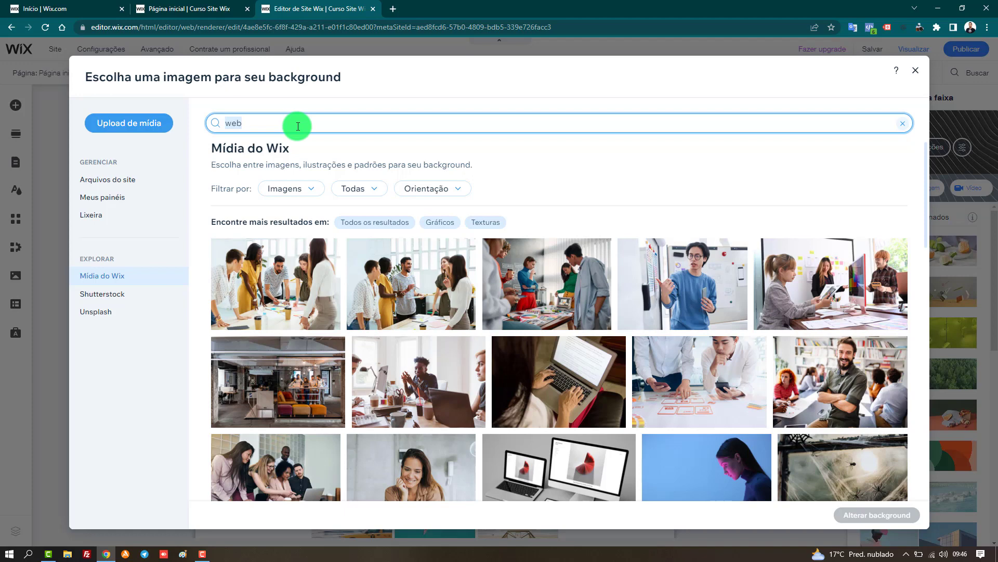
pyautogui.write('clinica')
pyautogui.press('Return')
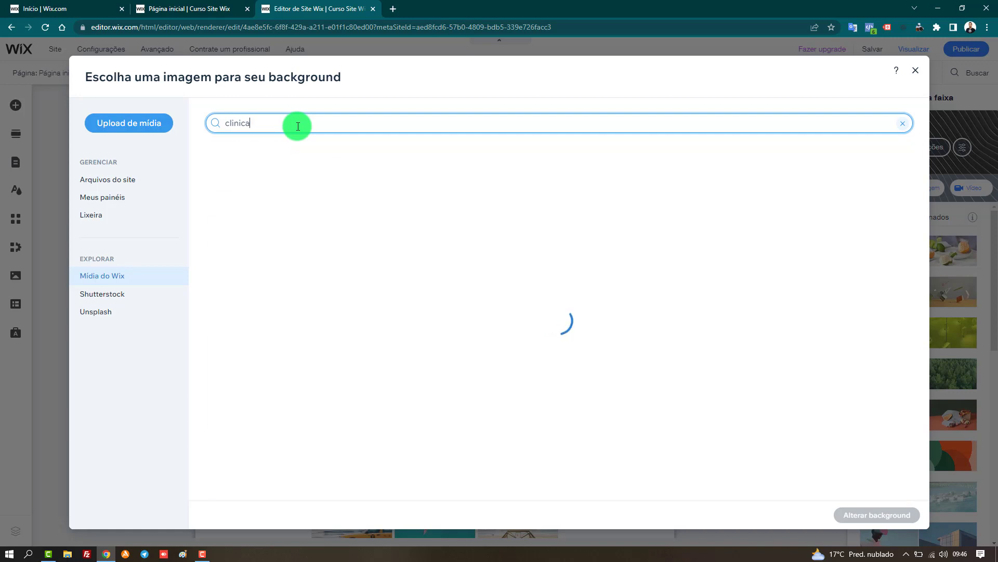
# Search the Wix media images for "pintor" and look over the results
pyautogui.doubleClick(381, 126)
pyautogui.write('p')
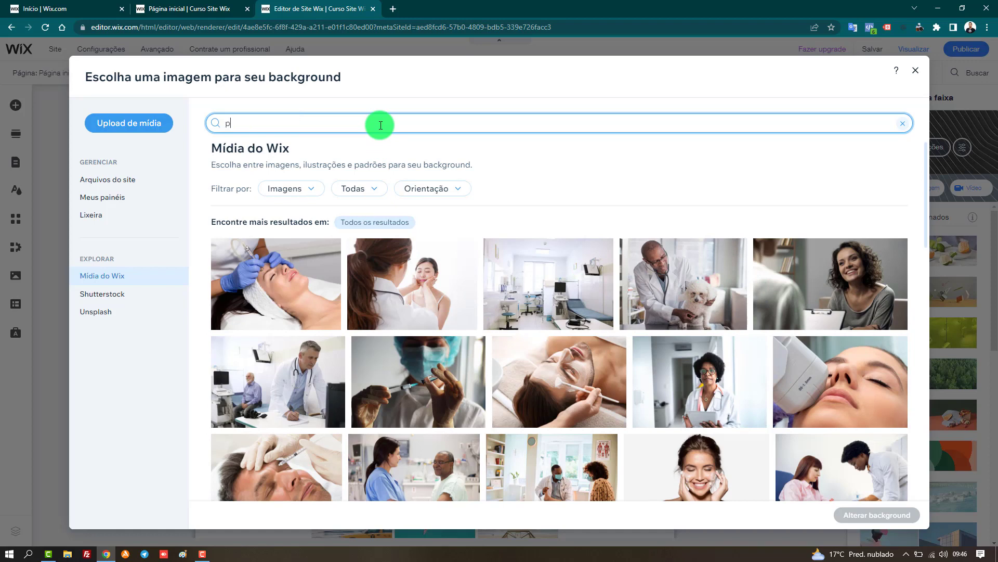
pyautogui.write('intor')
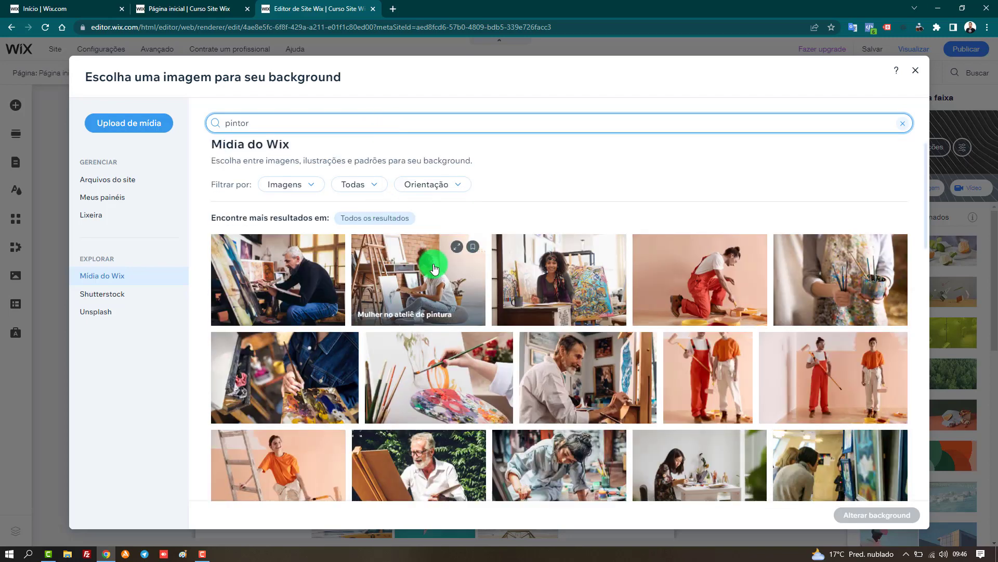
pyautogui.scroll(-1, 435, 261)
pyautogui.scroll(1, 326, 191)
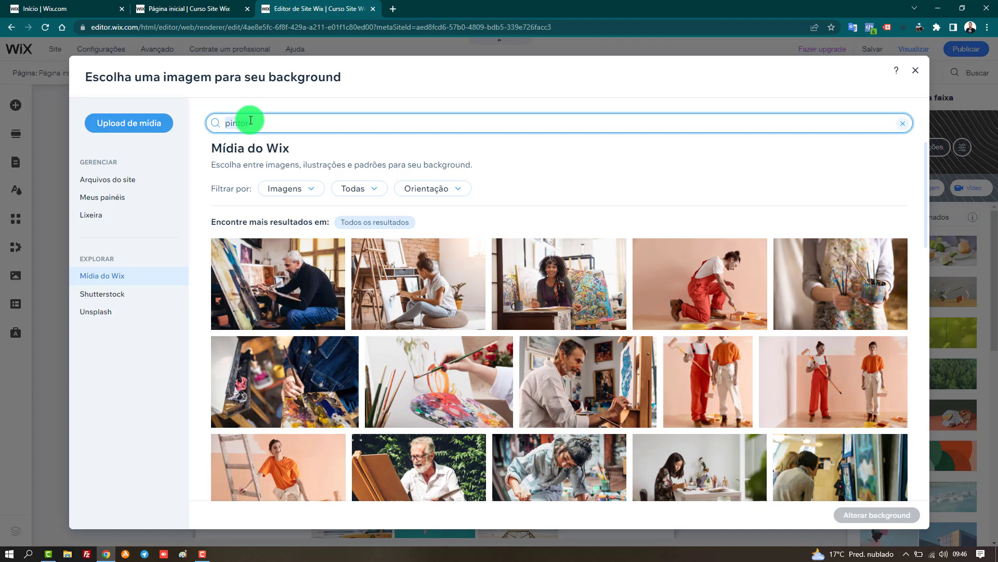
# Search the Wix media images for "web" and apply the "Consulta web" image as the strip background
pyautogui.doubleClick(251, 120)
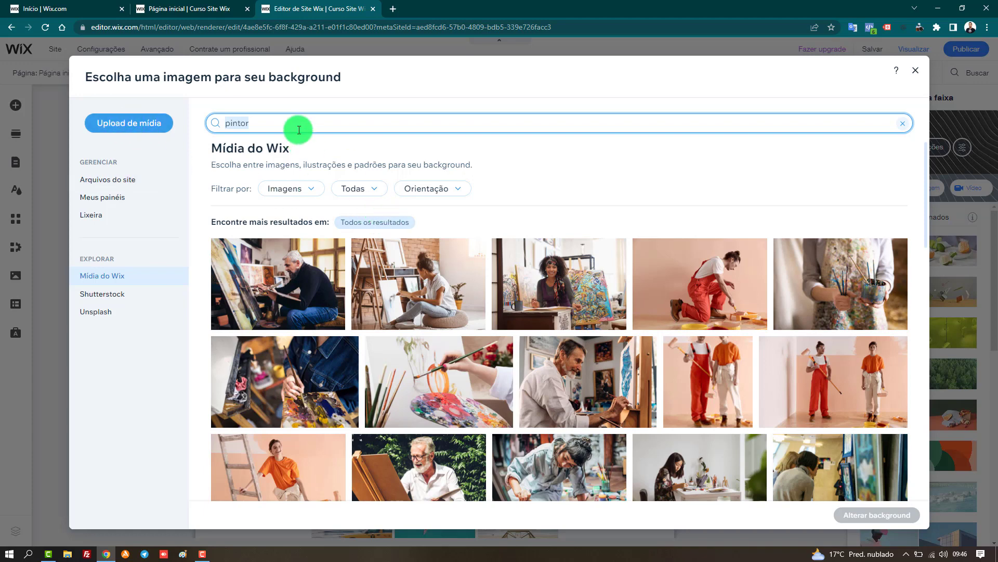
pyautogui.write('web')
pyautogui.press('Return')
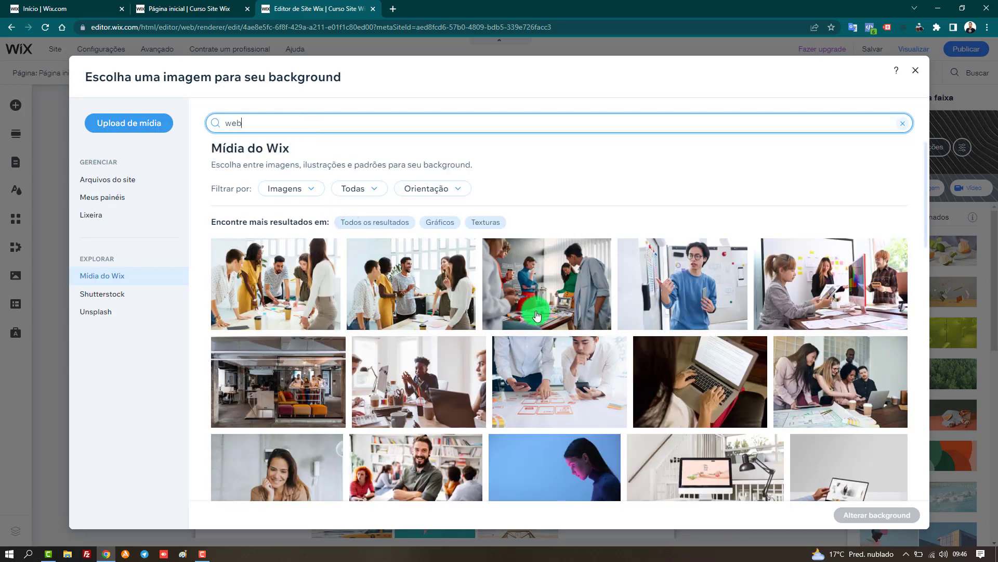
pyautogui.scroll(-1, 730, 284)
pyautogui.scroll(-1, 730, 284)
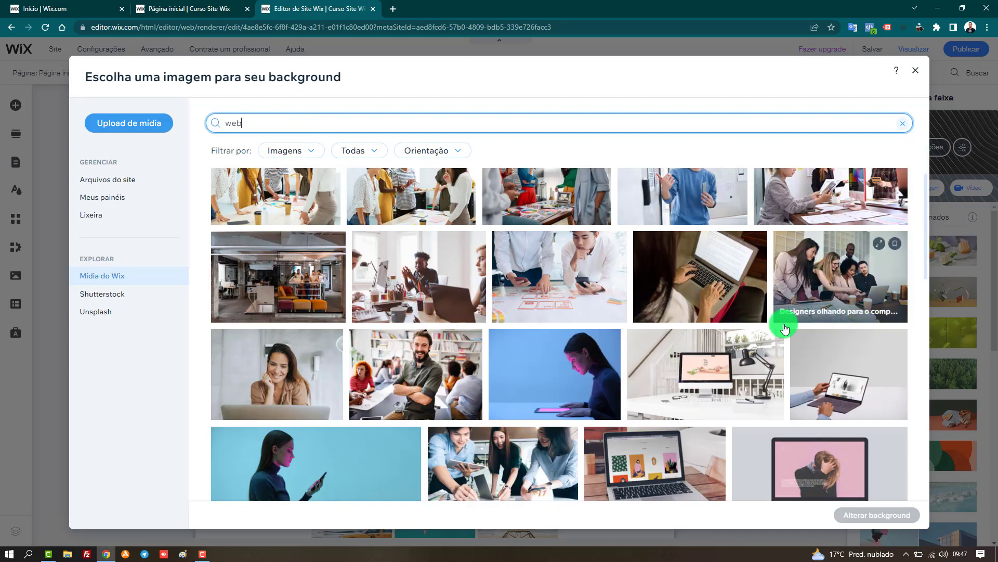
pyautogui.scroll(-3, 357, 335)
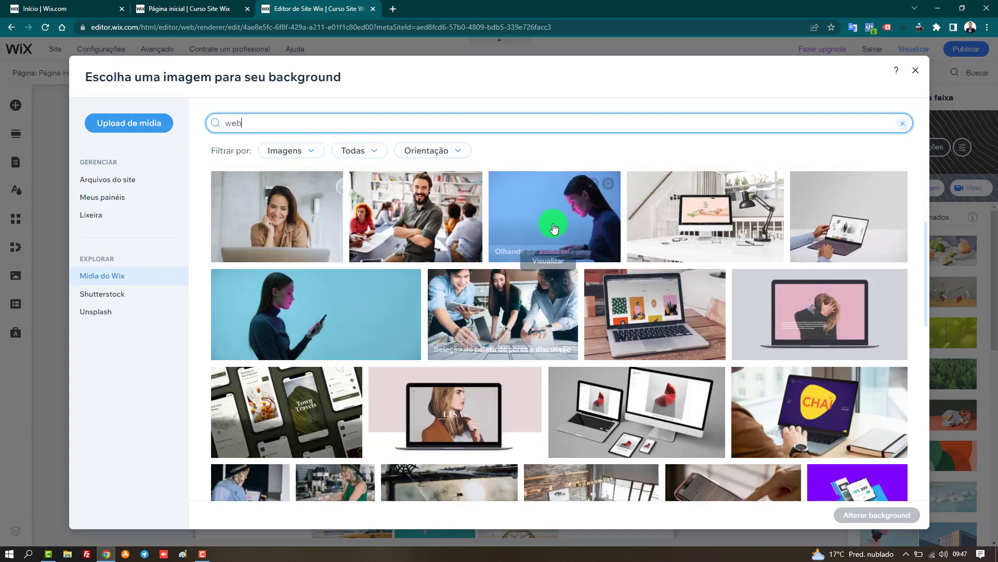
pyautogui.scroll(-3, 643, 326)
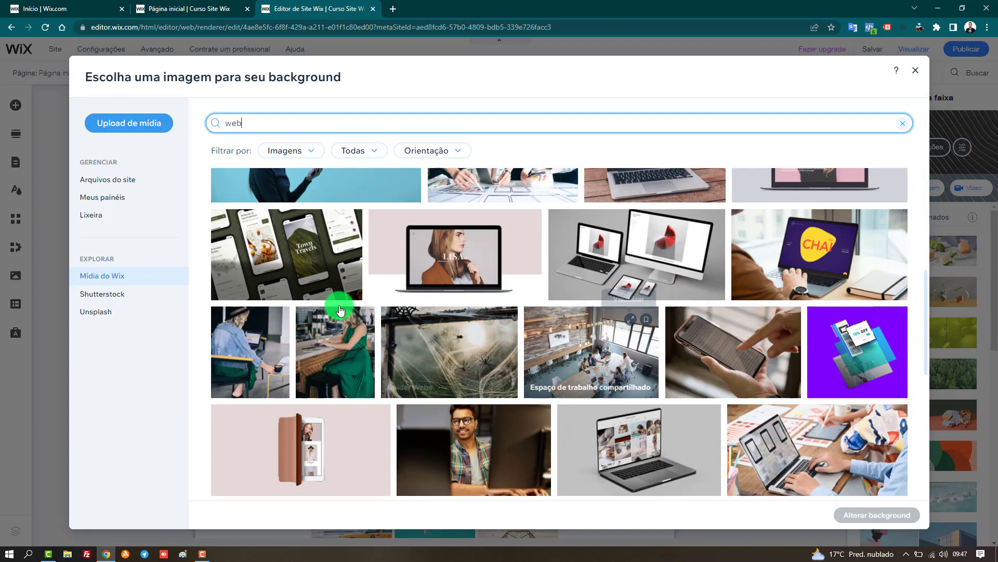
pyautogui.scroll(-4, 337, 304)
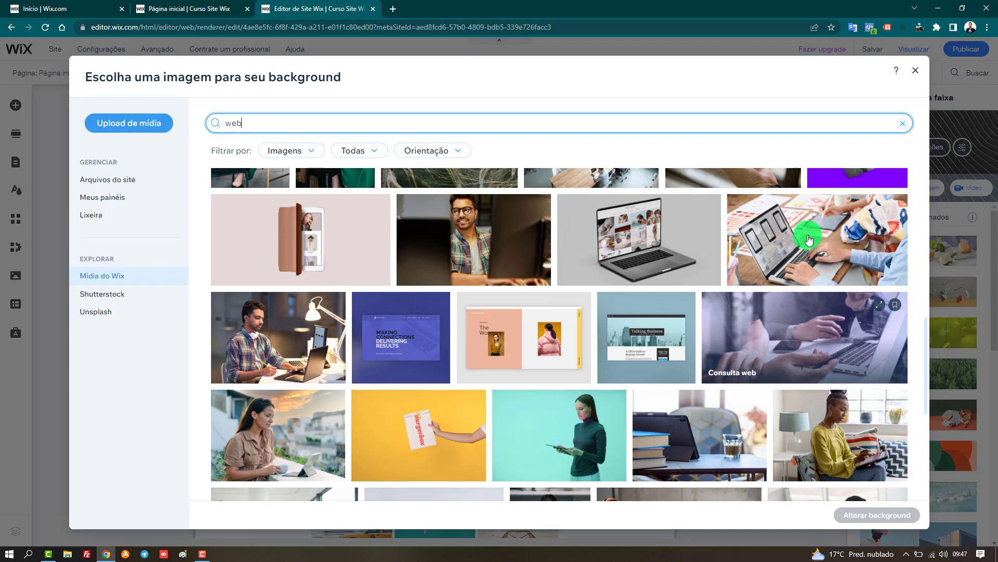
pyautogui.click(797, 352)
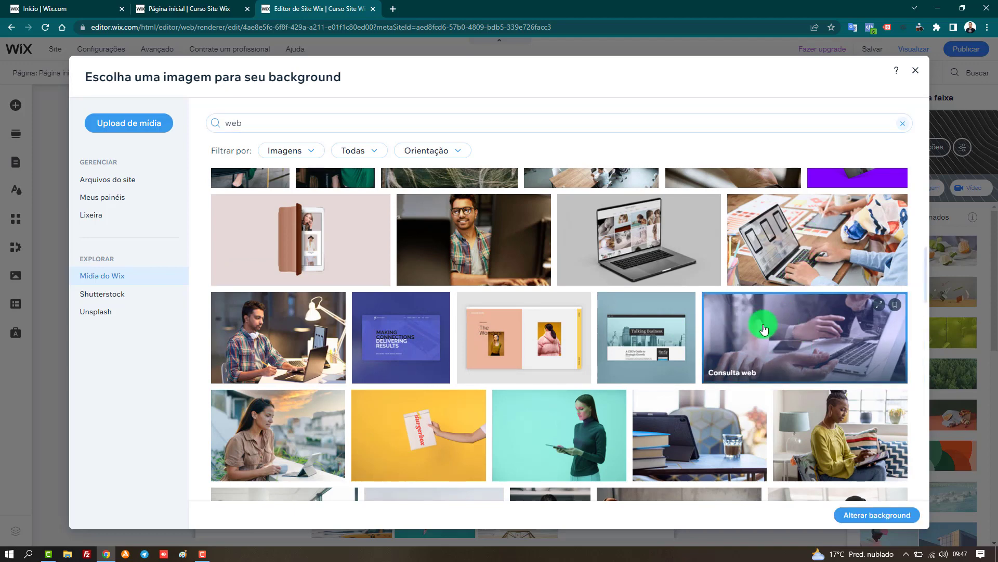
pyautogui.click(843, 515)
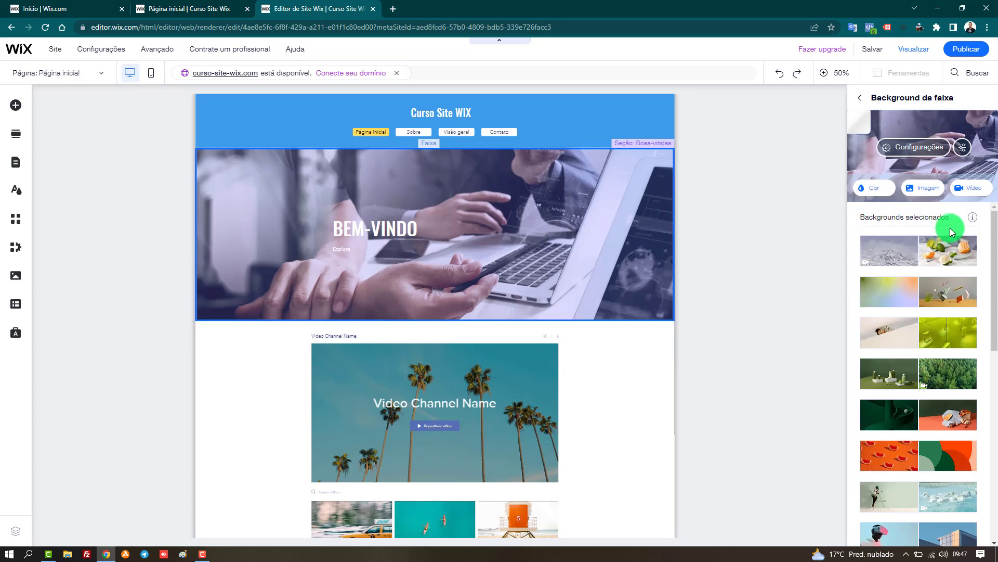
# Search the Wix media videos for "web" and set the "Desenvolvedor Web" video as the strip background
pyautogui.click(974, 190)
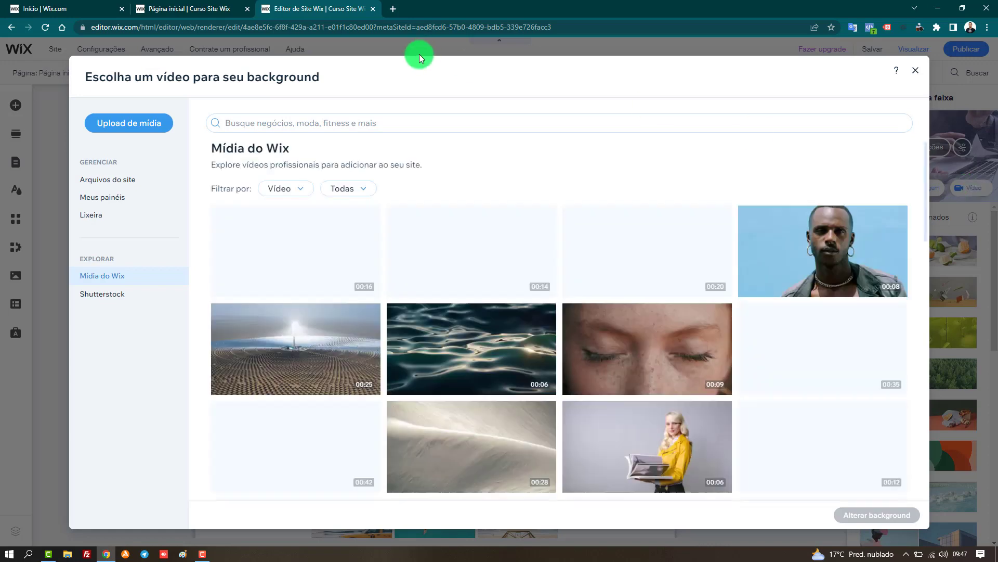
pyautogui.click(364, 124)
pyautogui.write('web')
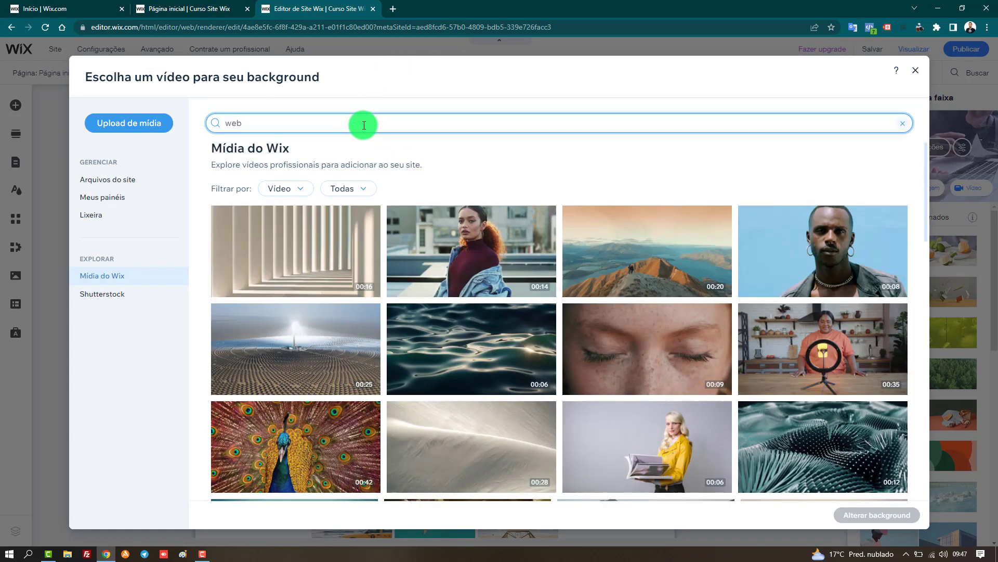
pyautogui.press('Return')
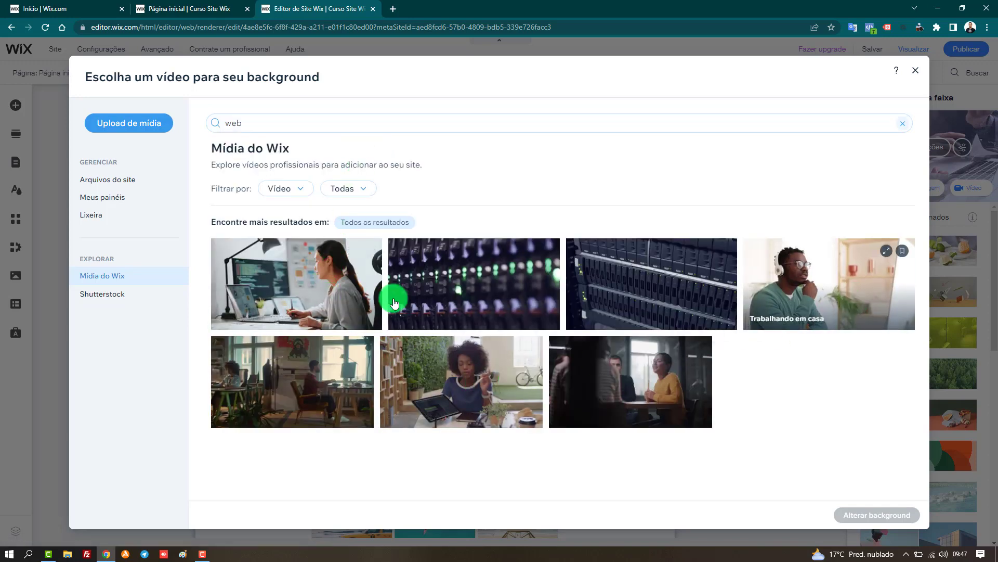
pyautogui.click(294, 281)
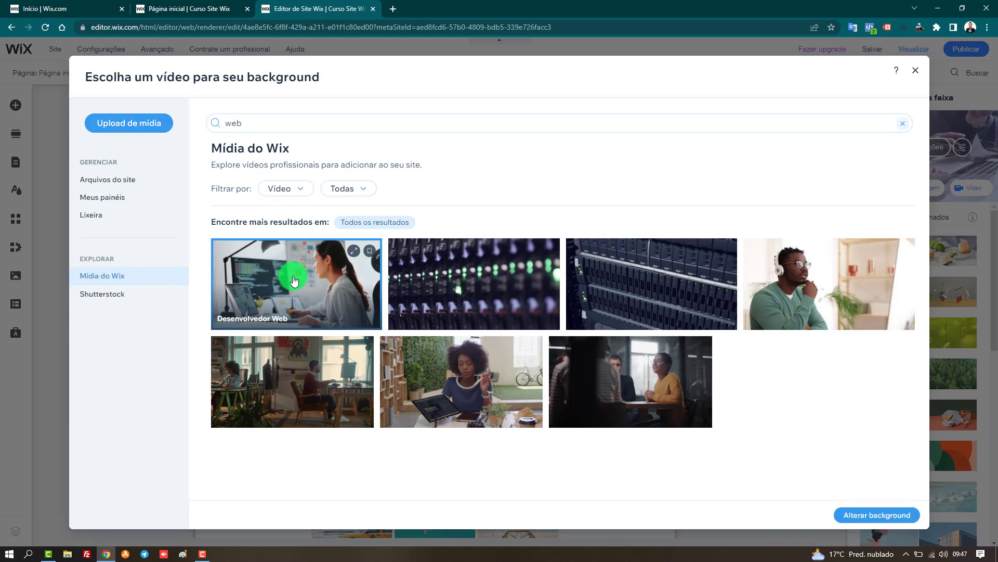
pyautogui.click(850, 518)
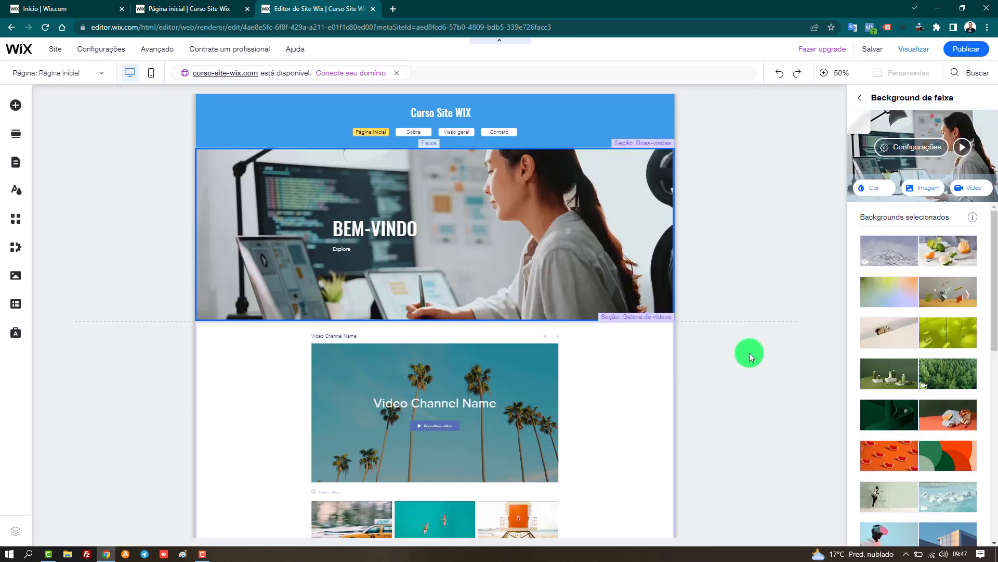
# Publish the site and review the welcome section on the reloaded live page before returning to the editor
pyautogui.click(962, 52)
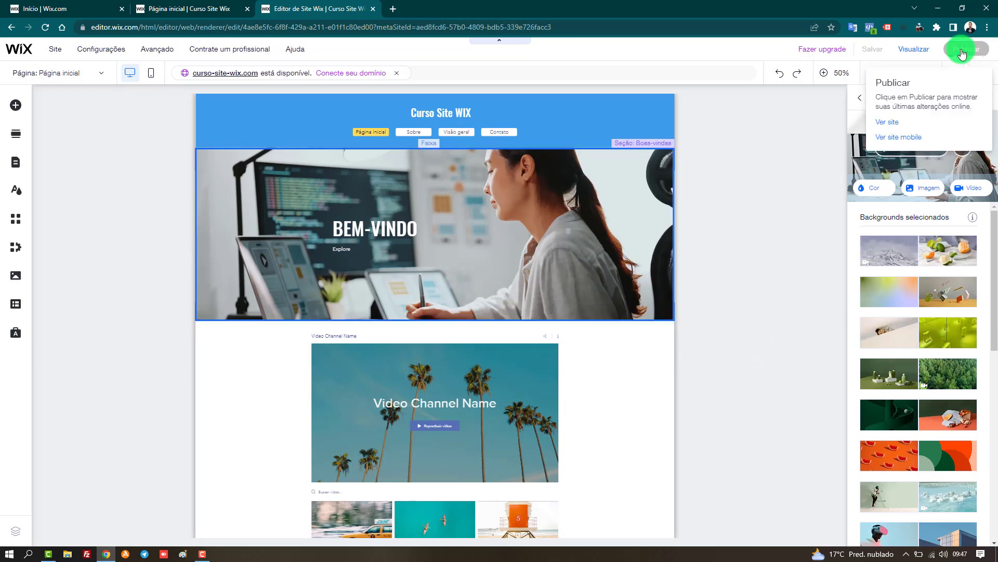
pyautogui.click(241, 5)
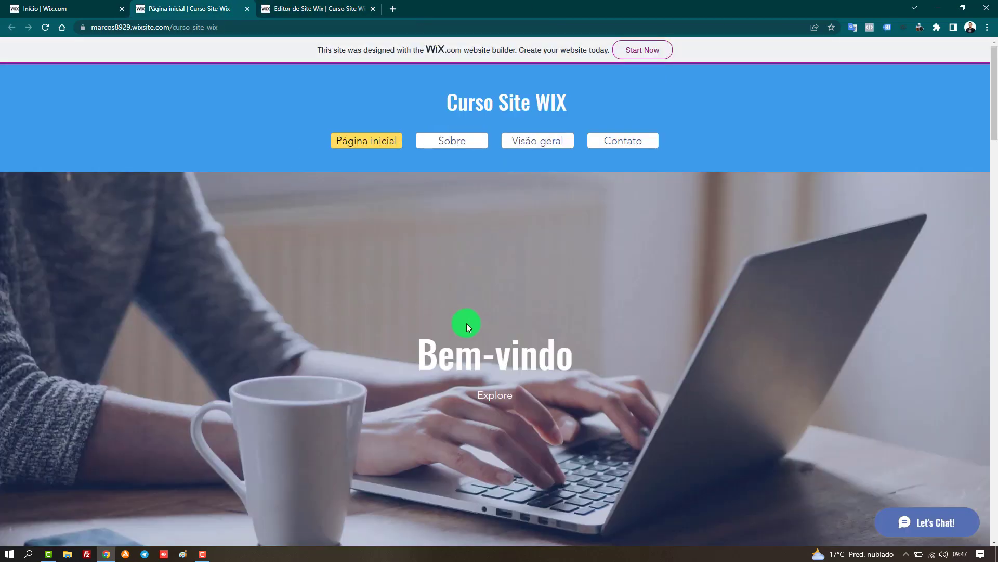
pyautogui.press('F5')
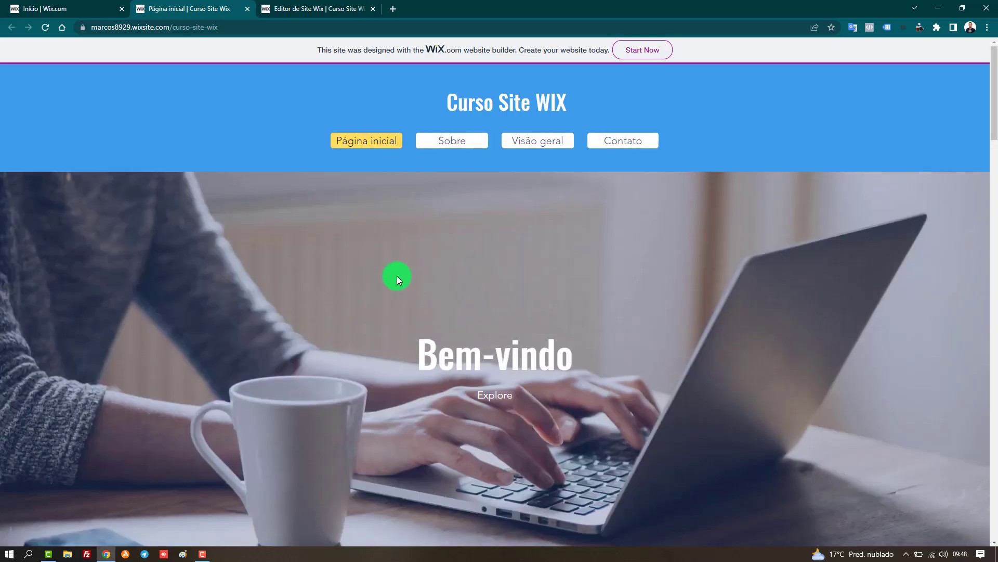
pyautogui.press('F5')
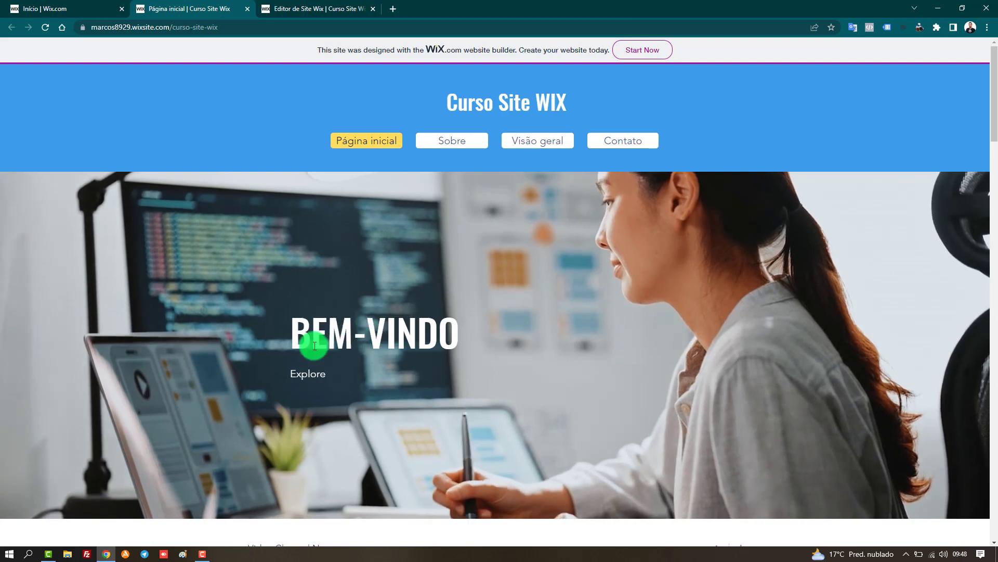
pyautogui.scroll(-2, 638, 313)
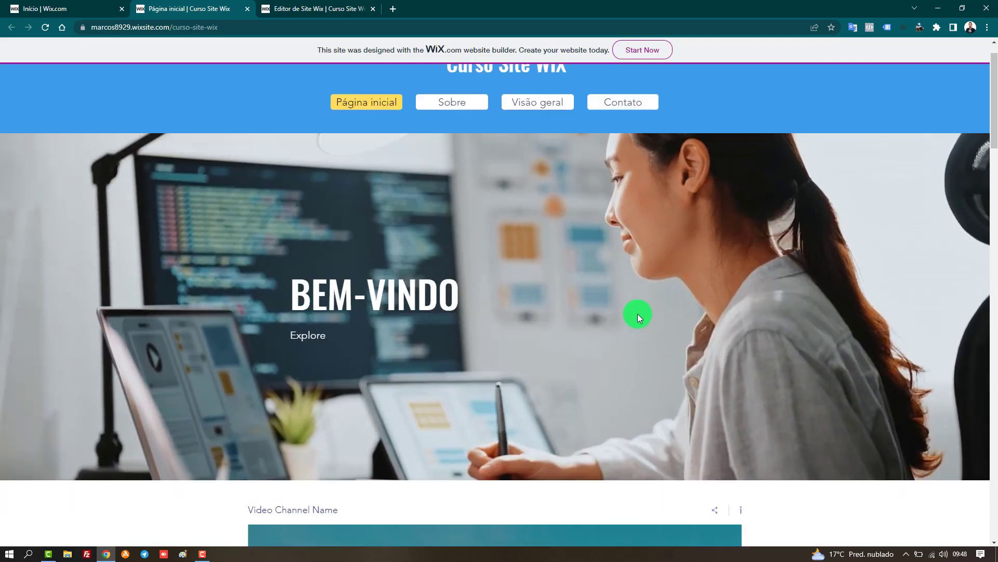
pyautogui.scroll(2, 638, 313)
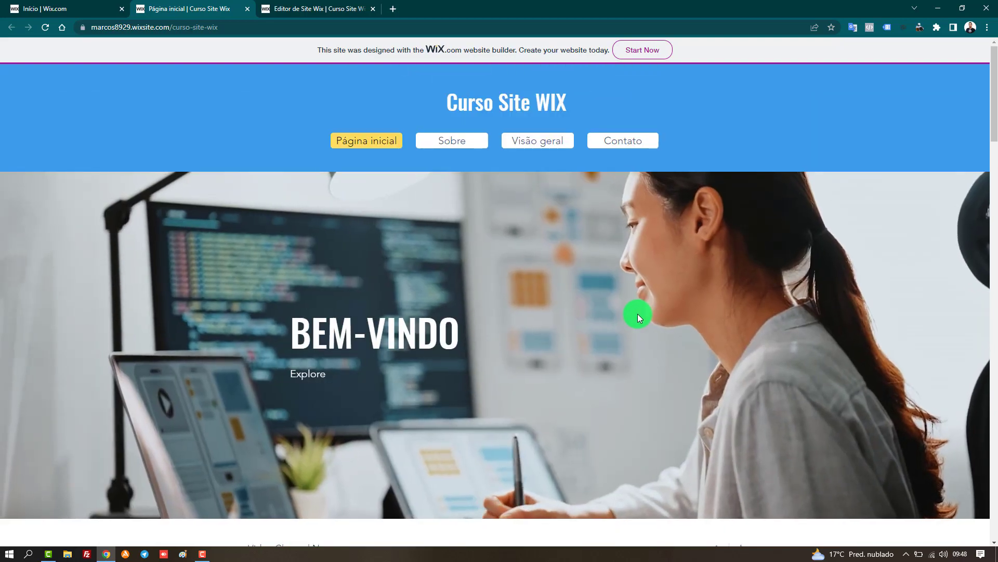
pyautogui.click(295, 6)
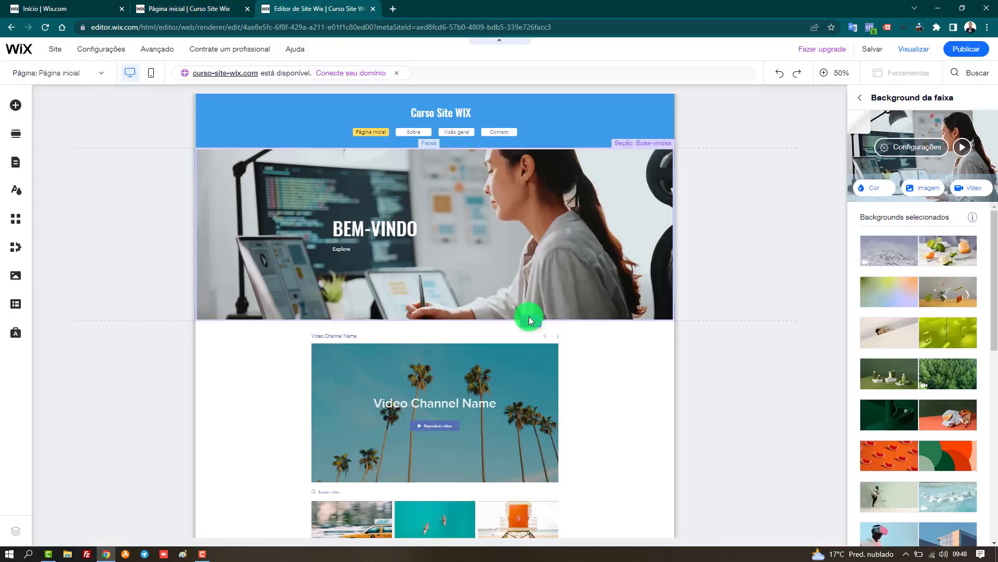
# Try adjusting the height of the welcome section from its lower edge
pyautogui.moveTo(529, 318)
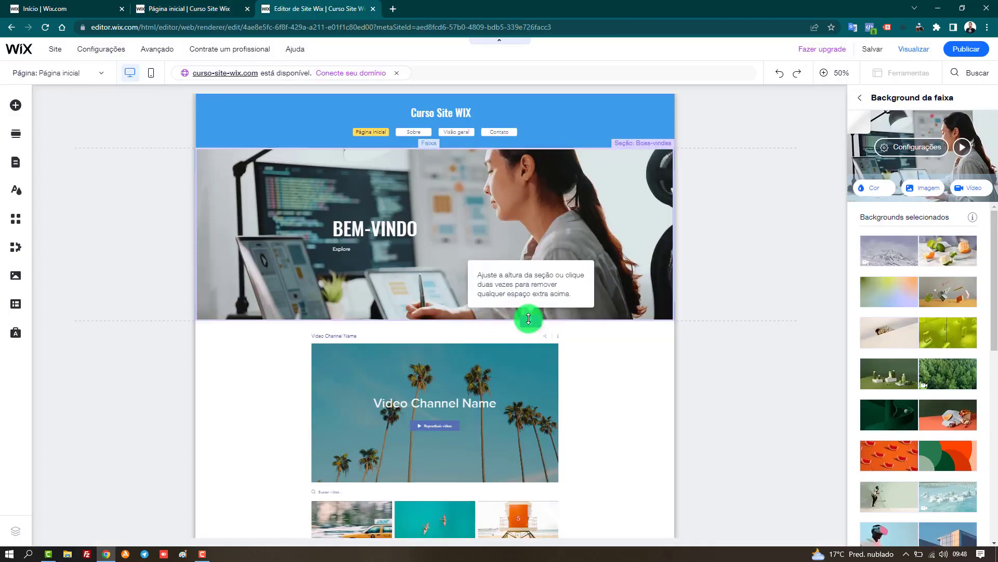
pyautogui.click(528, 289)
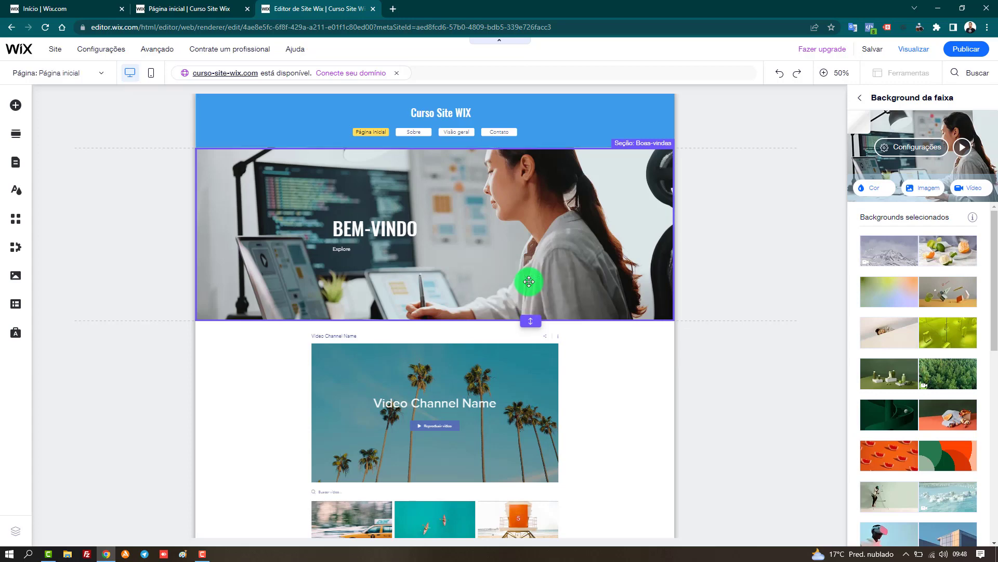
pyautogui.moveTo(529, 318)
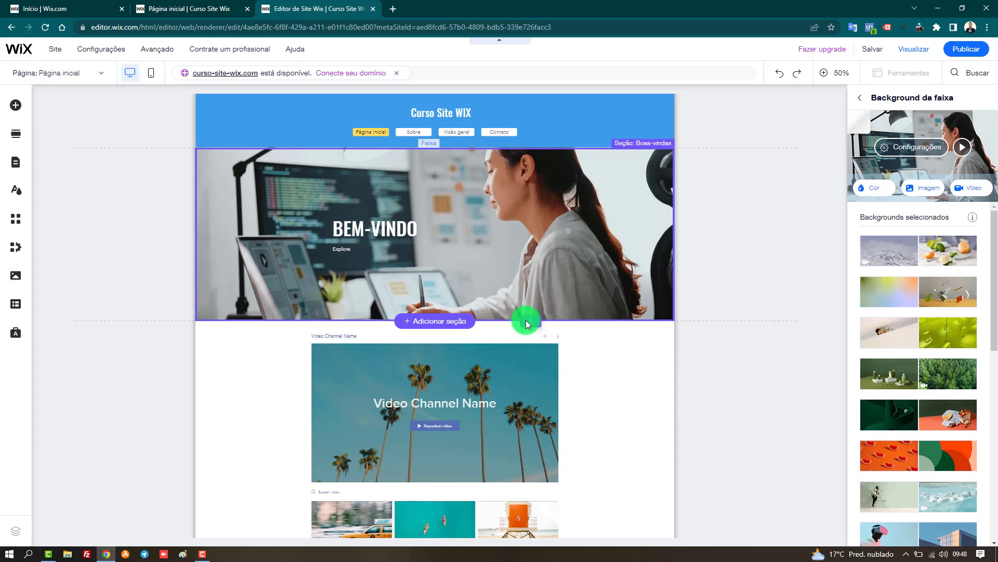
pyautogui.click(531, 348)
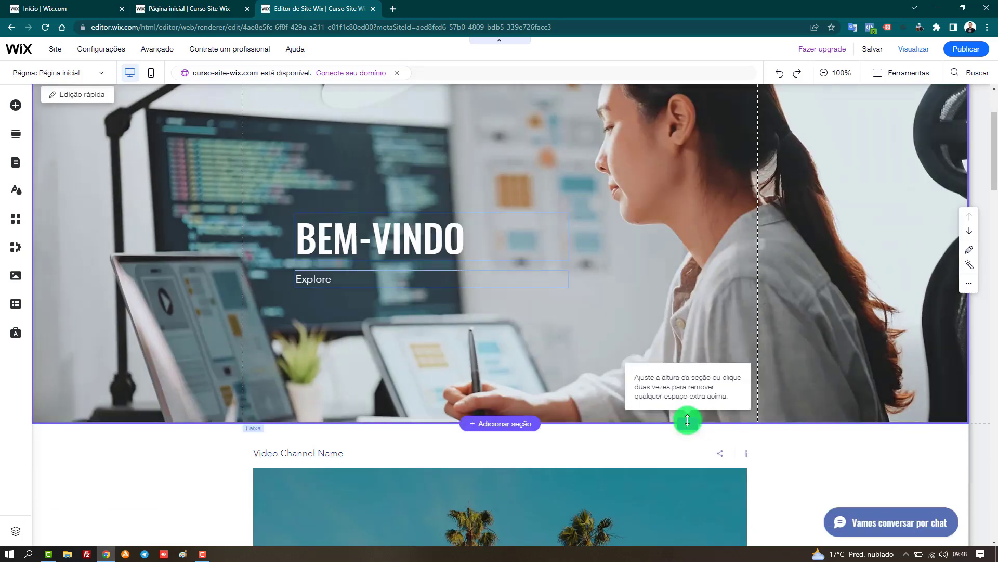
pyautogui.moveTo(687, 416)
pyautogui.mouseDown()
pyautogui.moveTo(688, 345)
pyautogui.moveTo(671, 499)
pyautogui.moveTo(690, 416)
pyautogui.mouseUp()
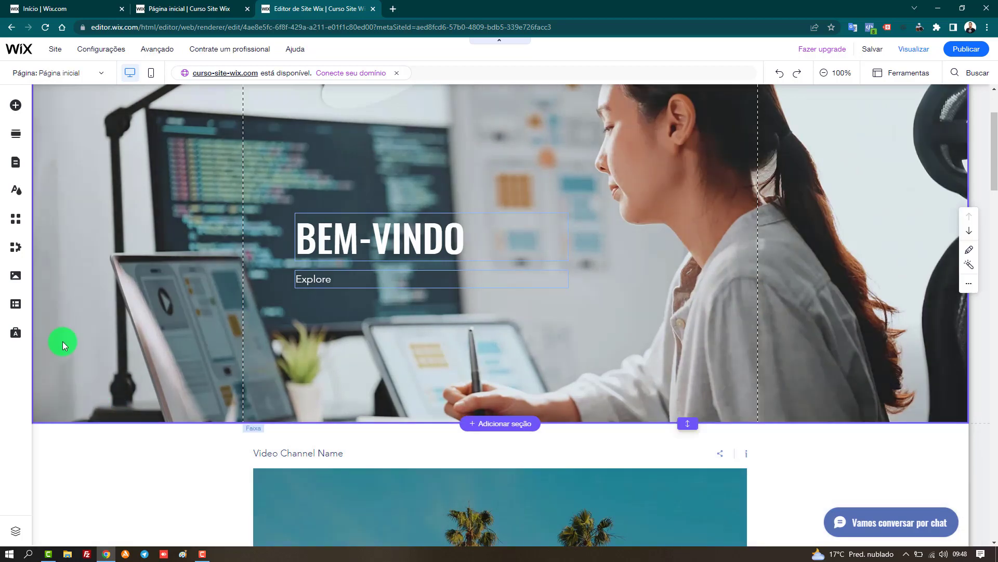
# Open quick edit for the welcome section and set the section background to "Nenhum"
pyautogui.click(62, 341)
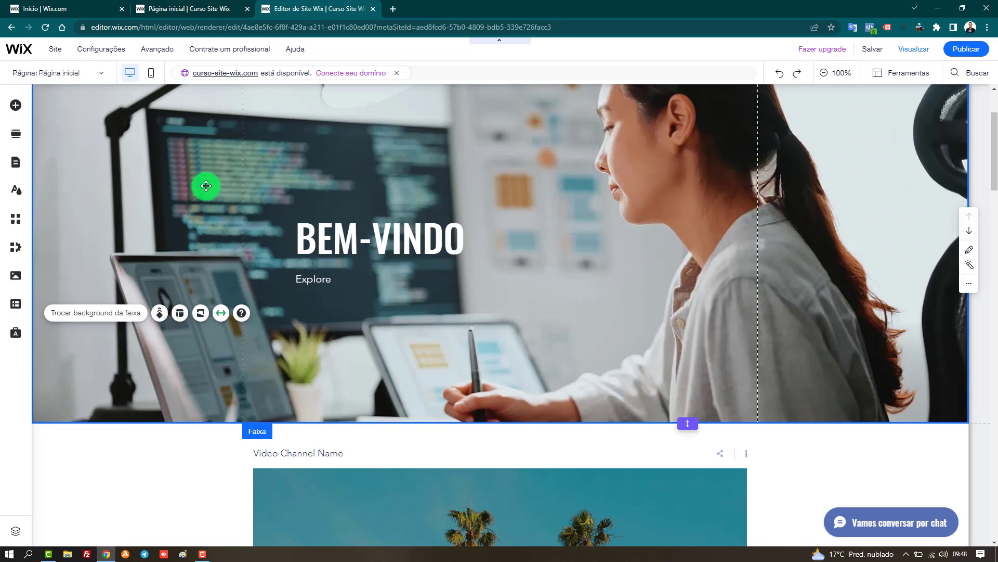
pyautogui.scroll(2, 785, 205)
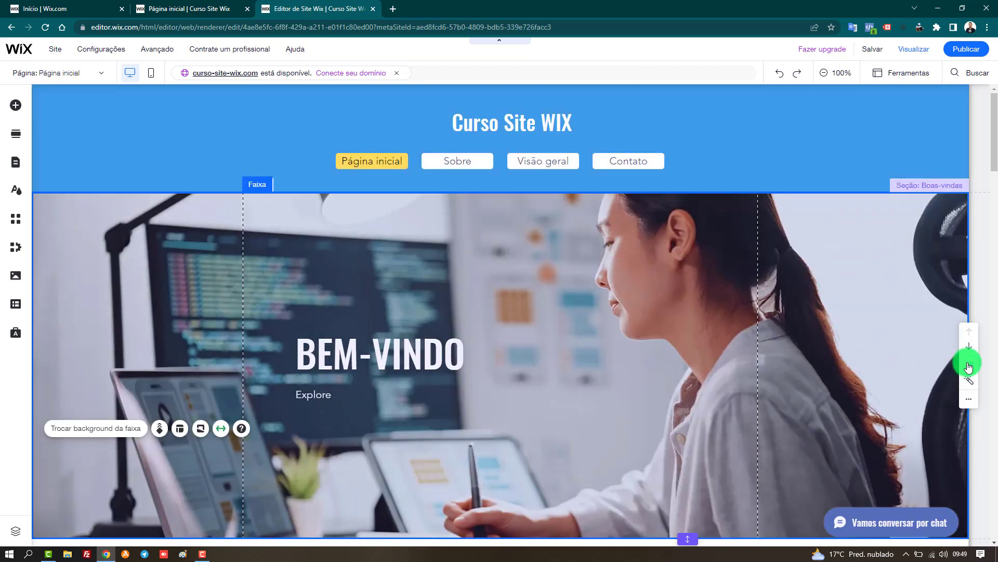
pyautogui.click(968, 367)
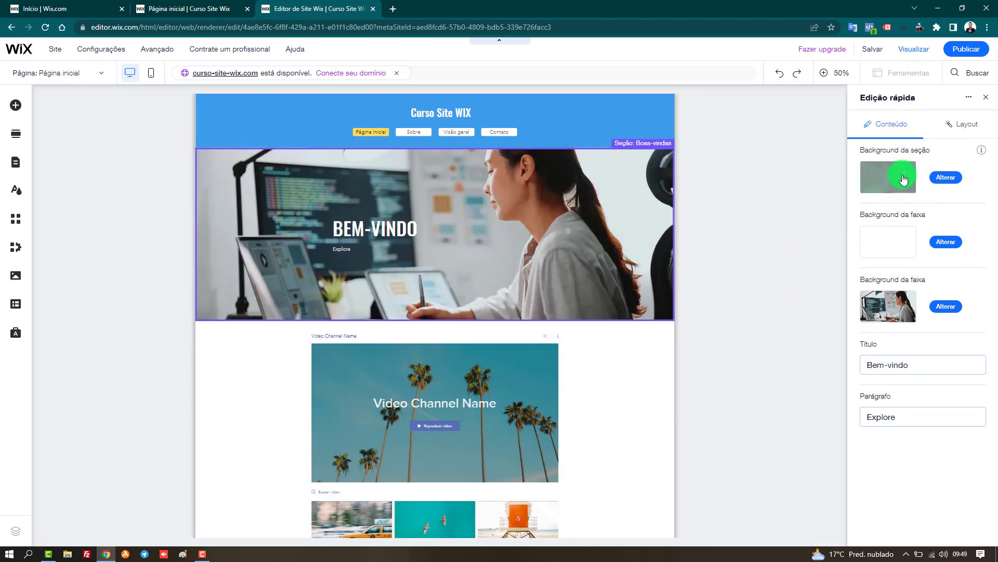
pyautogui.click(932, 178)
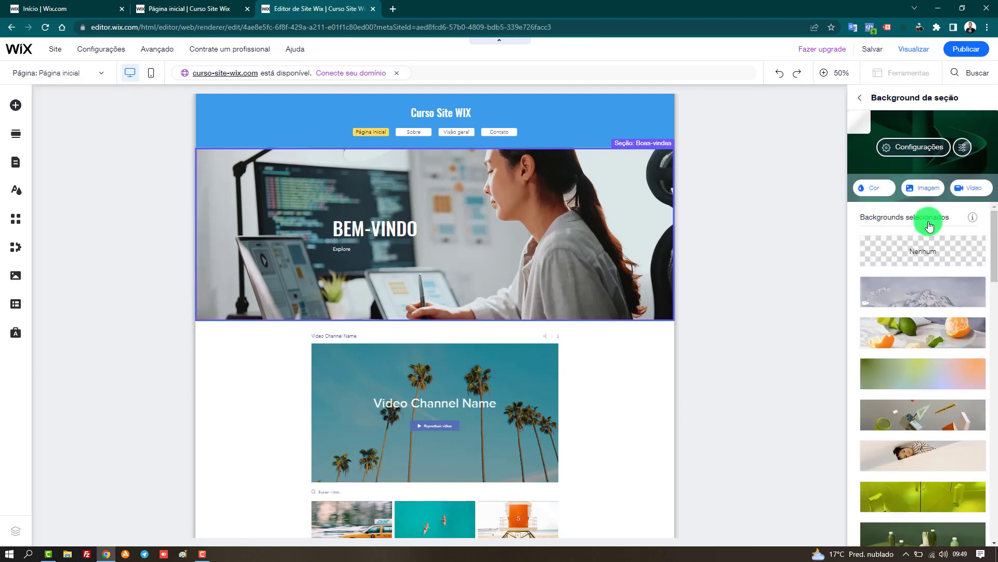
pyautogui.click(937, 249)
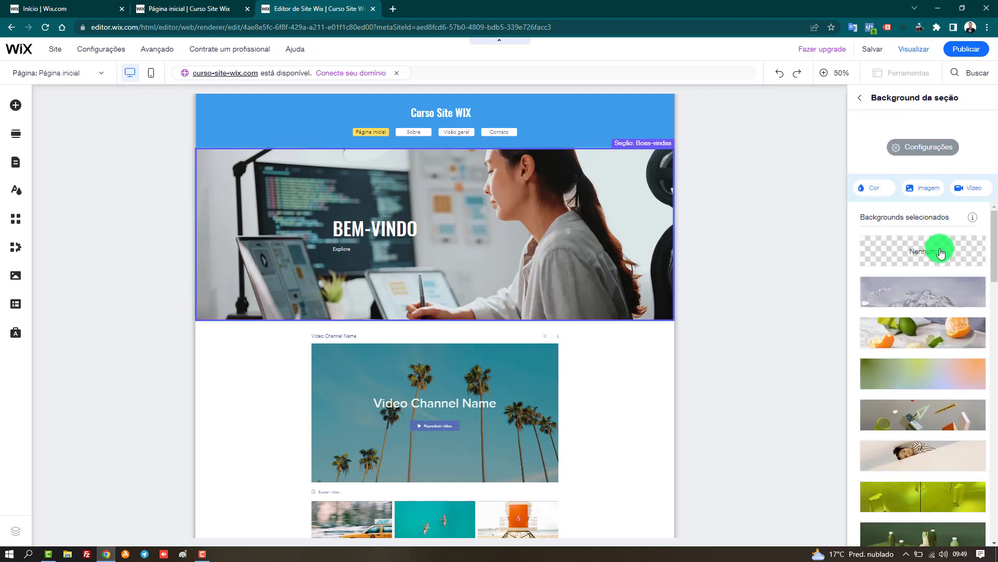
pyautogui.click(859, 98)
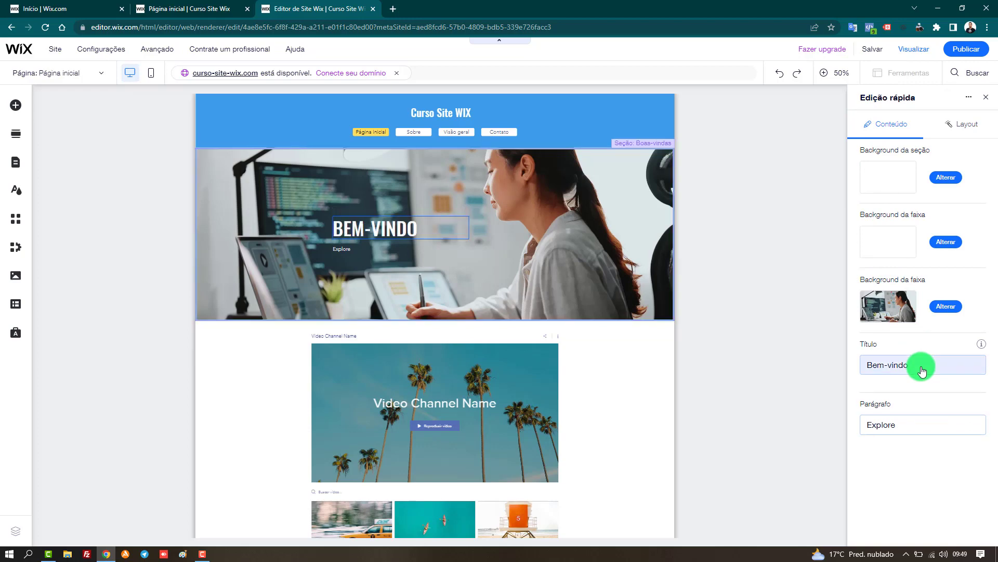
# Replace the welcome section's title with "Curso Site no WIX"
pyautogui.click(922, 366)
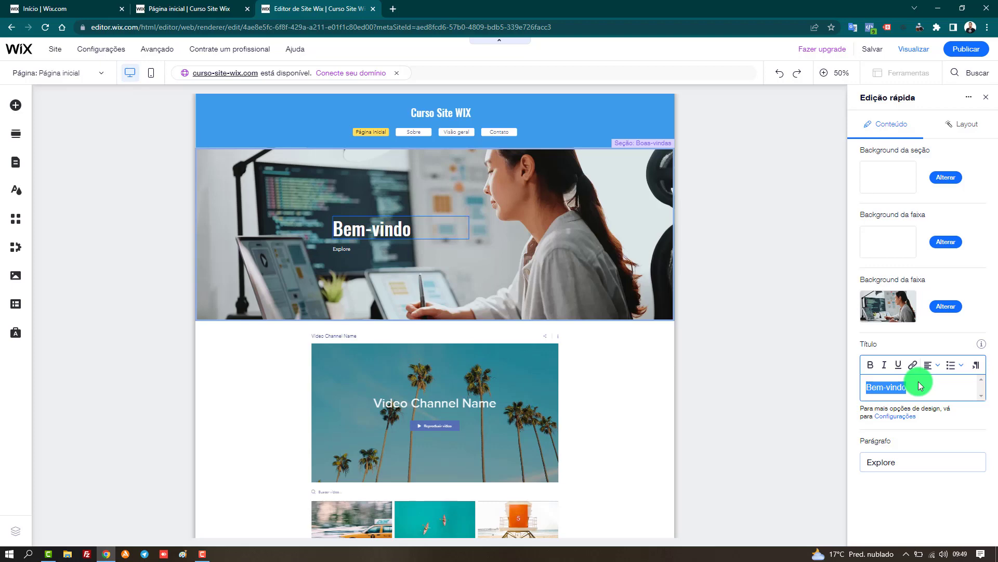
pyautogui.write('Criação')
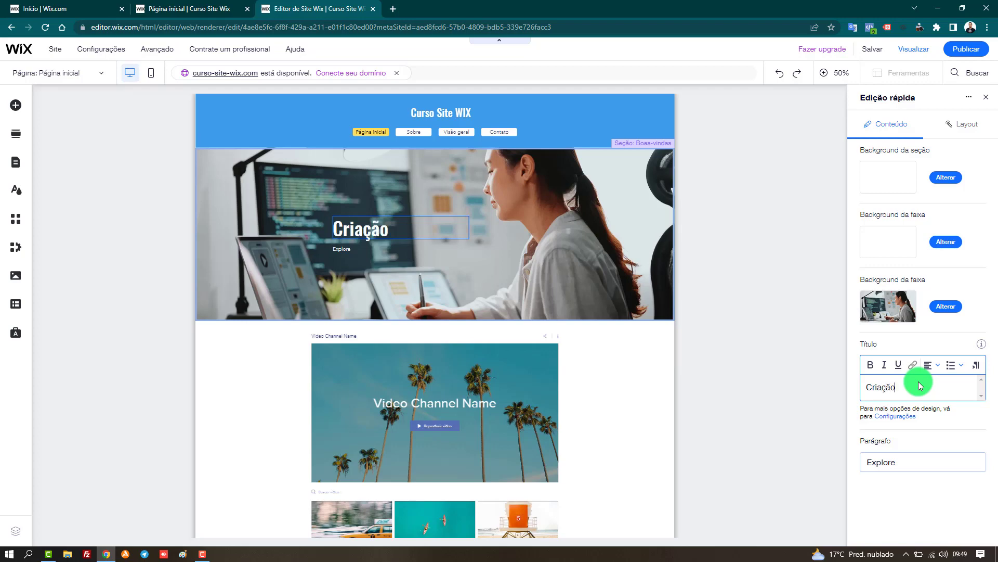
pyautogui.hotkey('ctrl', 'a')
pyautogui.write('Curso ')
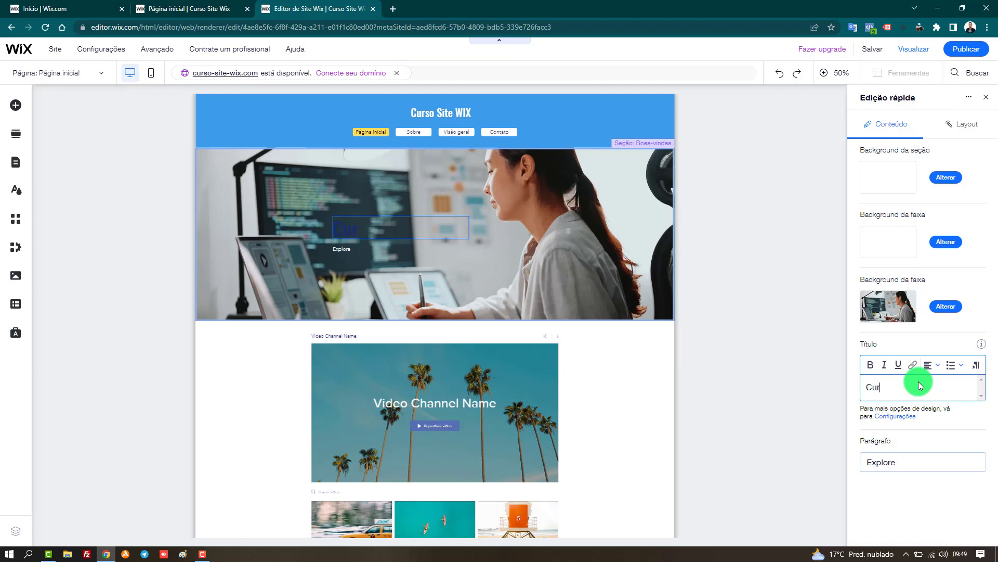
pyautogui.write('Site no WIX')
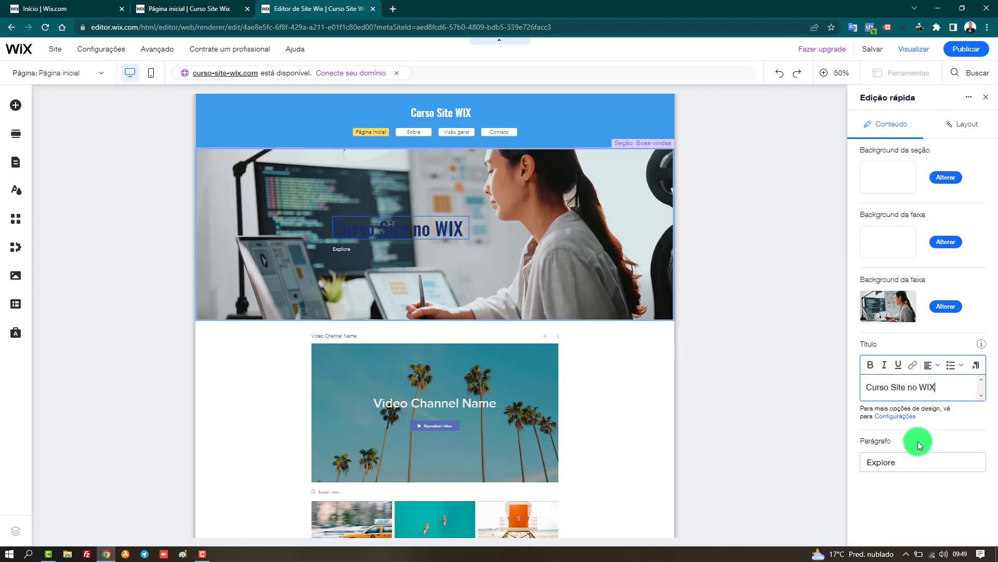
# Replace the welcome section's paragraph with "Boas aulas..."
pyautogui.click(913, 464)
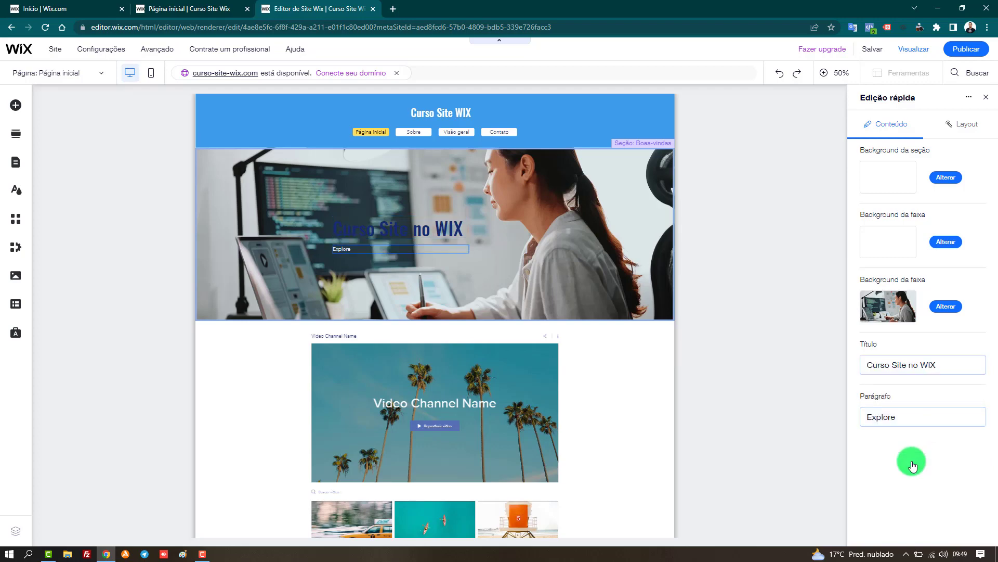
pyautogui.doubleClick(888, 416)
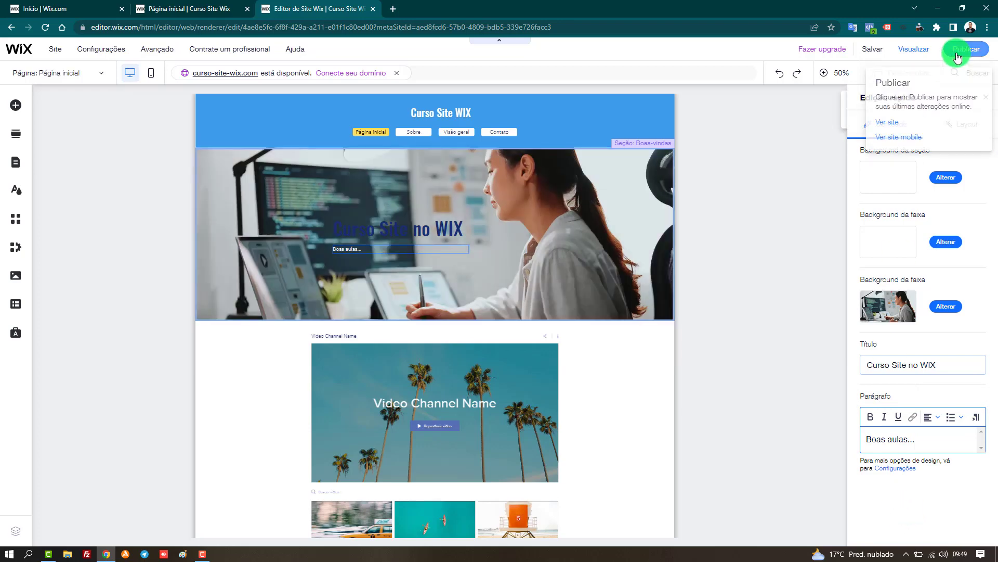
# Publish the site, check the welcome section's new texts on the reloaded live page and return to the editor
pyautogui.click(213, 5)
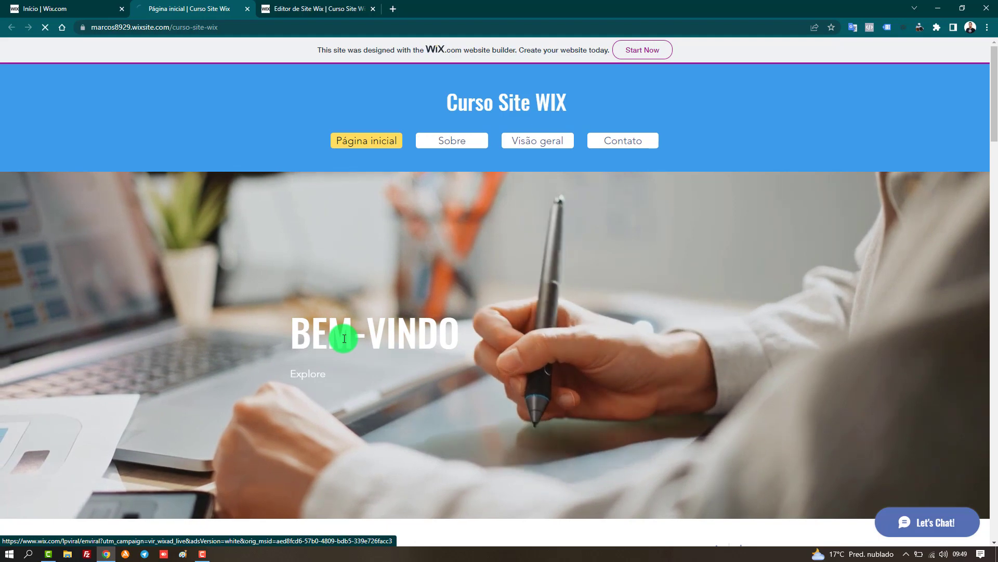
pyautogui.press('F5')
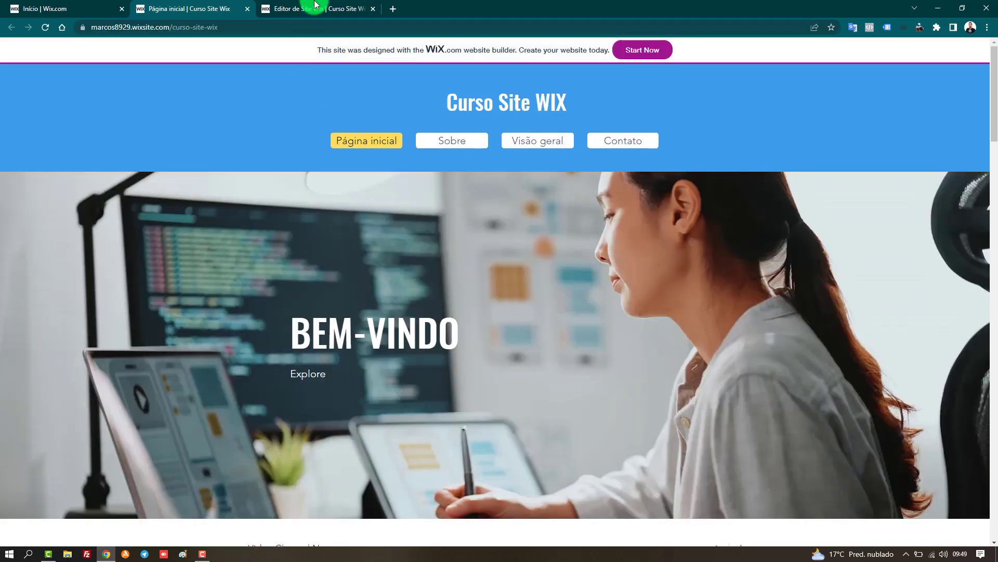
pyautogui.click(316, 8)
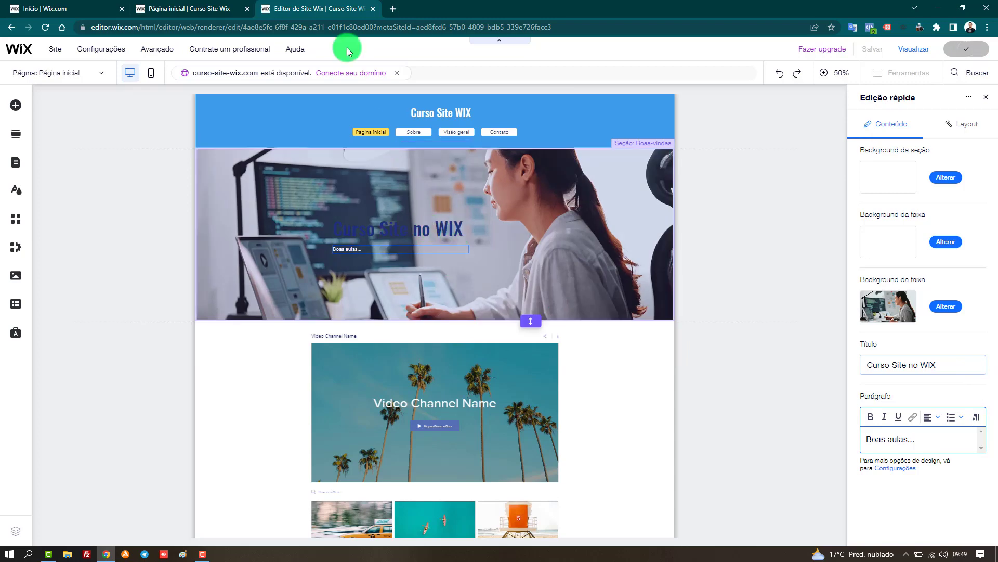
pyautogui.click(230, 7)
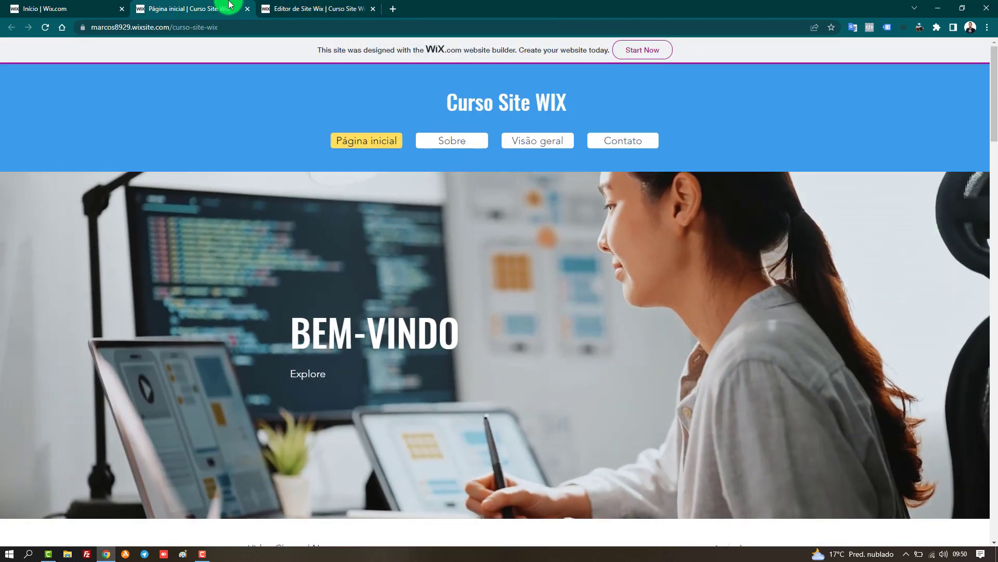
pyautogui.press('F5')
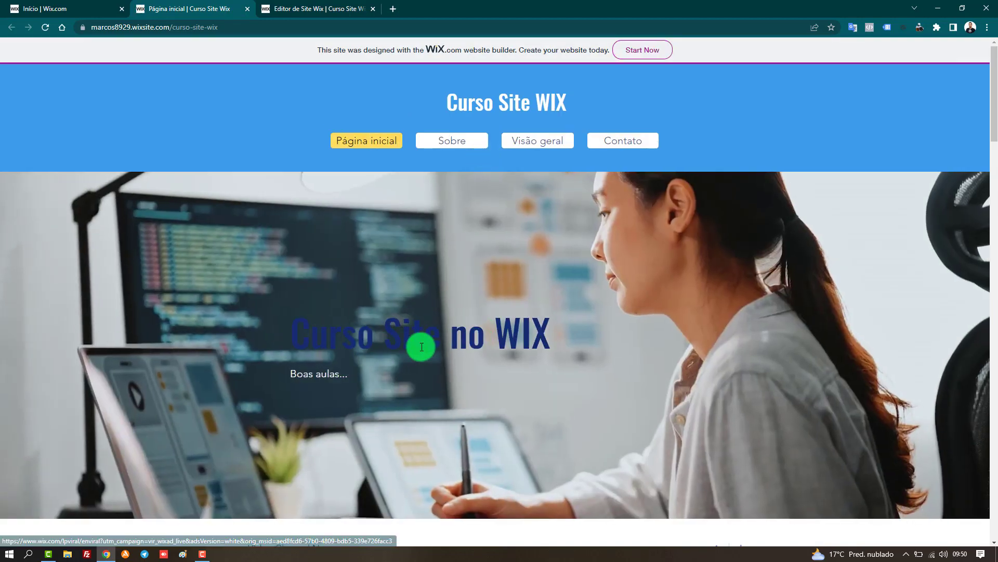
pyautogui.click(277, 7)
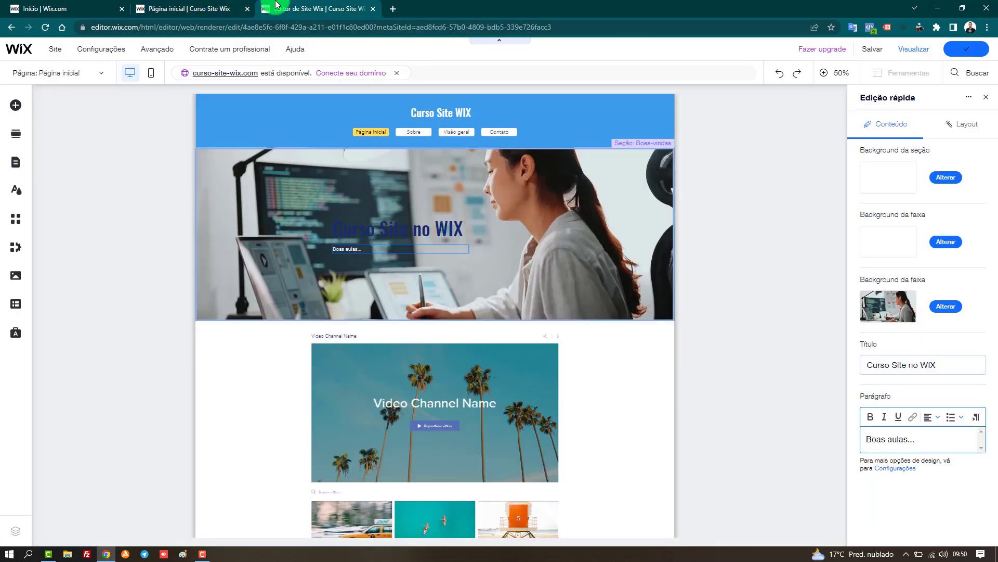
# Select the whole welcome title "Curso Site no WIX" on the page and open its text settings
pyautogui.click(947, 369)
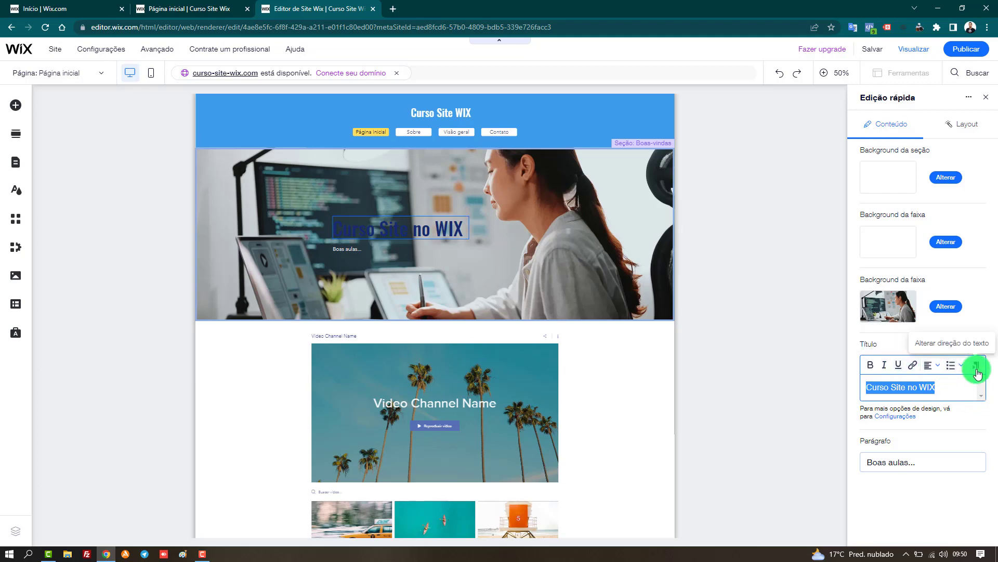
pyautogui.click(893, 417)
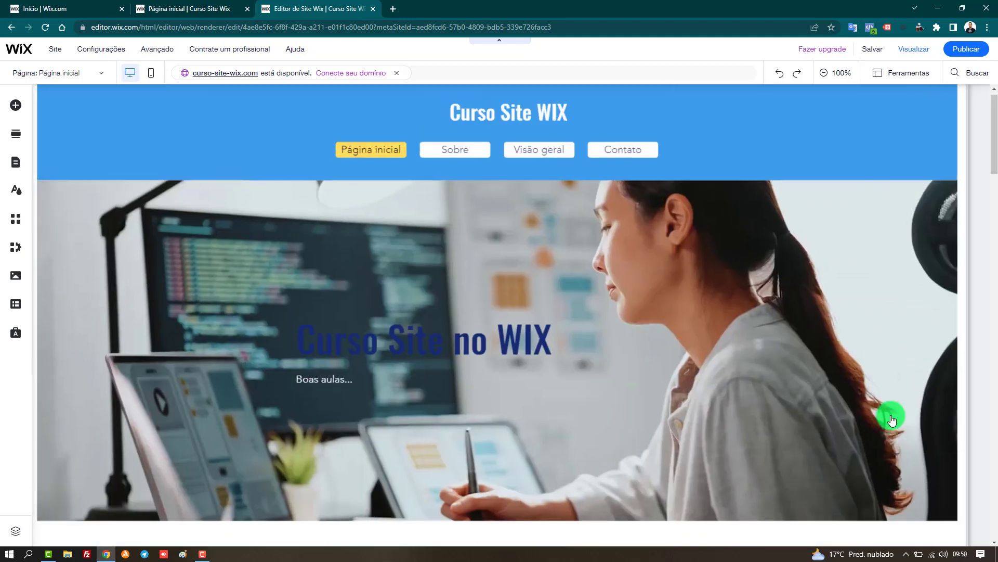
pyautogui.click(491, 337)
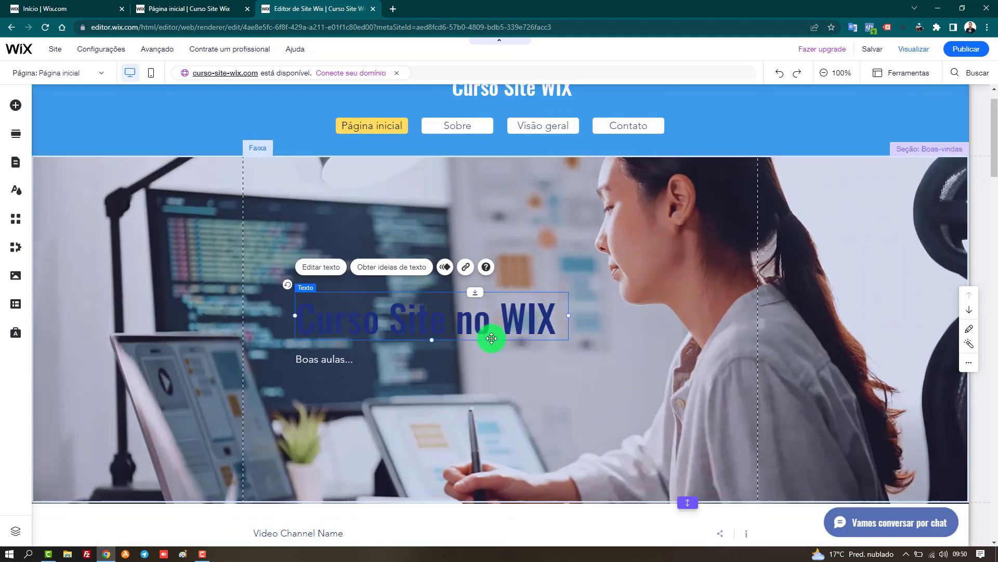
pyautogui.doubleClick(496, 323)
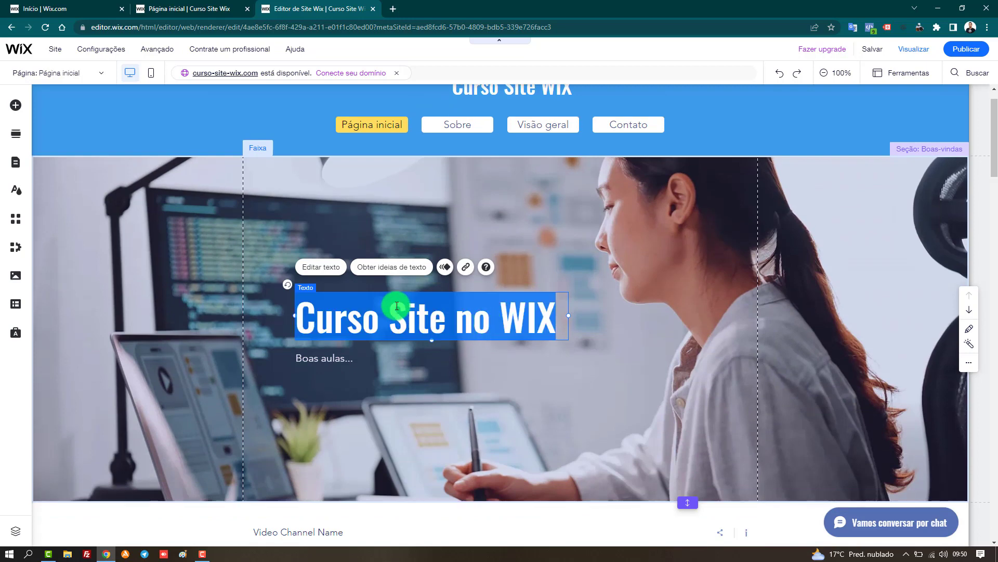
pyautogui.click(334, 268)
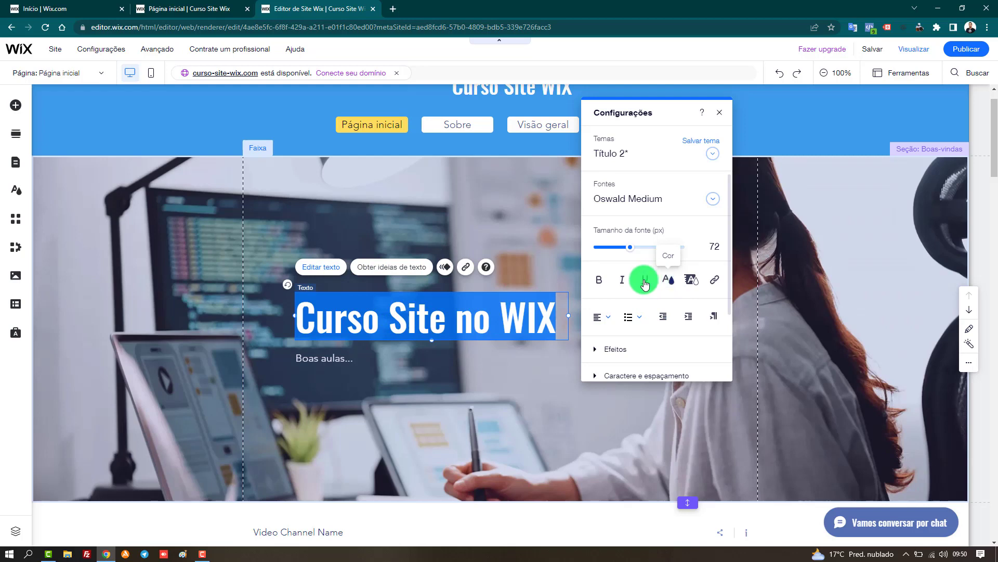
# Set the welcome title's text color to white (#FFFFFF), trying yellow (#FFDE5F) along the way
pyautogui.click(669, 282)
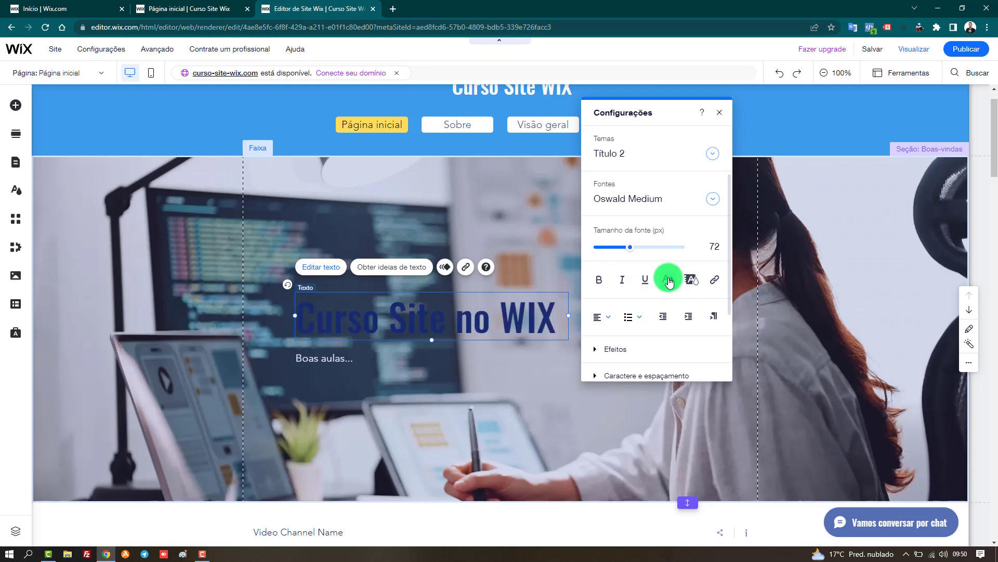
pyautogui.click(610, 295)
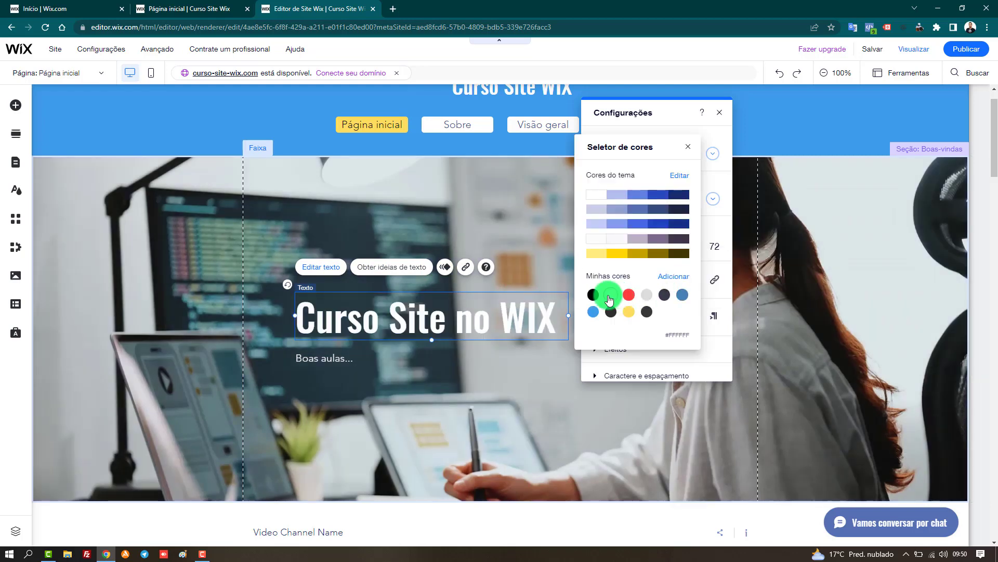
pyautogui.click(628, 313)
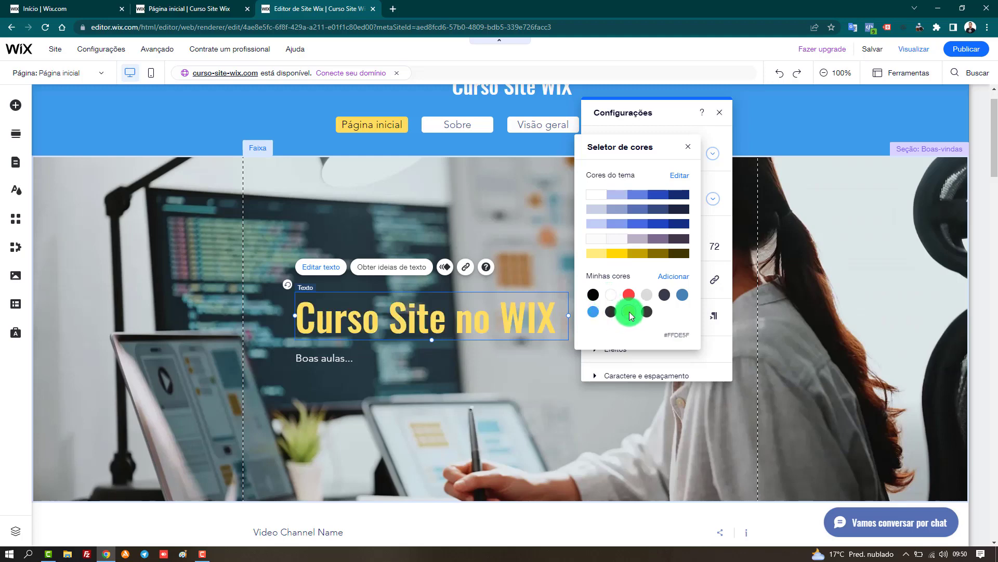
pyautogui.click(616, 295)
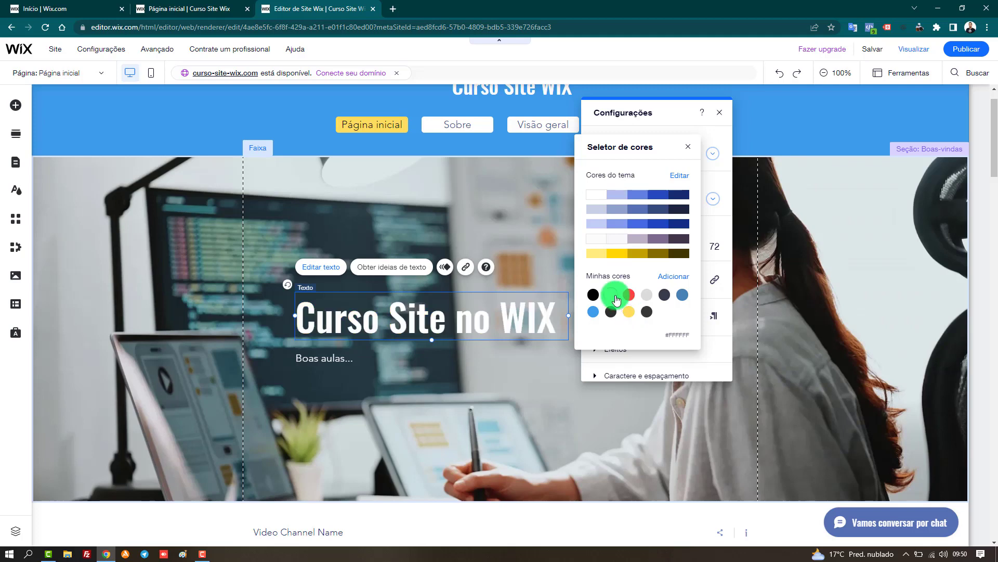
pyautogui.click(717, 336)
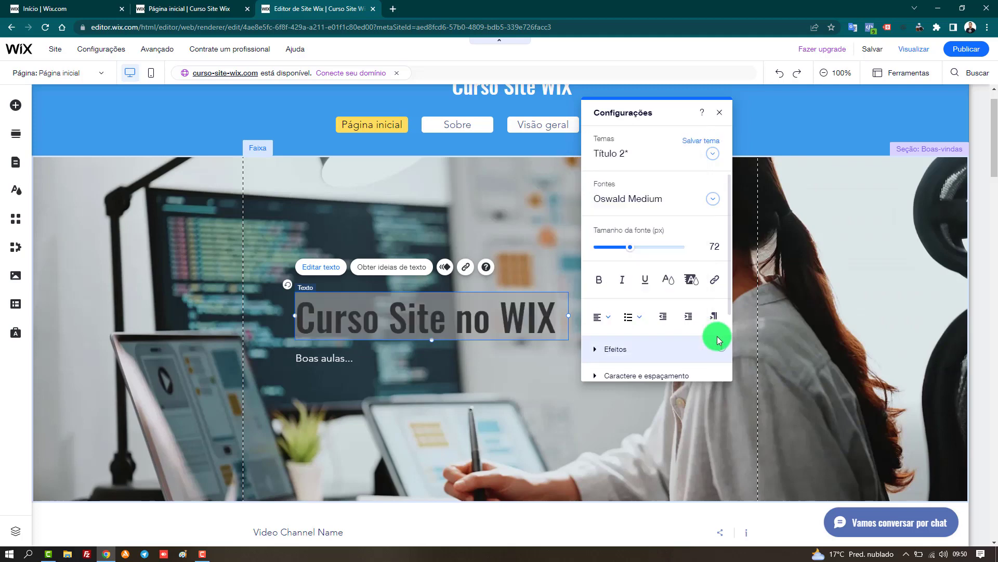
# Try several highlight colors behind the welcome title, including red (#FF4040) and dark gray (#373B4D), ending with blue (#2649BE)
pyautogui.scroll(-1, 676, 184)
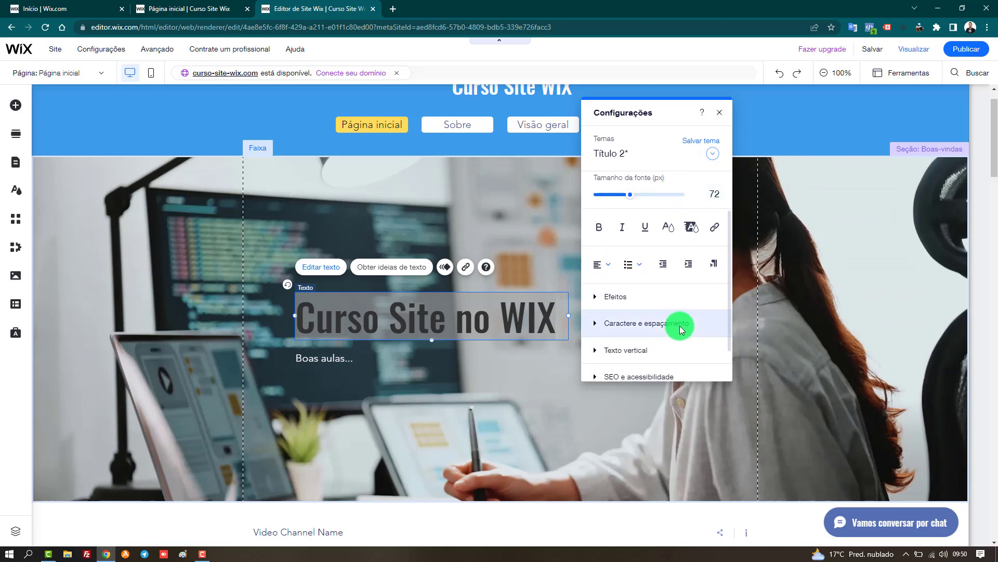
pyautogui.click(691, 228)
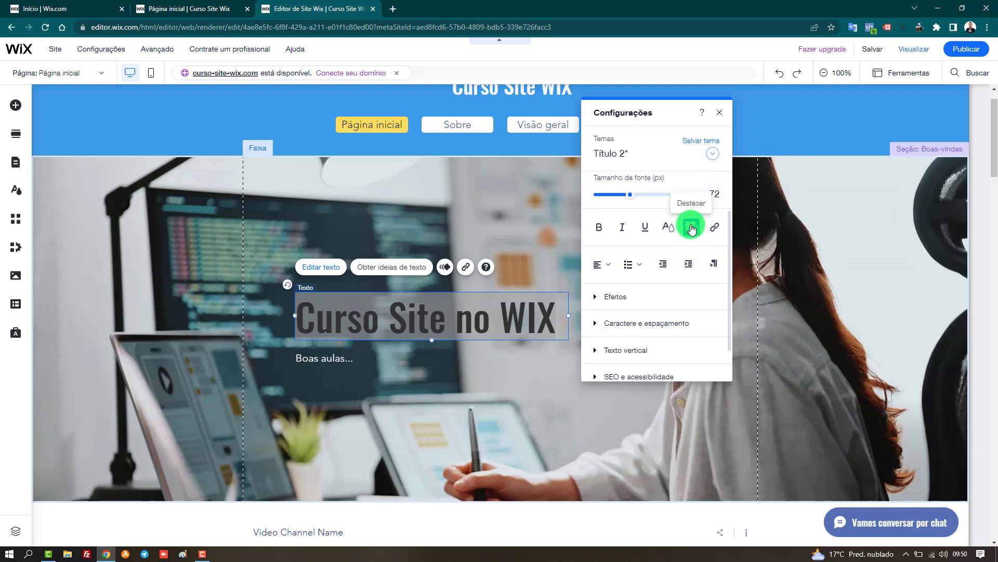
pyautogui.click(647, 295)
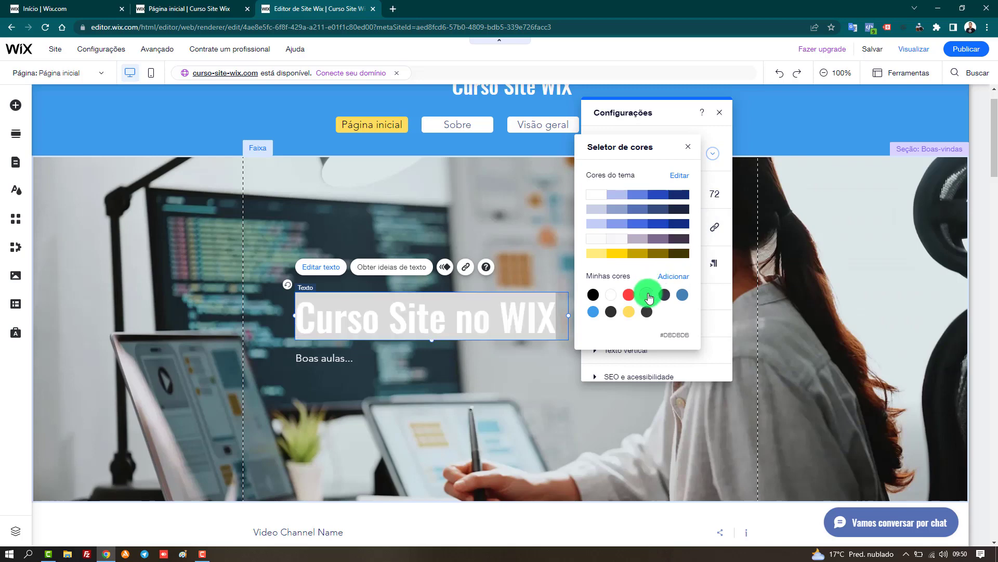
pyautogui.click(629, 295)
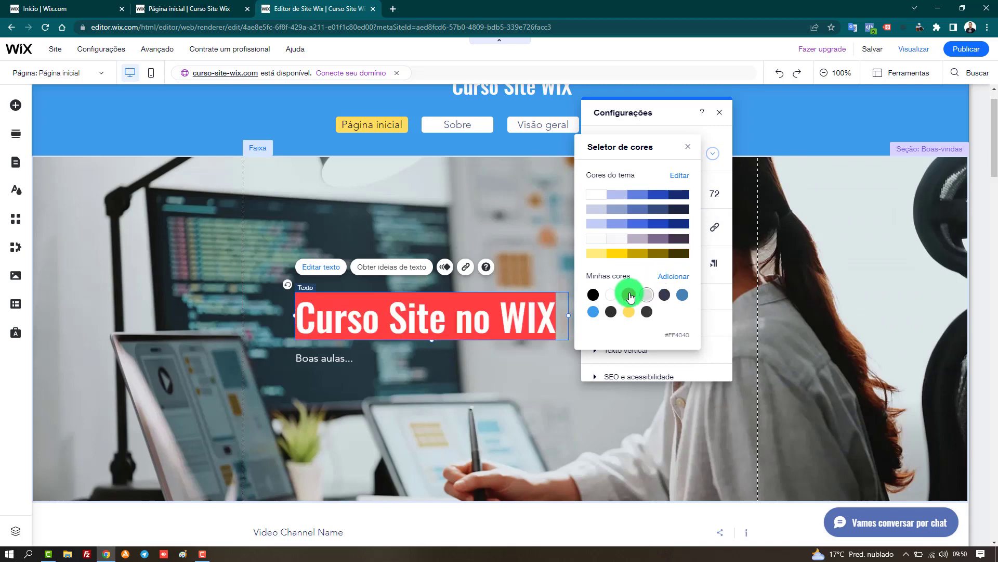
pyautogui.click(611, 295)
pyautogui.click(611, 312)
pyautogui.click(593, 312)
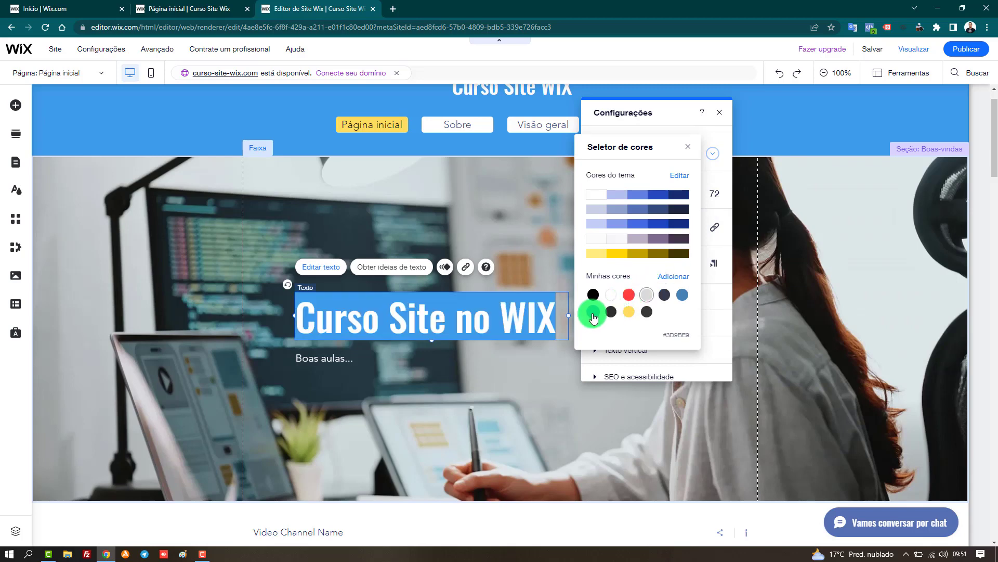
pyautogui.click(647, 295)
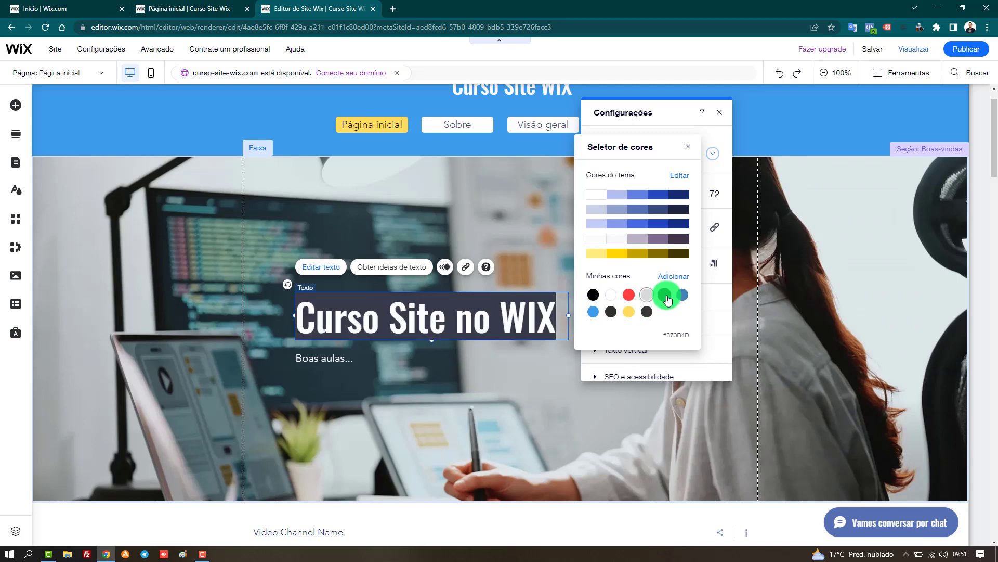
pyautogui.click(665, 295)
pyautogui.click(658, 195)
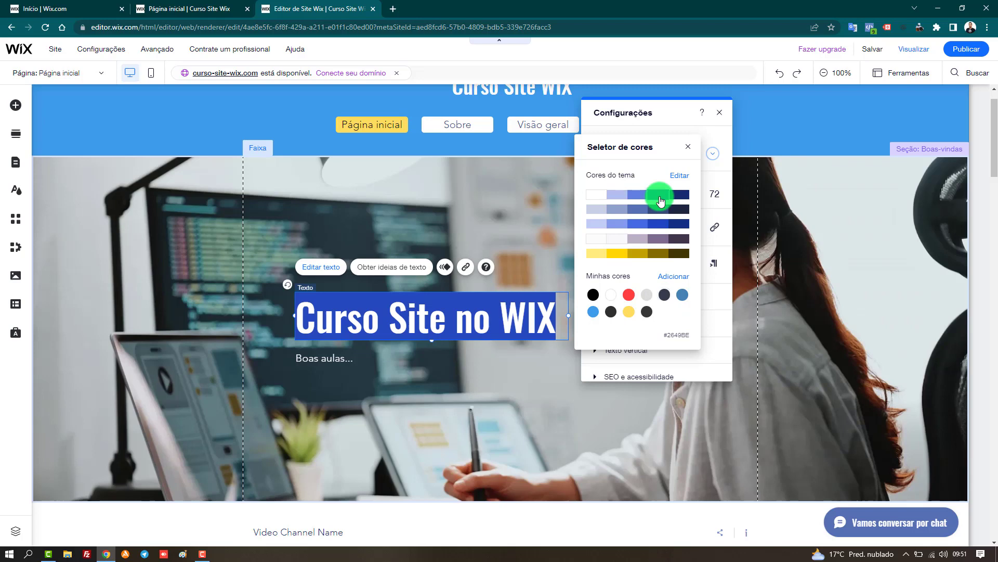
pyautogui.click(710, 279)
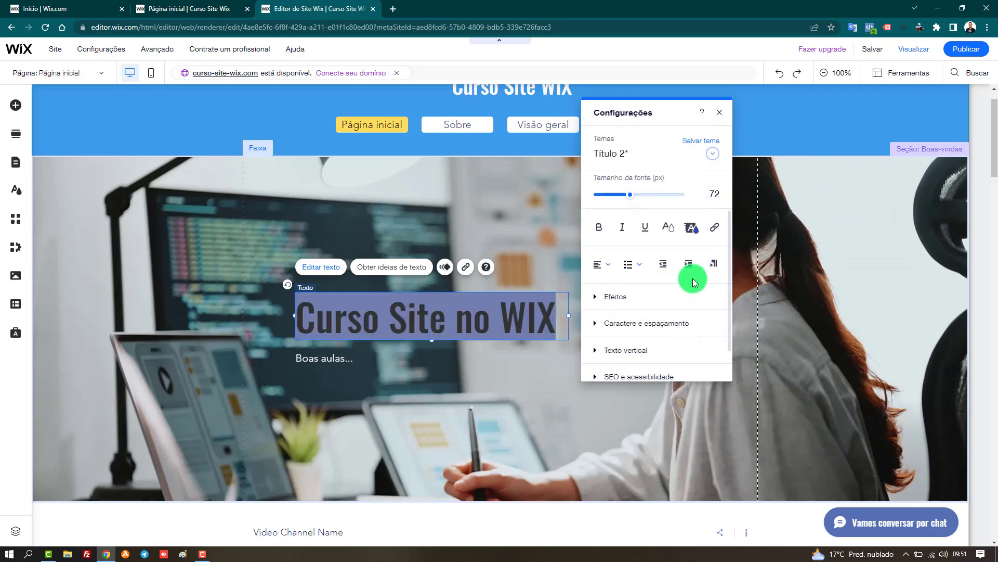
# Preview text effect A on the welcome title and apply effect B
pyautogui.scroll(-1, 652, 294)
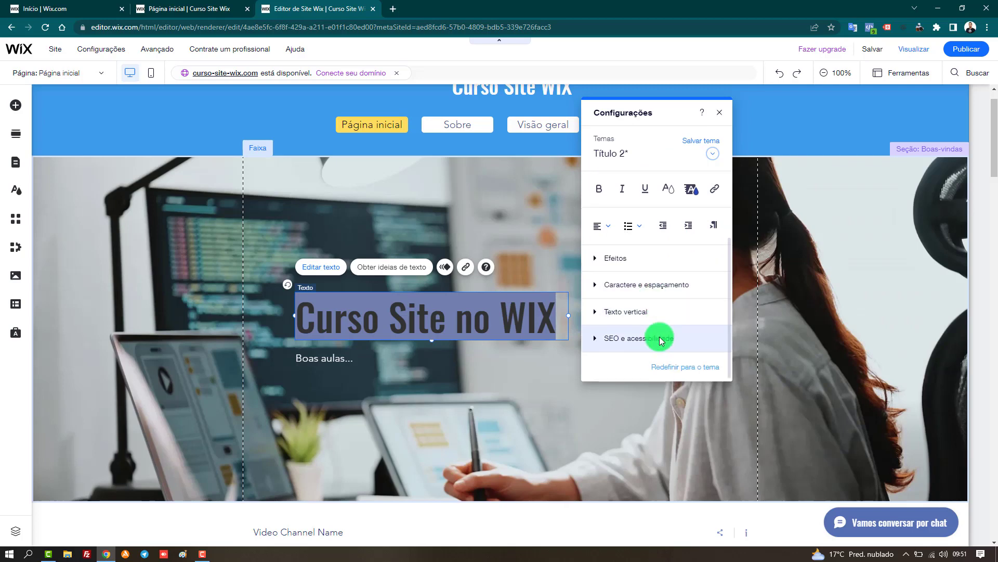
pyautogui.scroll(2, 656, 291)
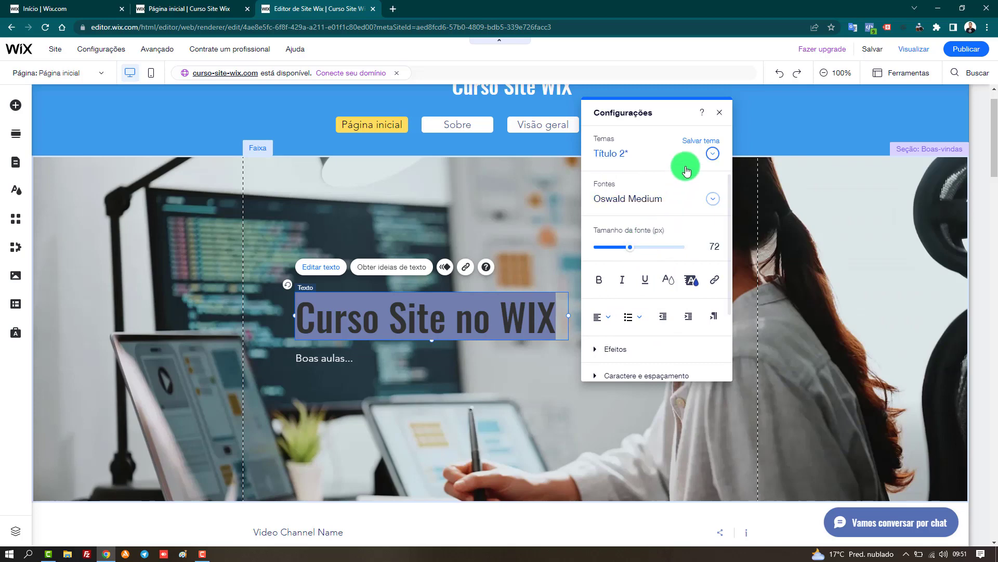
pyautogui.scroll(-2, 675, 335)
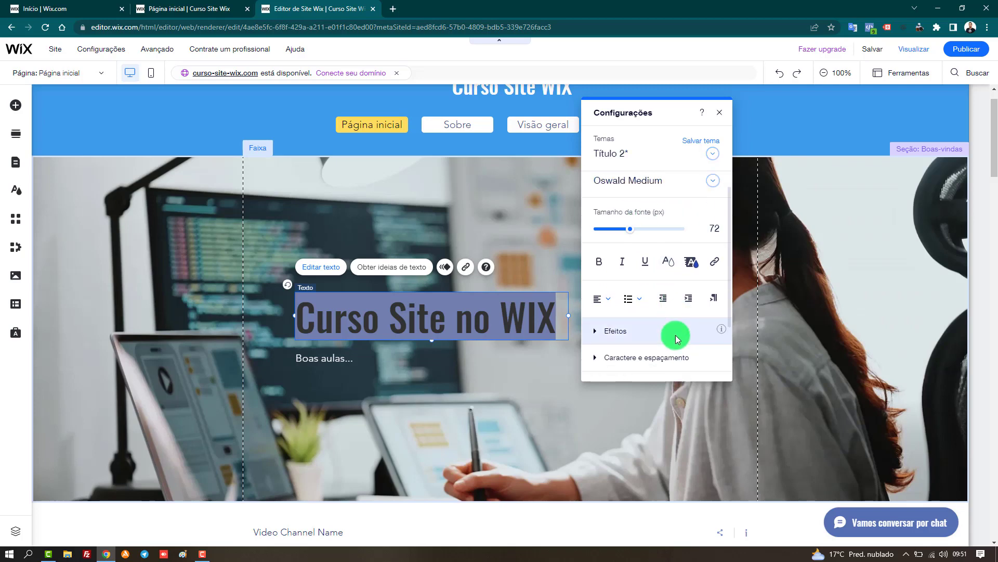
pyautogui.click(646, 257)
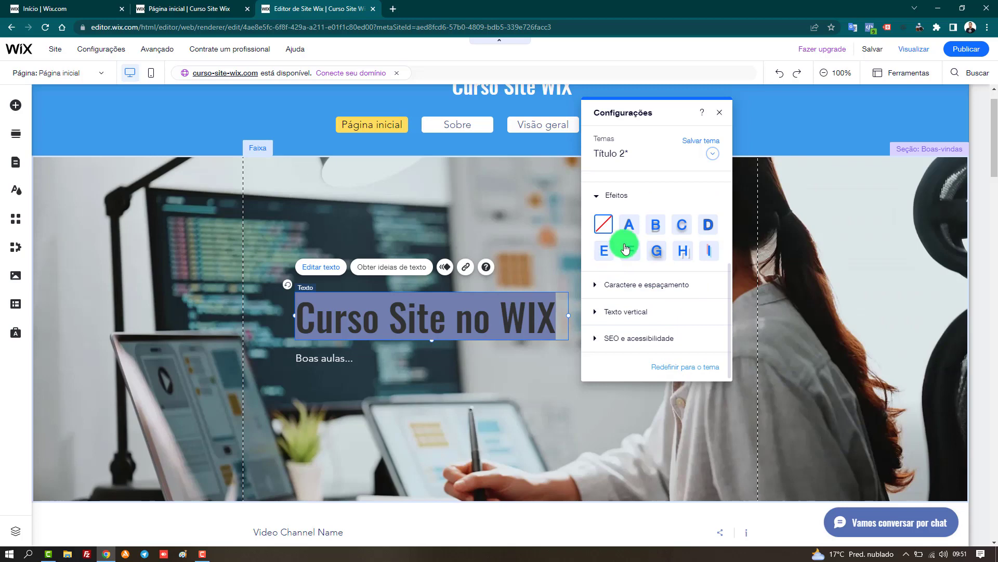
pyautogui.click(632, 229)
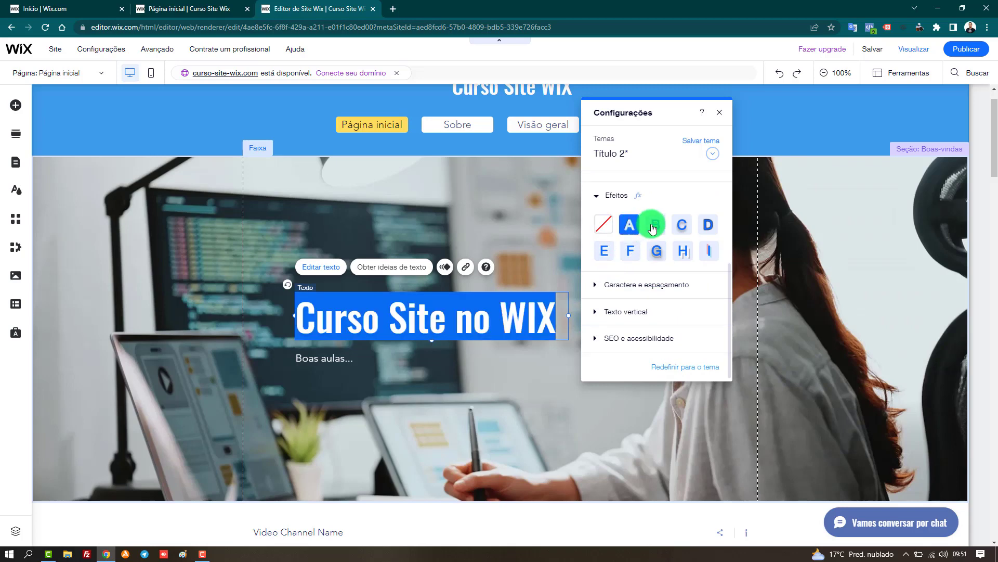
pyautogui.click(653, 229)
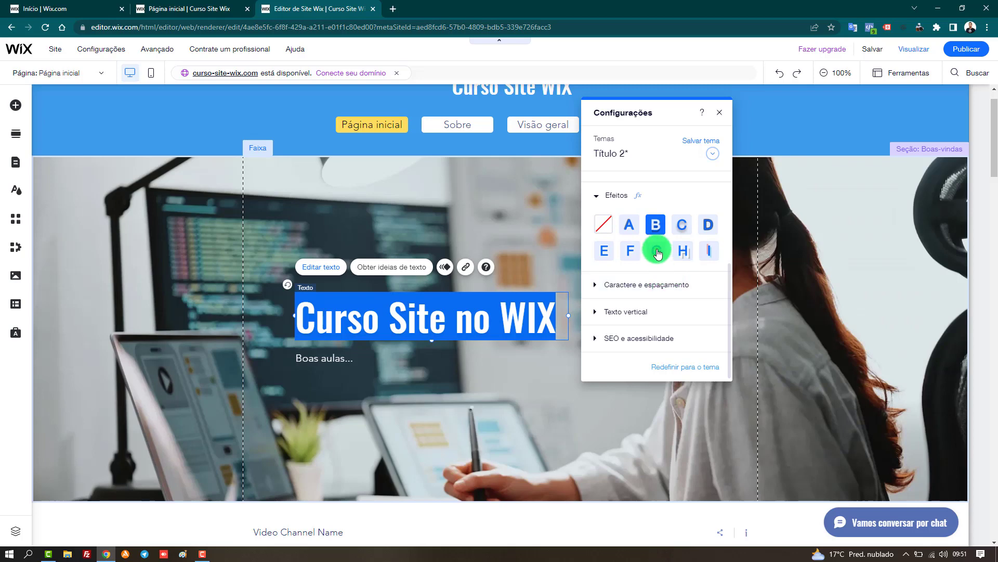
pyautogui.click(603, 195)
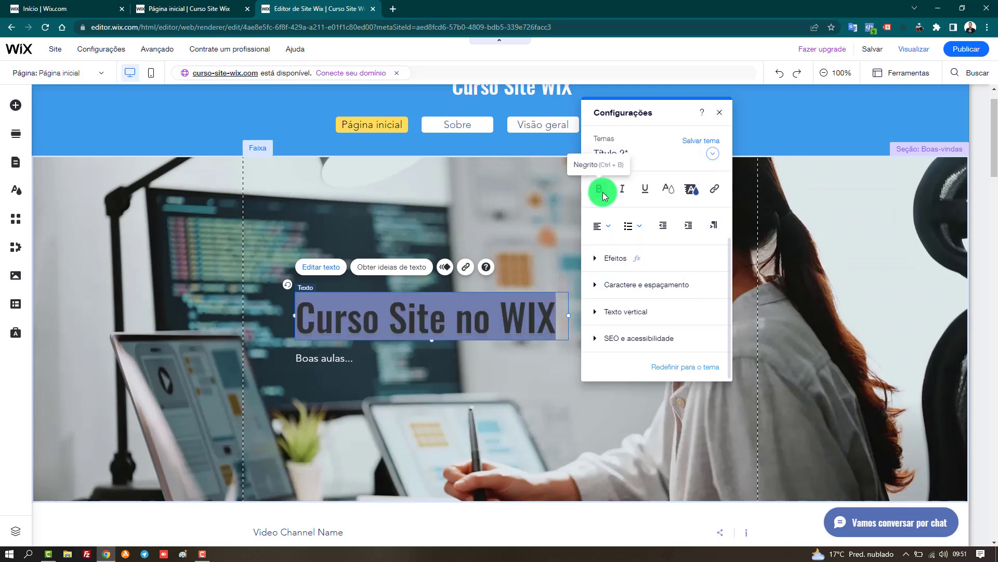
# Remove the blue highlight from the welcome title
pyautogui.scroll(1, 693, 288)
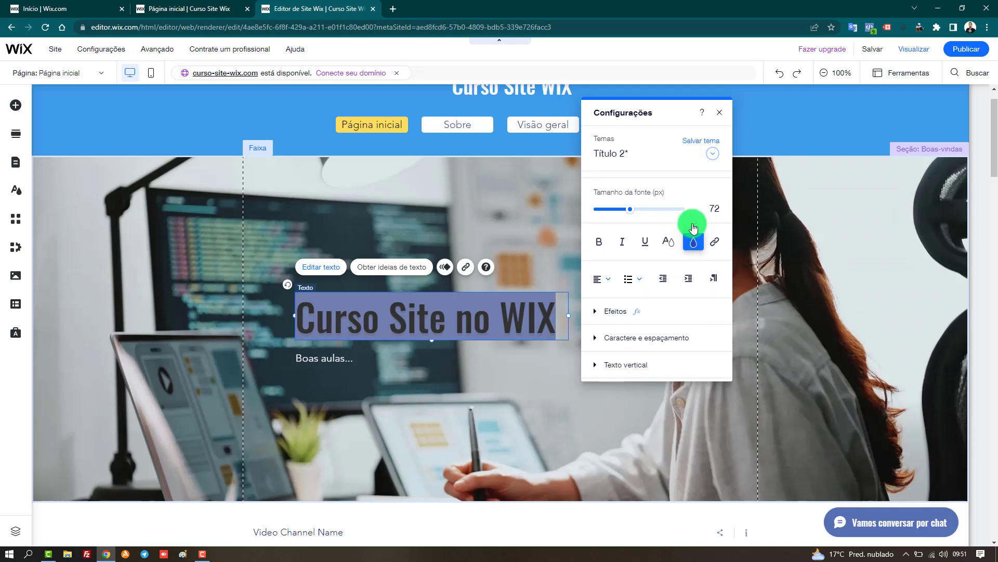
pyautogui.click(672, 222)
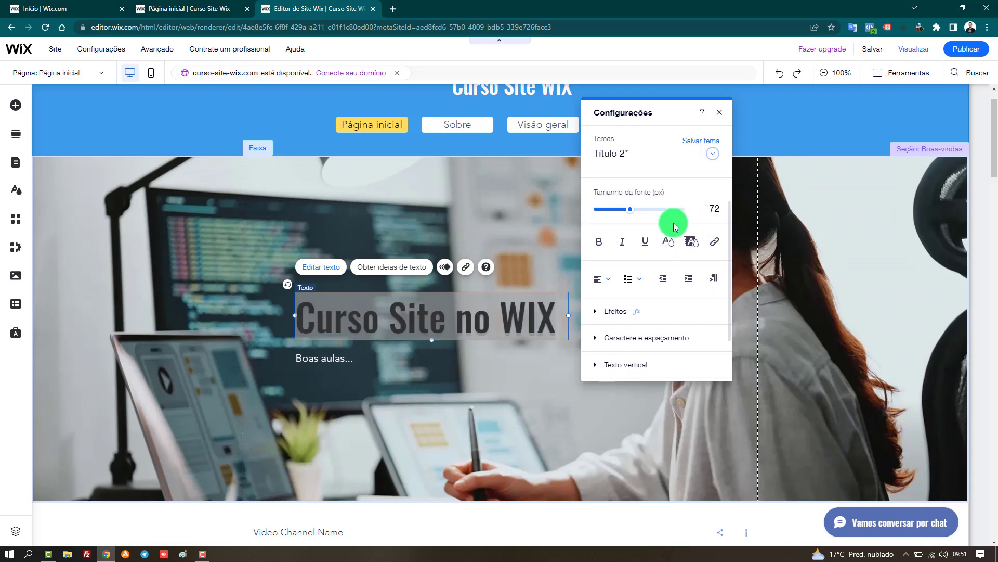
pyautogui.click(689, 245)
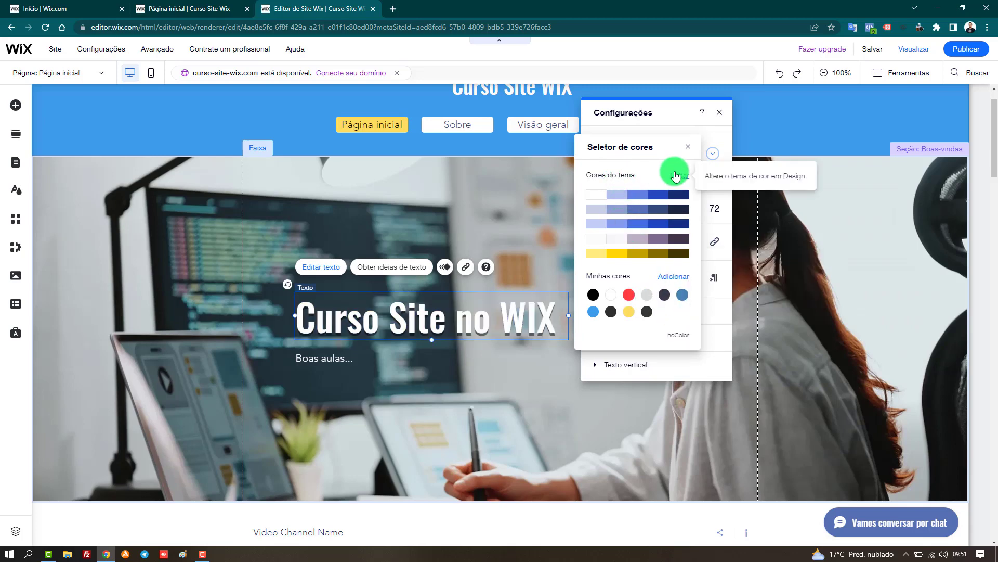
pyautogui.click(687, 153)
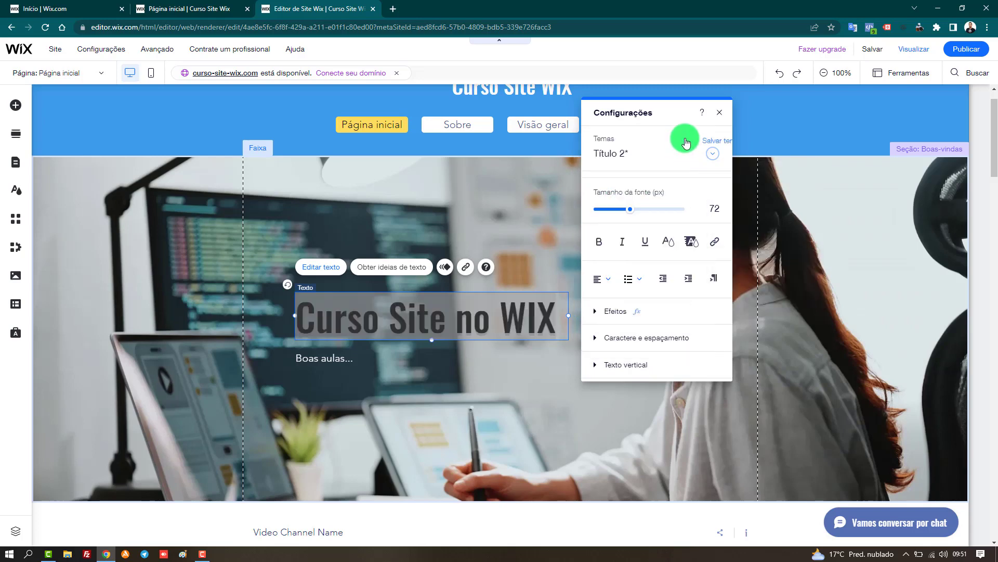
pyautogui.click(660, 156)
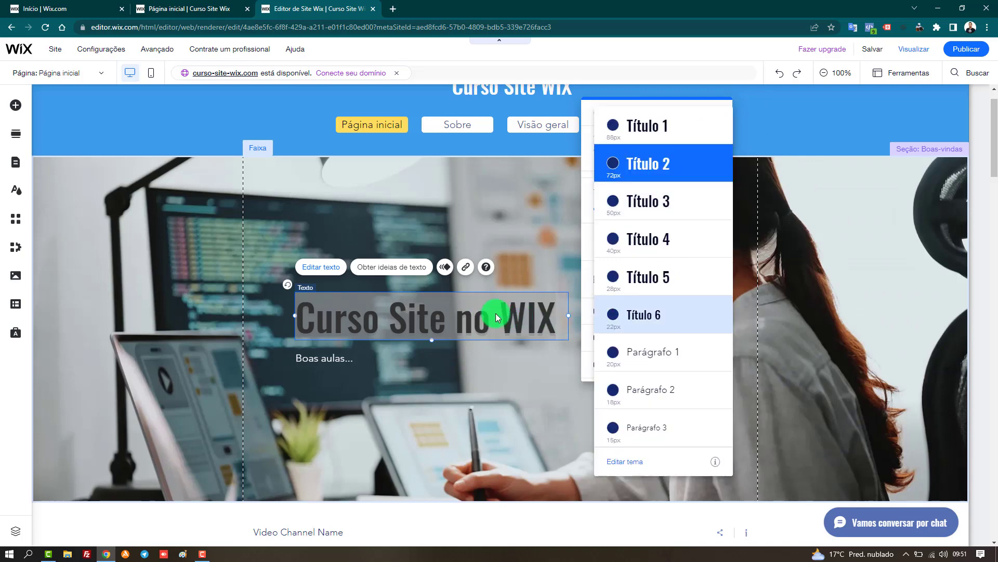
pyautogui.click(585, 161)
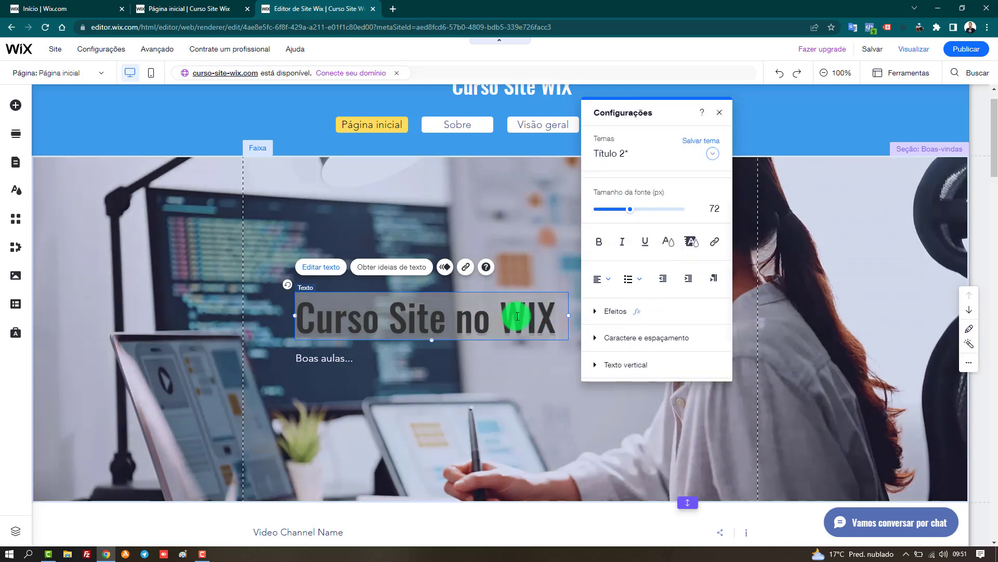
# Try dark purple (#3E3547) and white (#FFFFFF) highlights behind the welcome title, ending with no highlight color
pyautogui.click(690, 242)
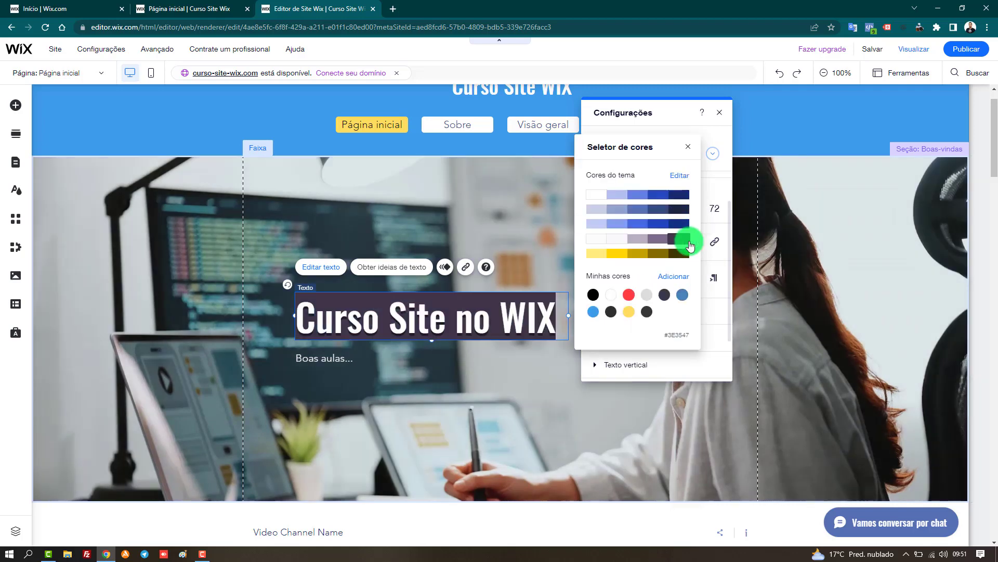
pyautogui.click(682, 330)
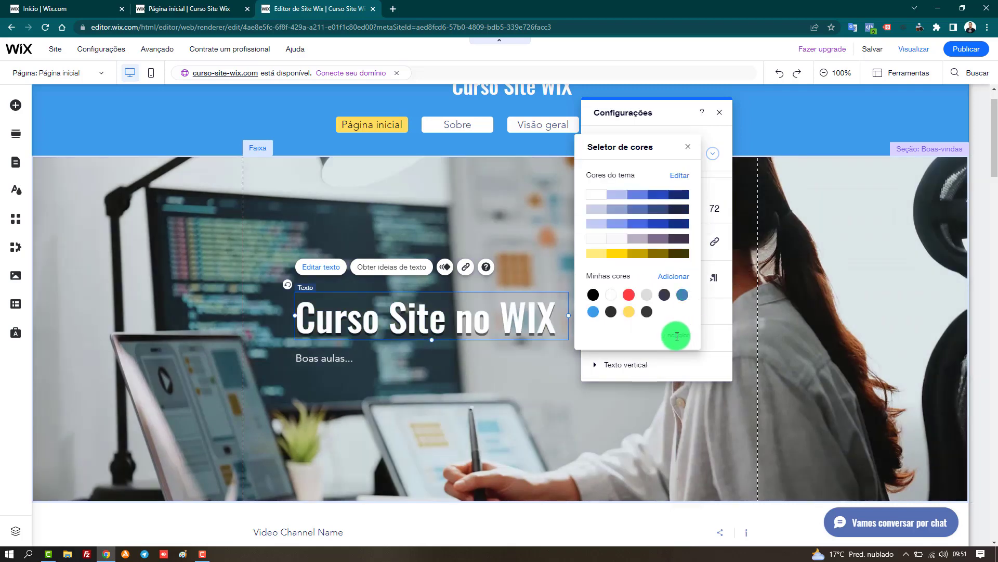
pyautogui.click(611, 295)
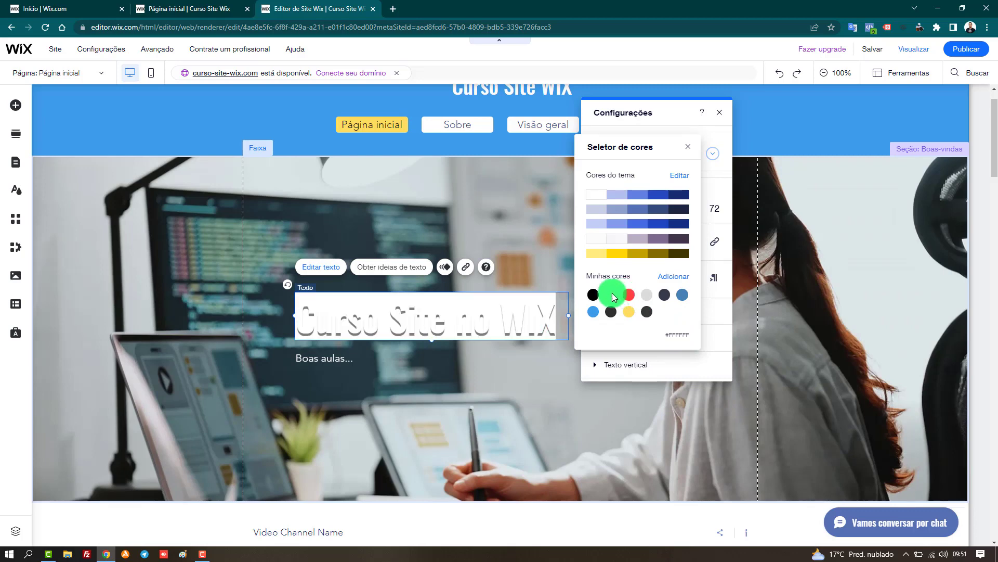
pyautogui.click(629, 295)
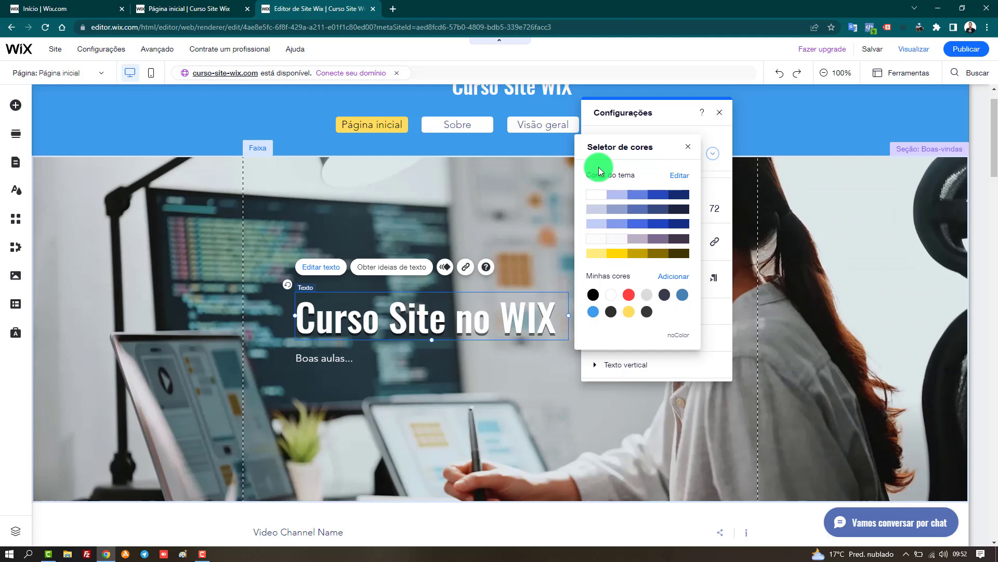
pyautogui.click(626, 130)
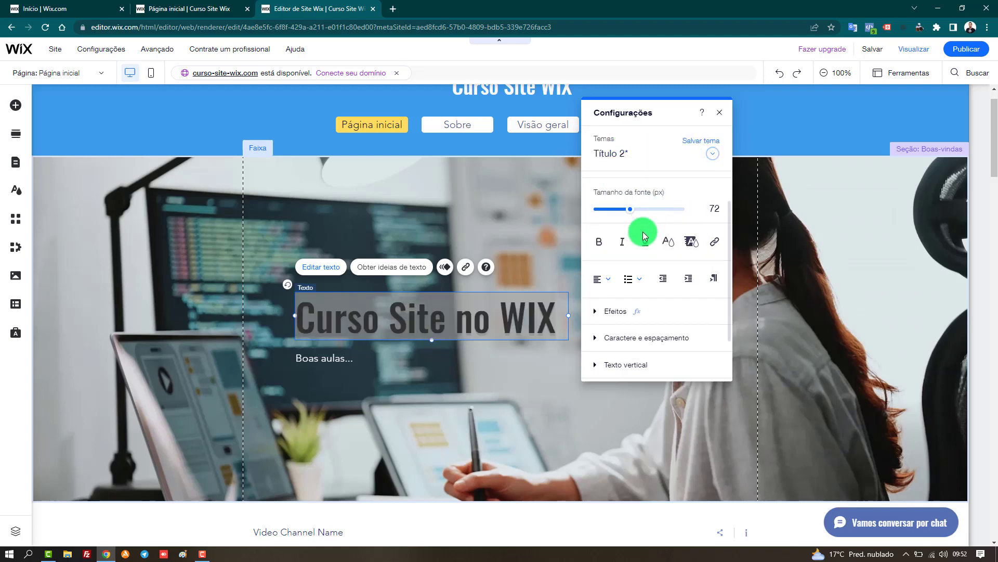
# Publish the site with the restyled welcome title
pyautogui.click(973, 52)
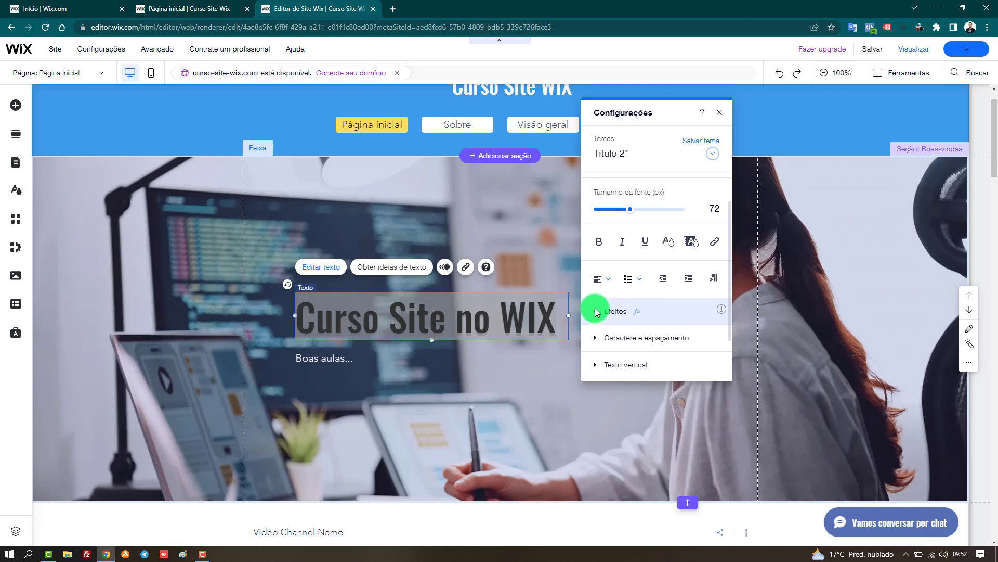
# Try other text effects on the welcome title, including F and A, ending with effect B
pyautogui.click(593, 312)
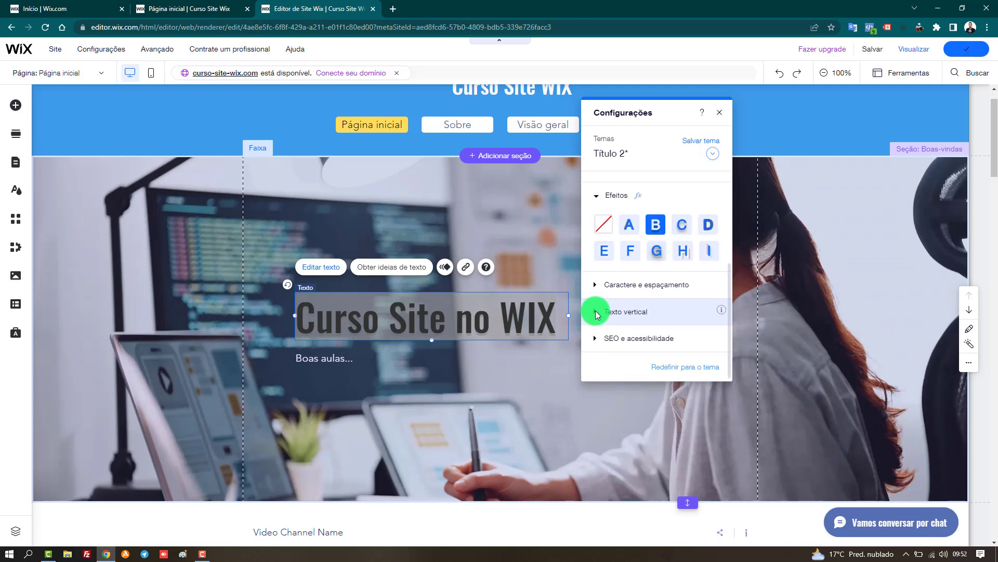
pyautogui.click(627, 253)
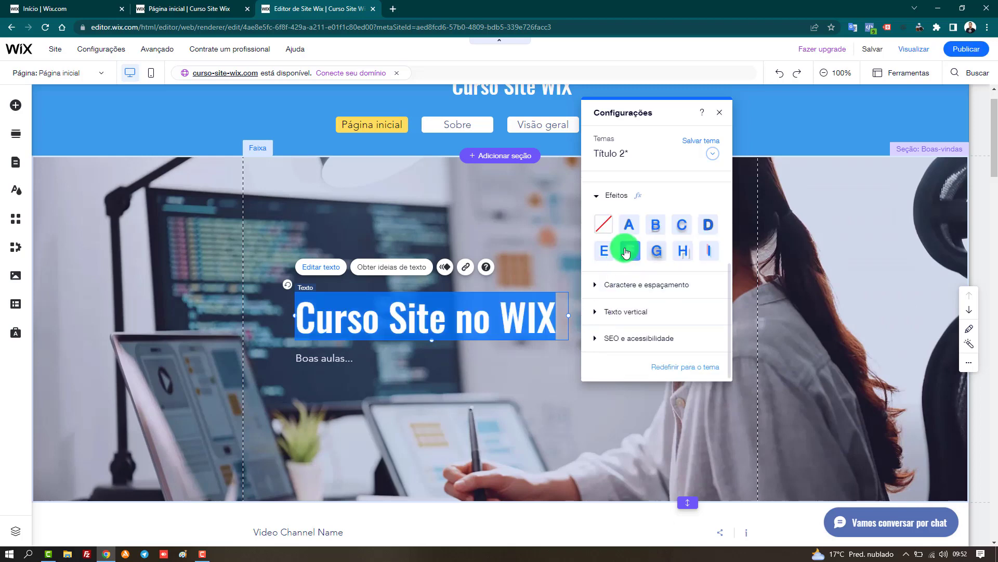
pyautogui.click(603, 233)
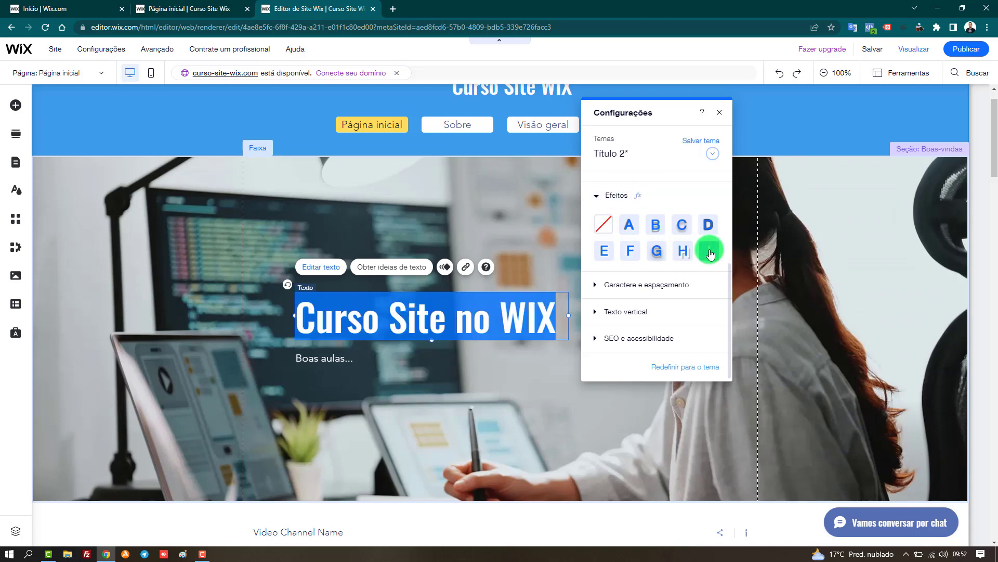
pyautogui.click(628, 224)
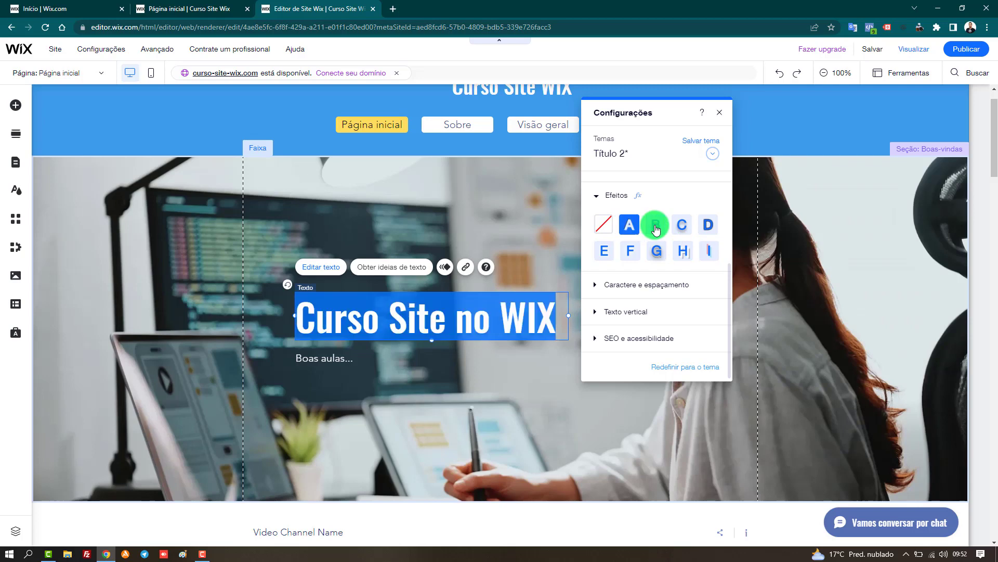
pyautogui.click(672, 151)
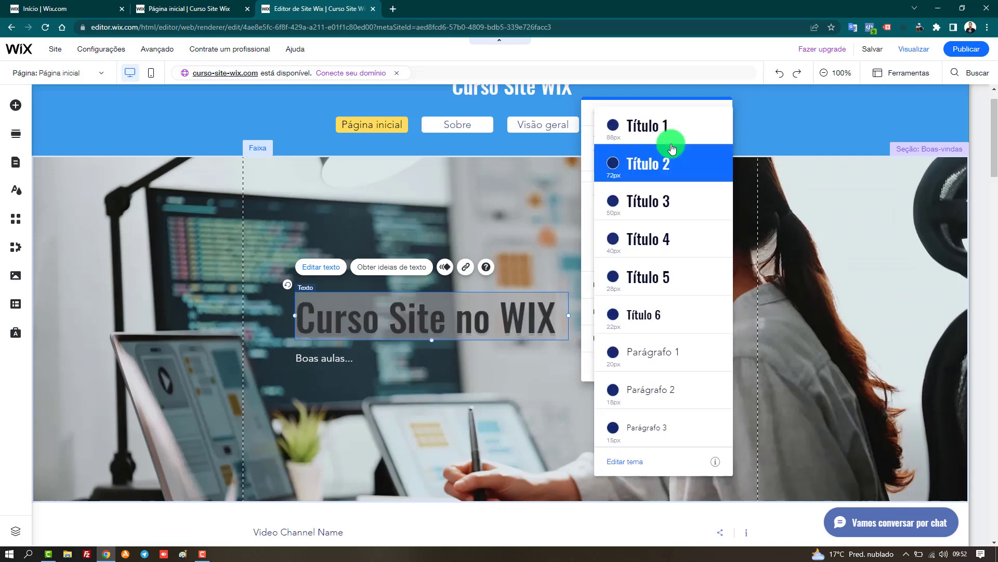
pyautogui.click(585, 127)
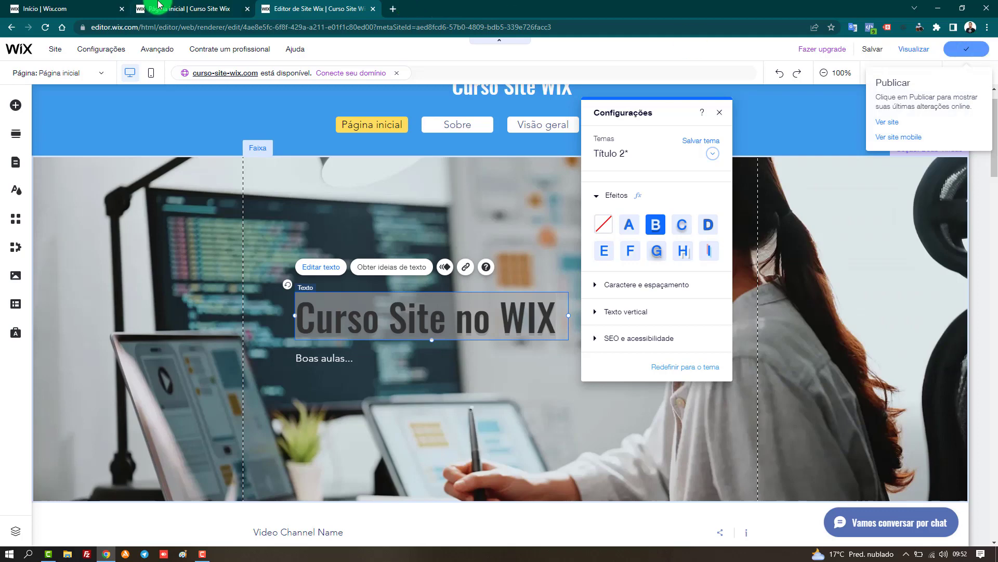
# Switch to the published home page, reload it, and examine the shadow effect on the welcome title
pyautogui.click(158, 5)
pyautogui.press('F5')
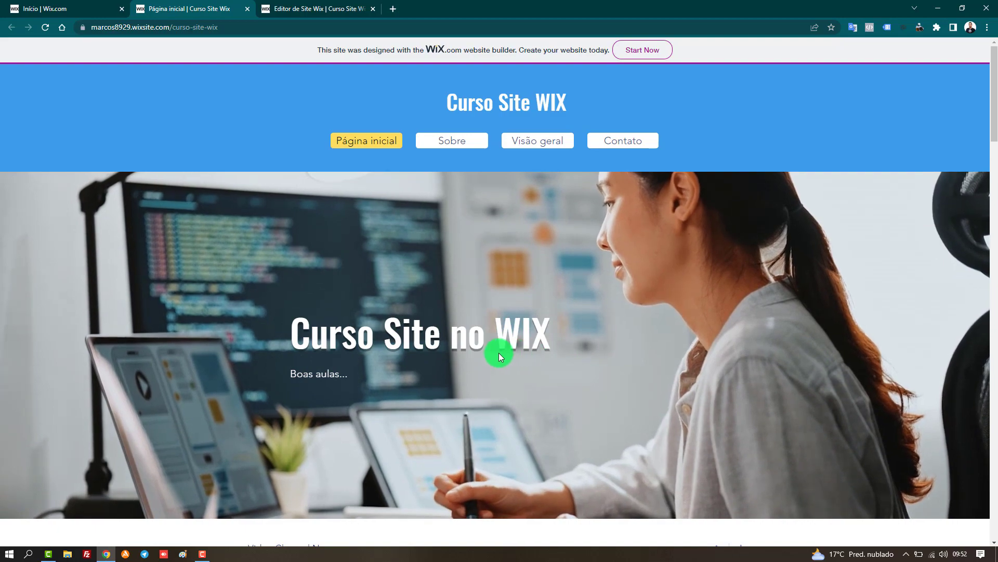
pyautogui.moveTo(500, 351); pyautogui.dragTo(548, 351)
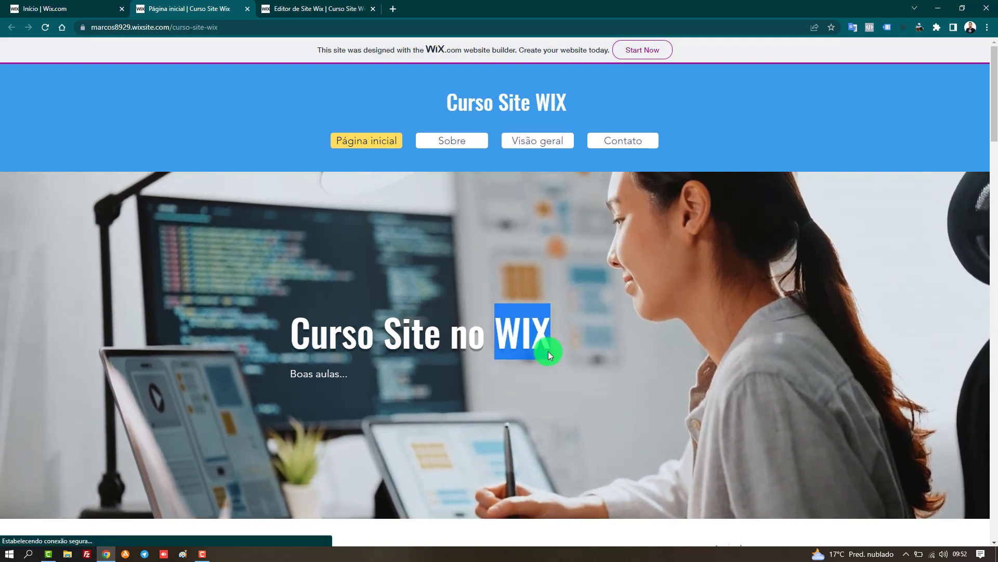
pyautogui.click(519, 382)
# Back in the site editor, set the font size of the "Boas aulas..." text below the welcome title to 25 px
pyautogui.click(295, 7)
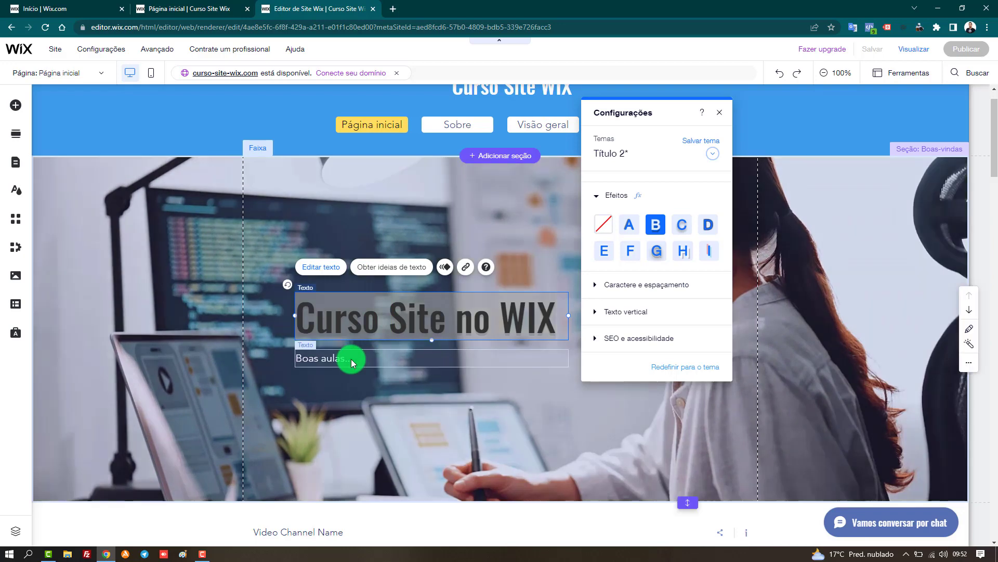
pyautogui.click(351, 359)
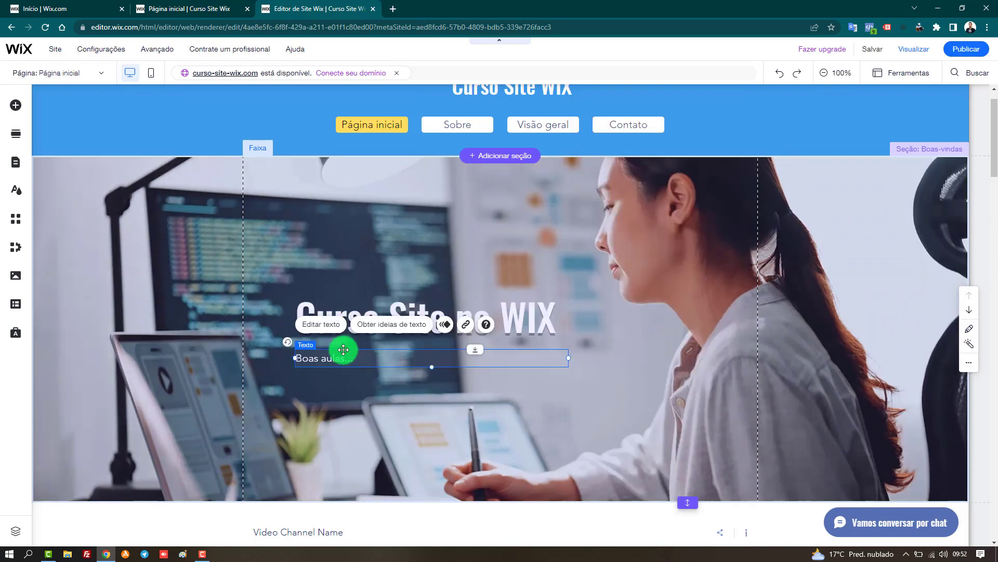
pyautogui.click(330, 332)
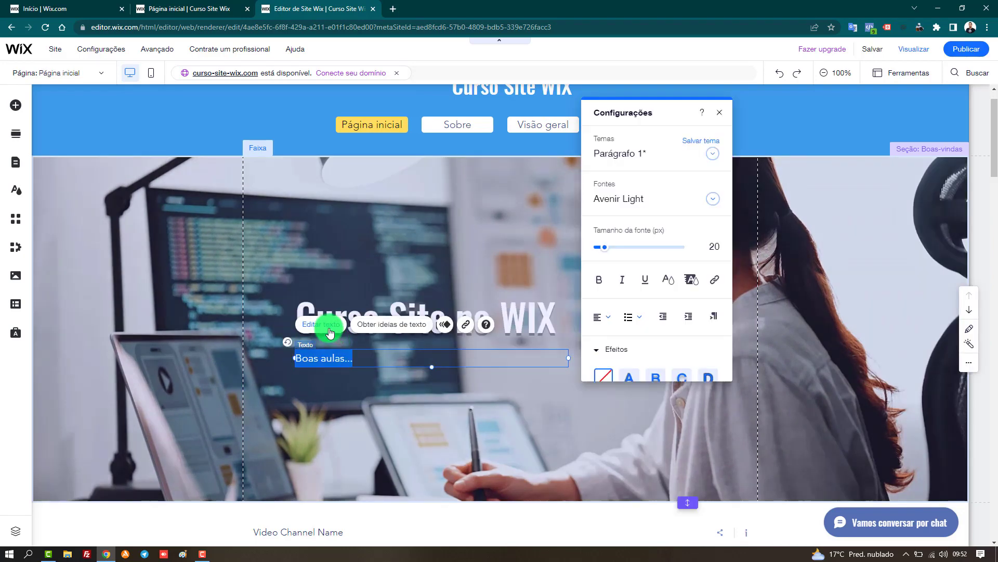
pyautogui.click(613, 248)
pyautogui.moveTo(615, 250); pyautogui.dragTo(606, 252)
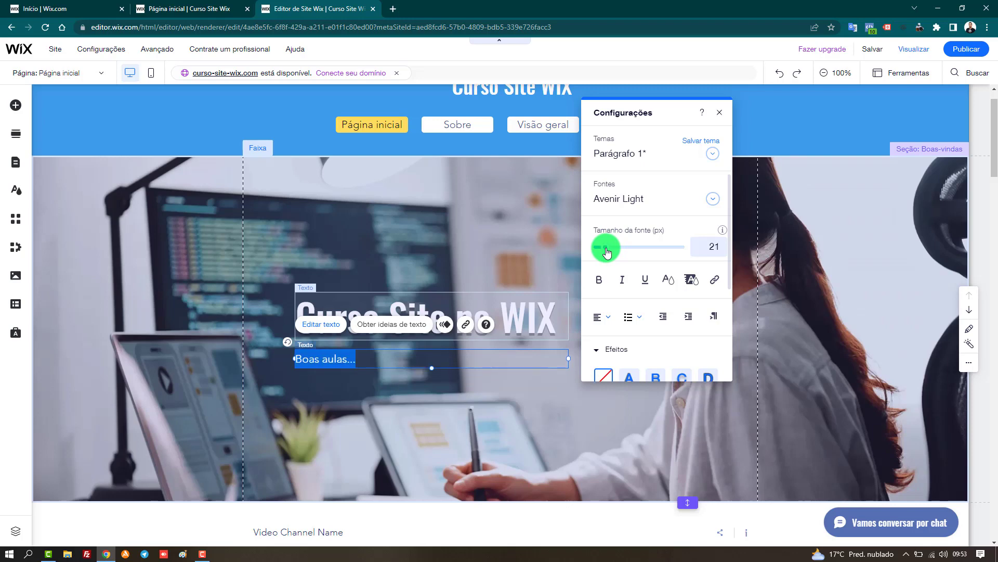
pyautogui.click(709, 245)
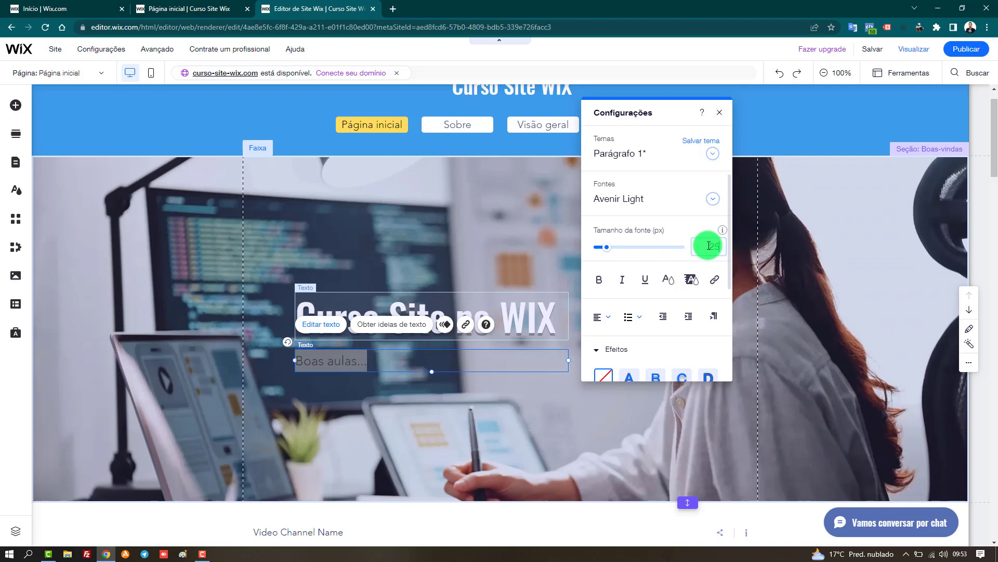
# Apply text effect B to the "Boas aulas..." text and publish the site
pyautogui.click(651, 378)
pyautogui.scroll(-1, 647, 374)
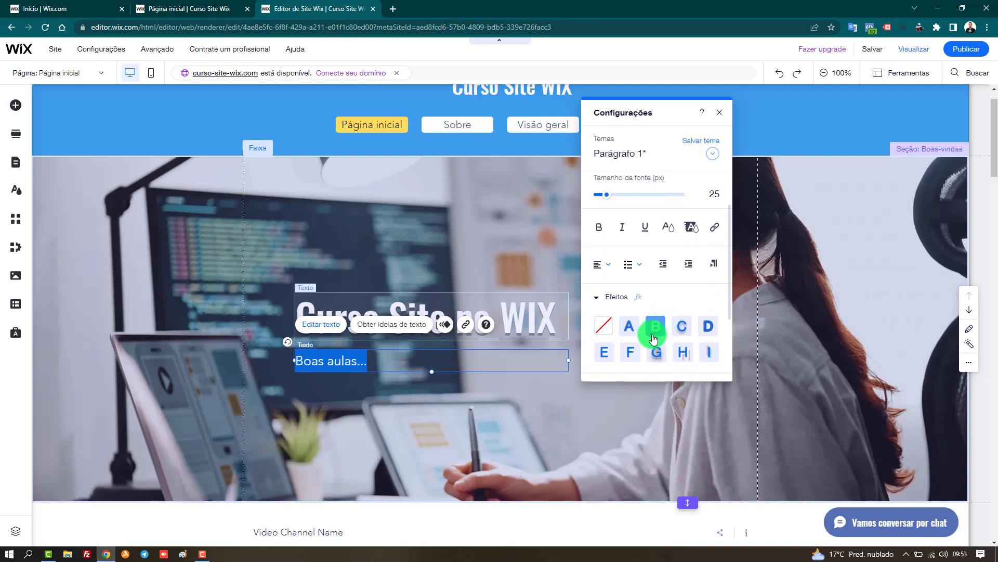
pyautogui.click(957, 54)
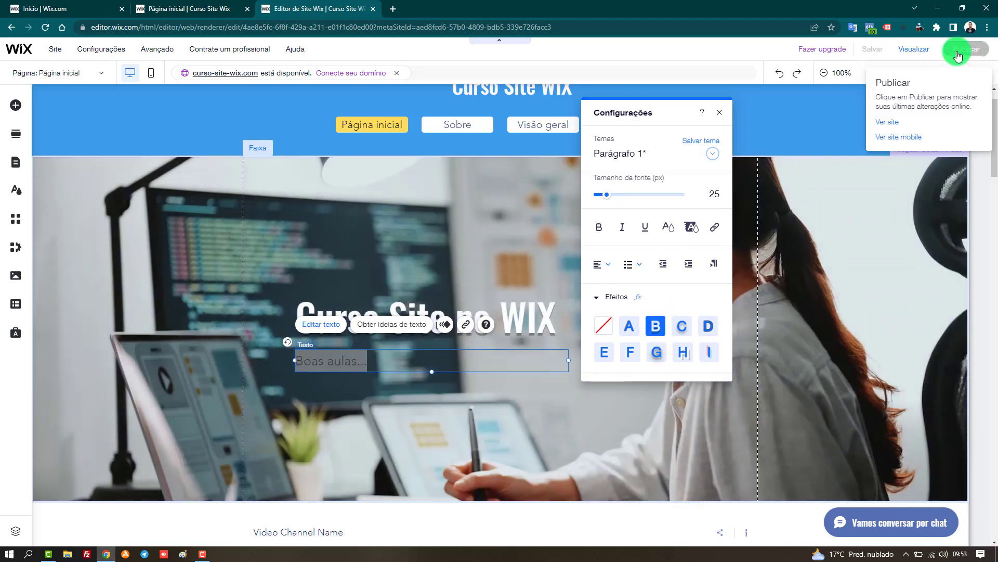
# Reload the published home page and check the size and effect of the "Boas aulas..." text
pyautogui.click(230, 6)
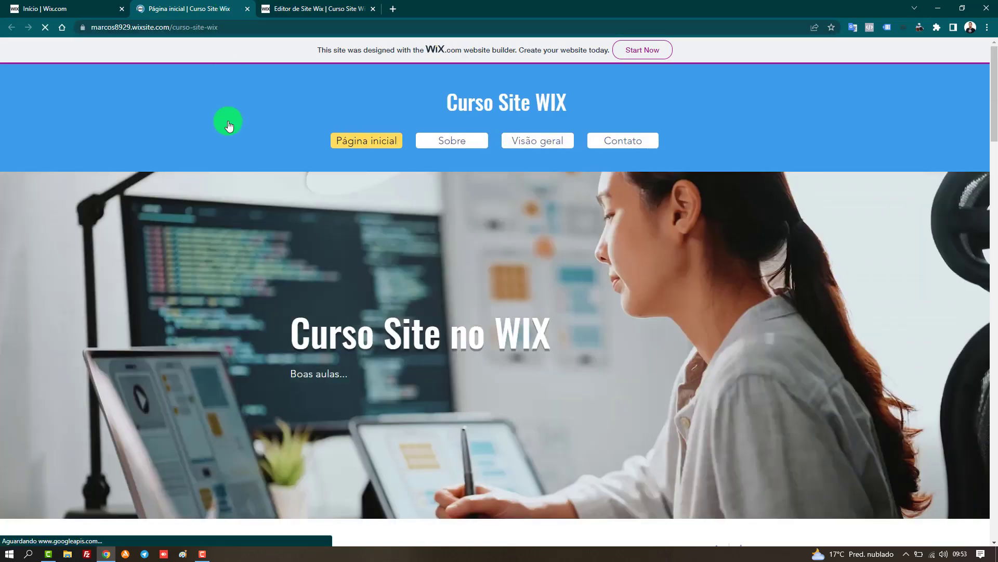
pyautogui.hotkey('ctrl', 'l')
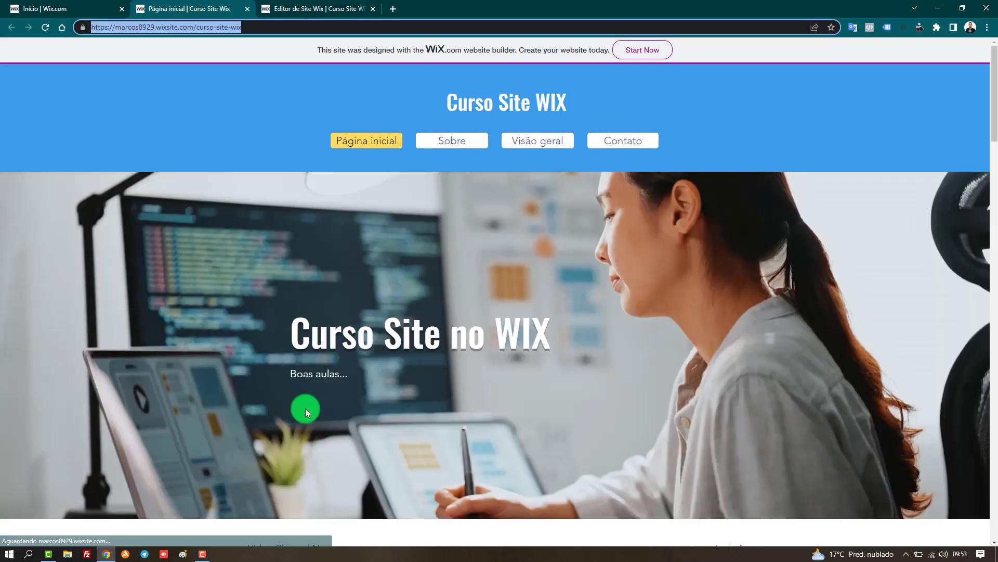
pyautogui.press('Return')
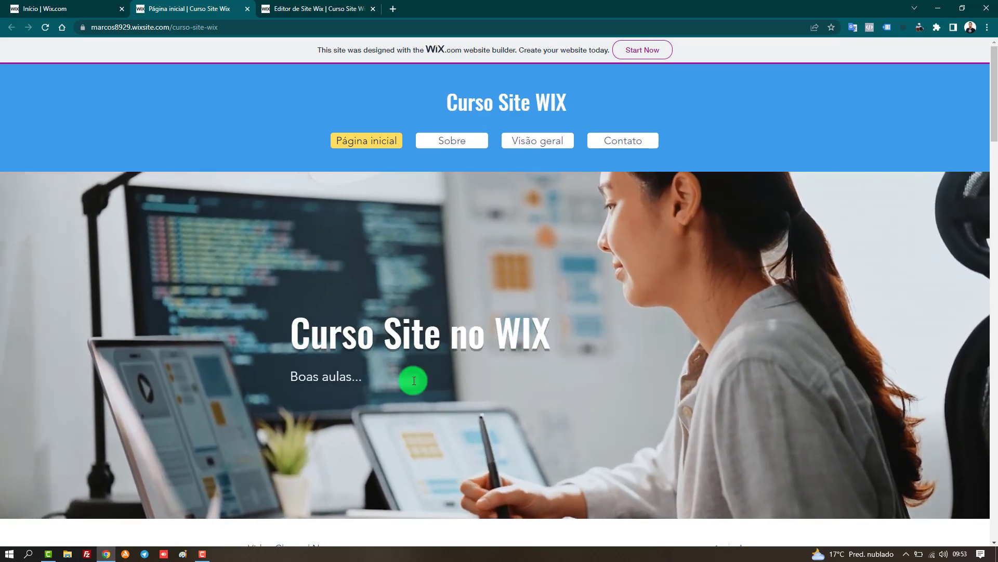
pyautogui.tripleClick(335, 375)
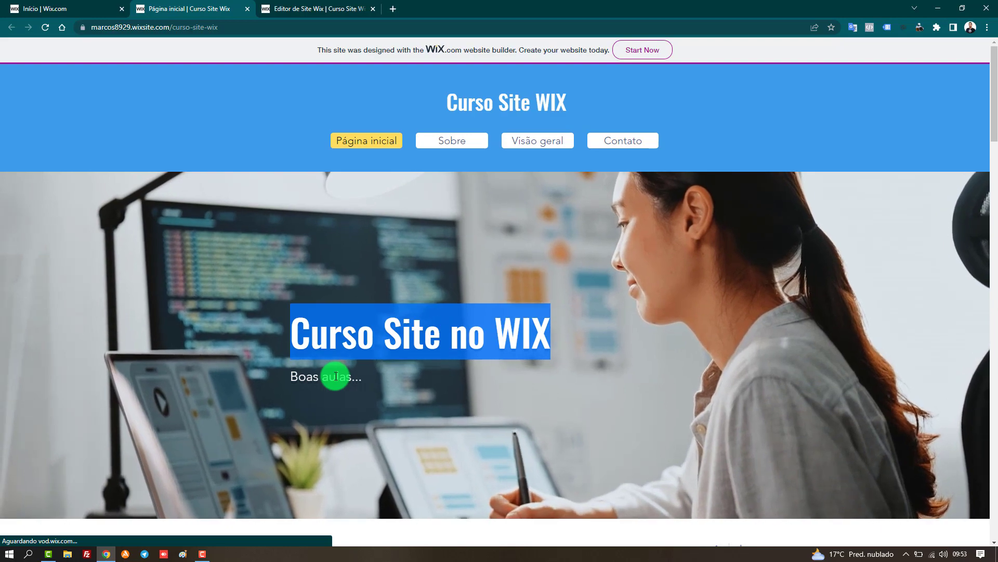
pyautogui.click(336, 376)
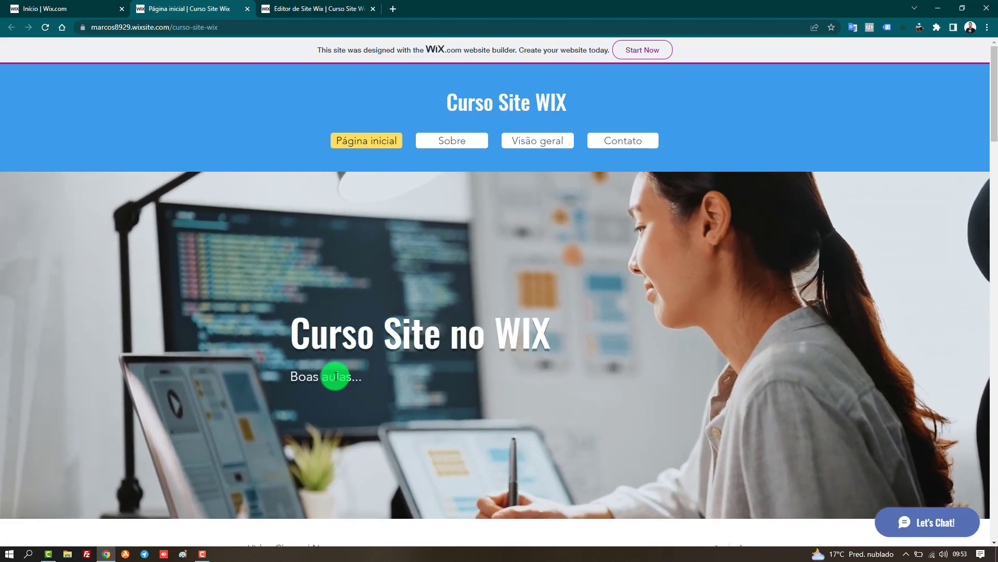
# Compare the "Boas aulas..." text in the editor with the published home page, and review the published header and welcome section
pyautogui.click(314, 6)
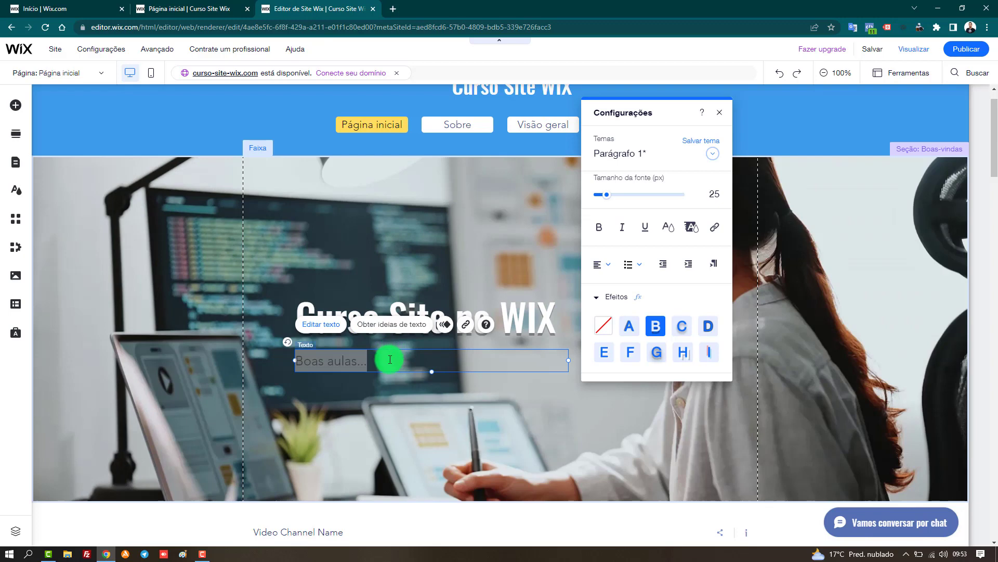
pyautogui.click(219, 6)
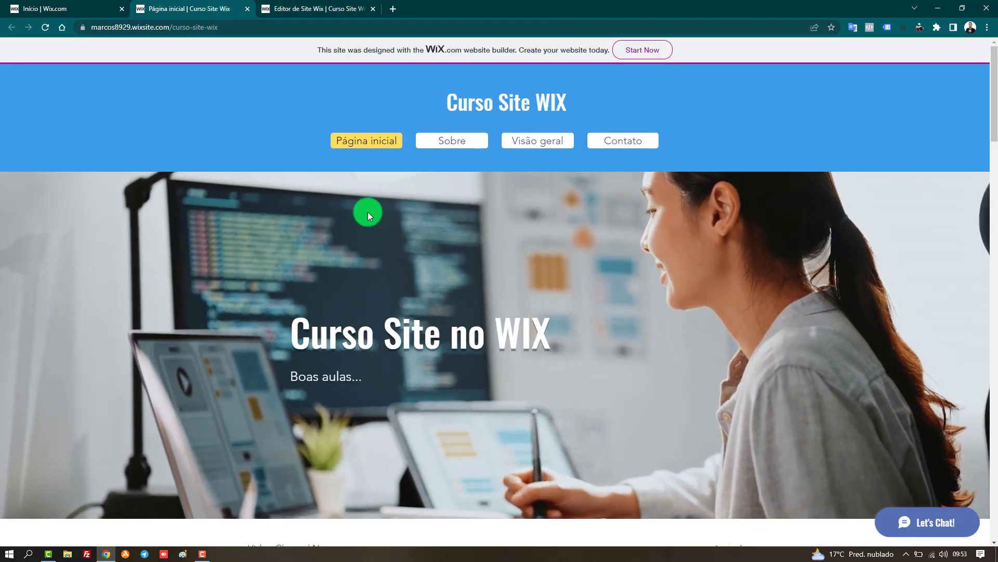
pyautogui.scroll(-1, 479, 234)
pyautogui.scroll(1, 416, 146)
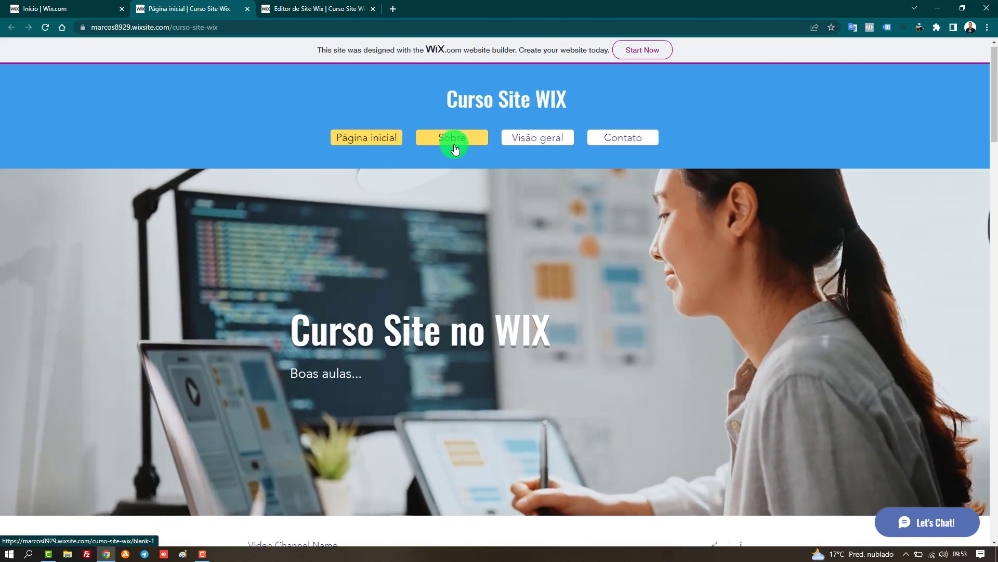
pyautogui.scroll(-2, 454, 148)
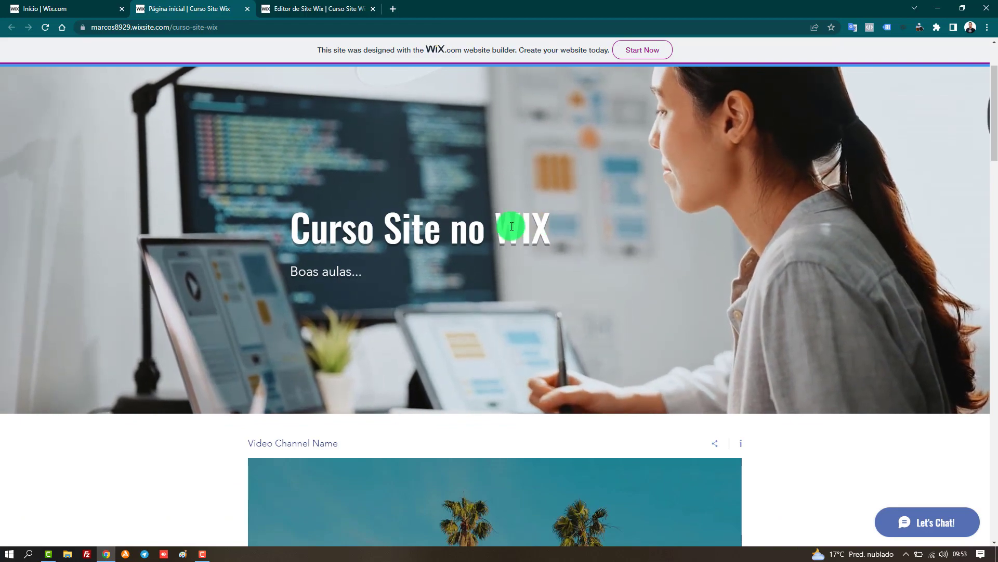
pyautogui.scroll(2, 486, 269)
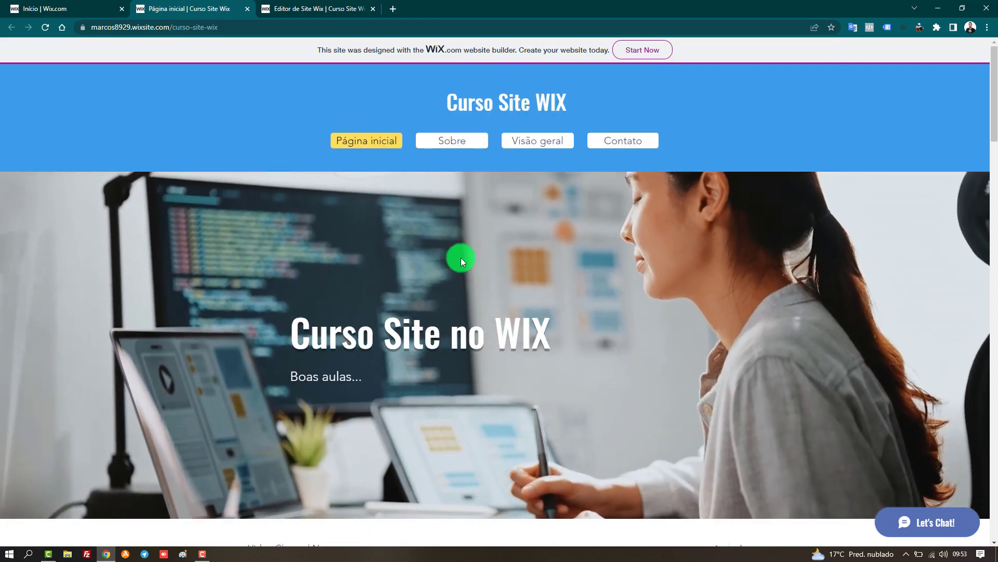